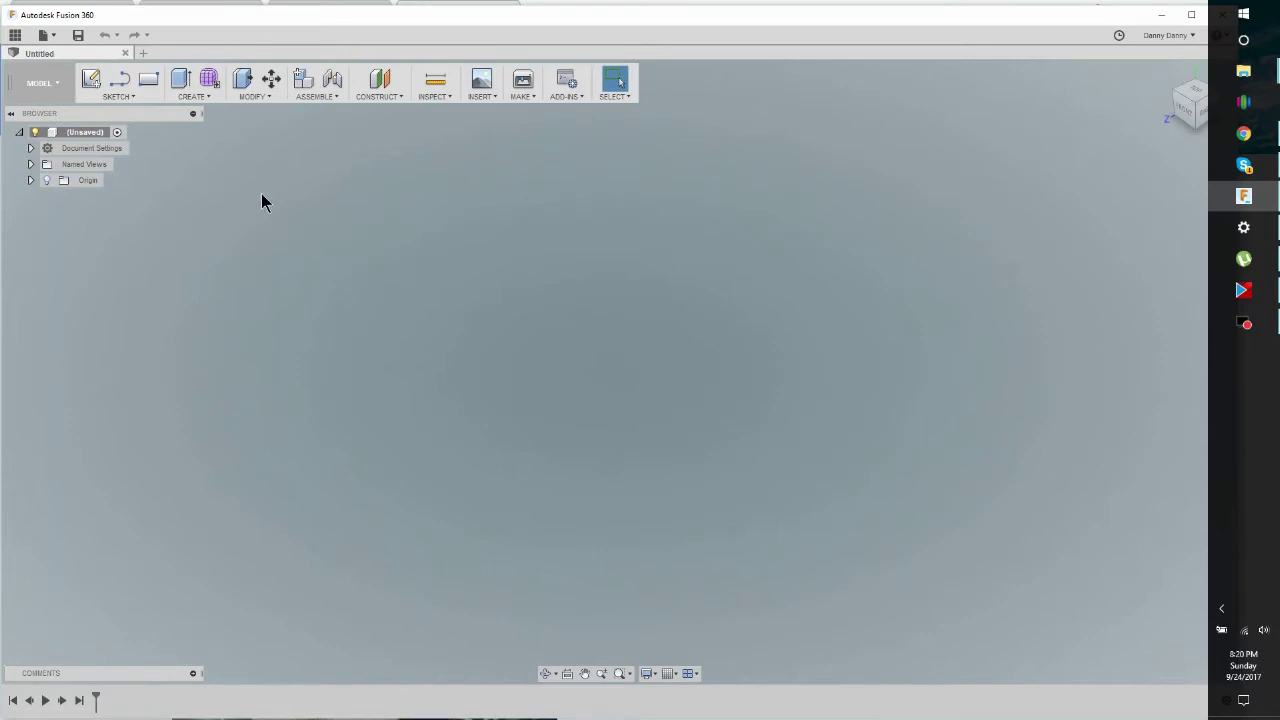
- On the front plane, sketch a large circle at the origin and a small circle on its top point
click(90, 79)
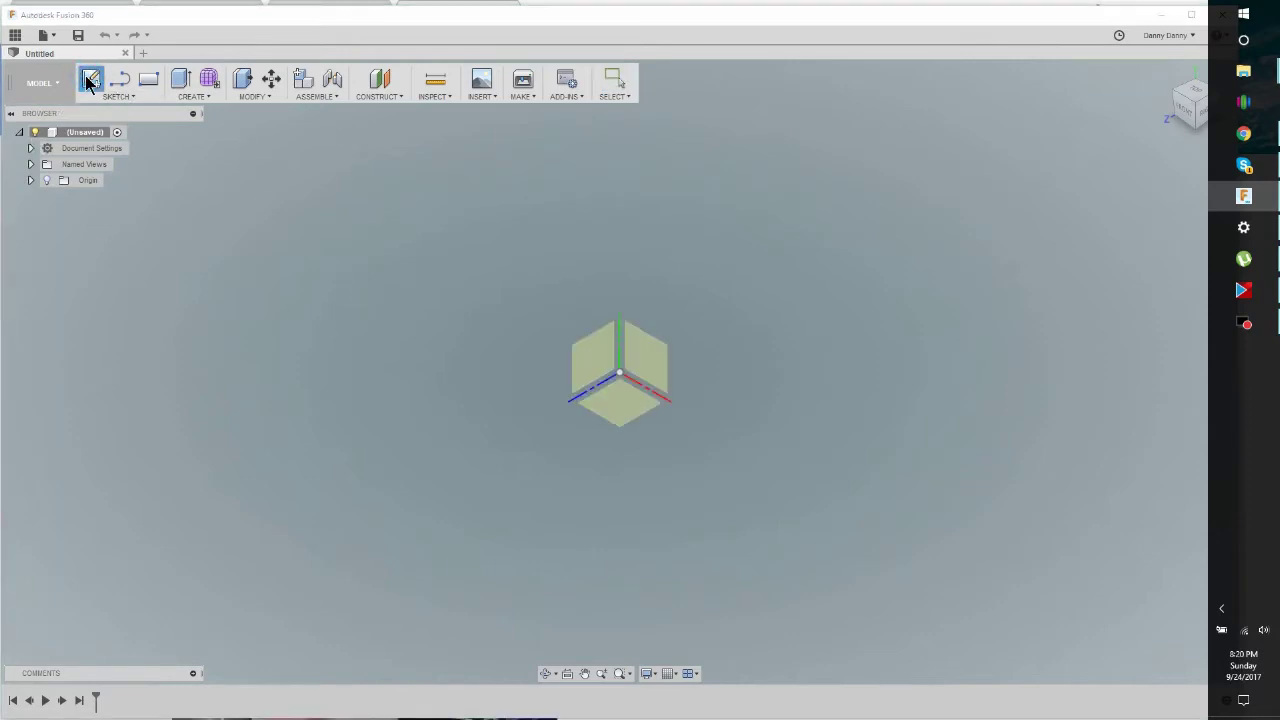
click(649, 352)
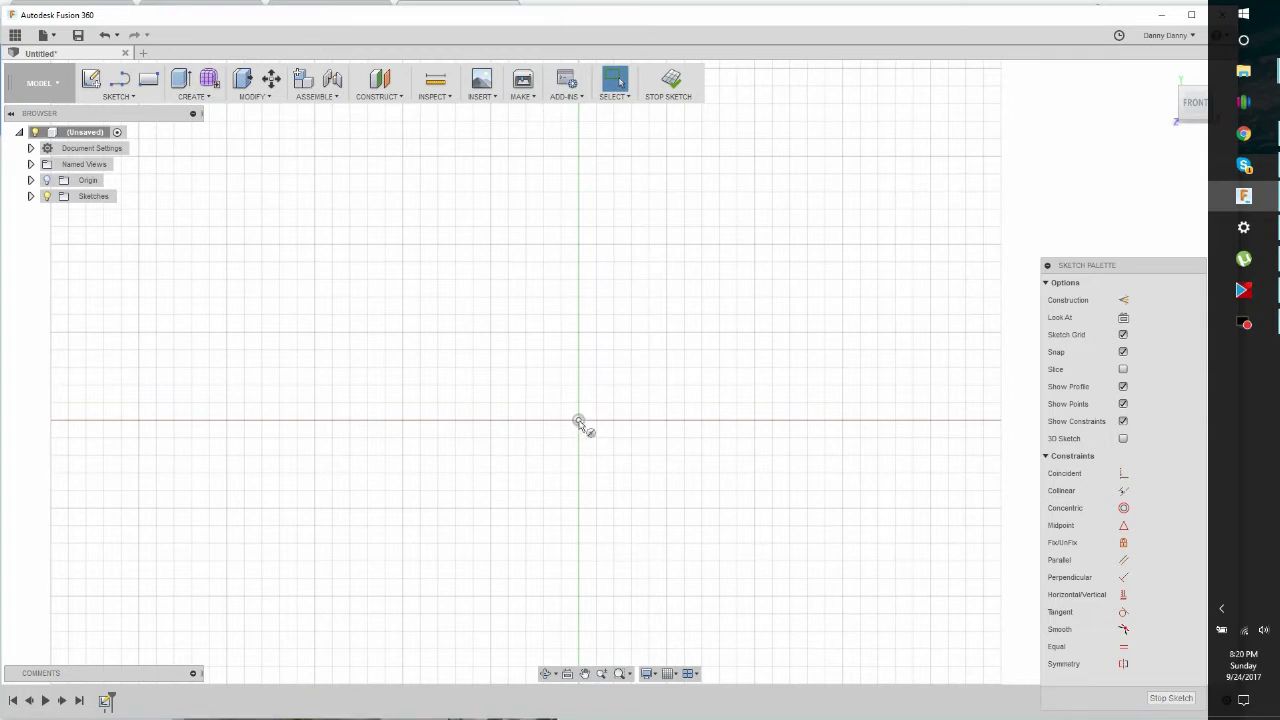
key(c)
click(579, 420)
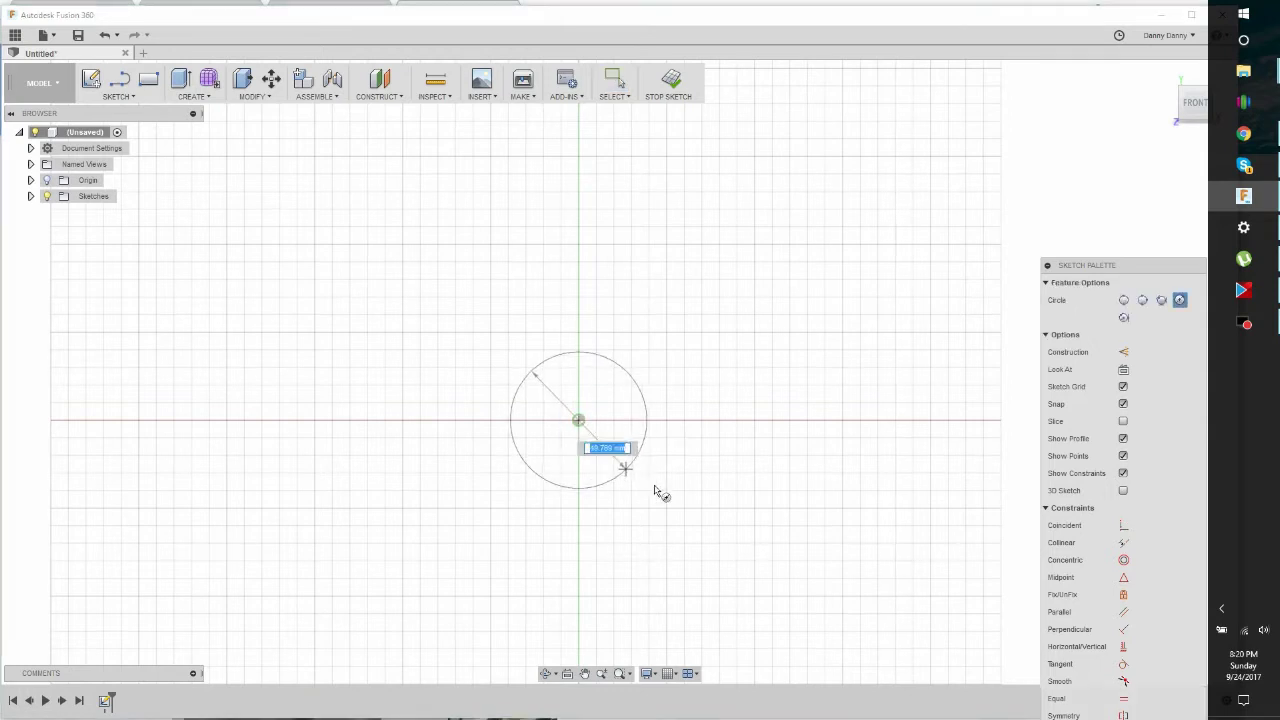
click(717, 474)
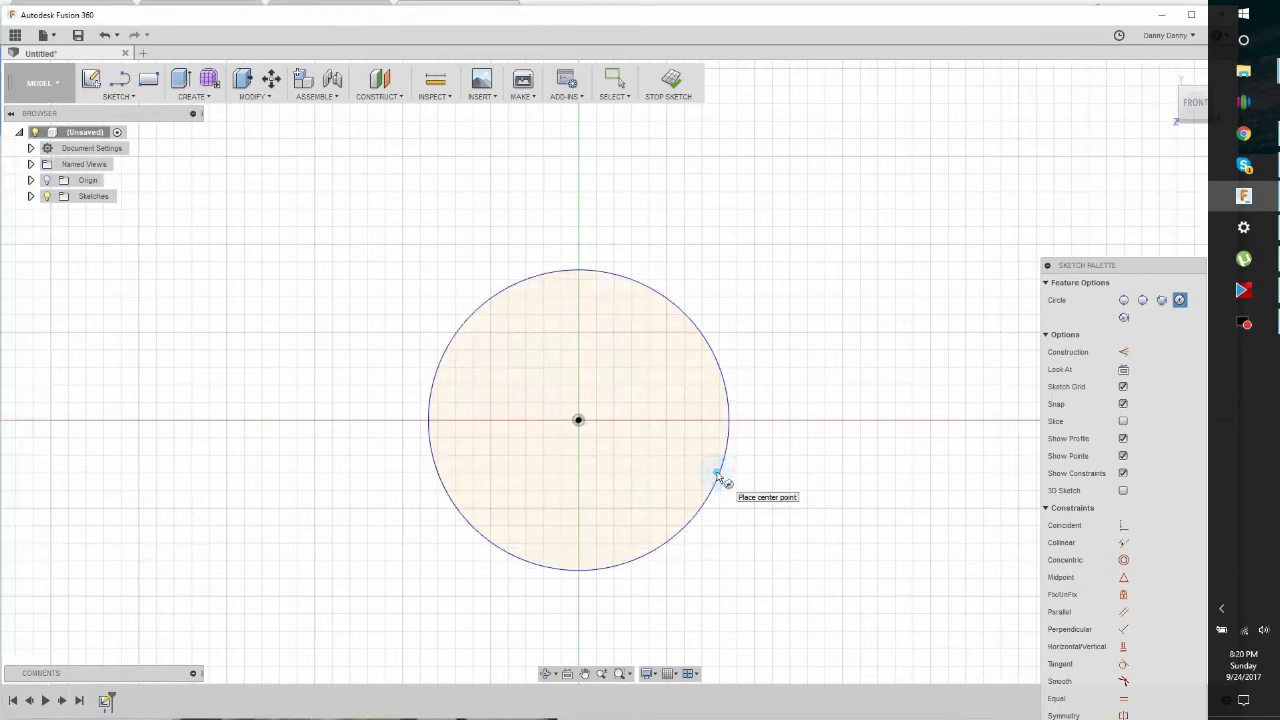
click(581, 271)
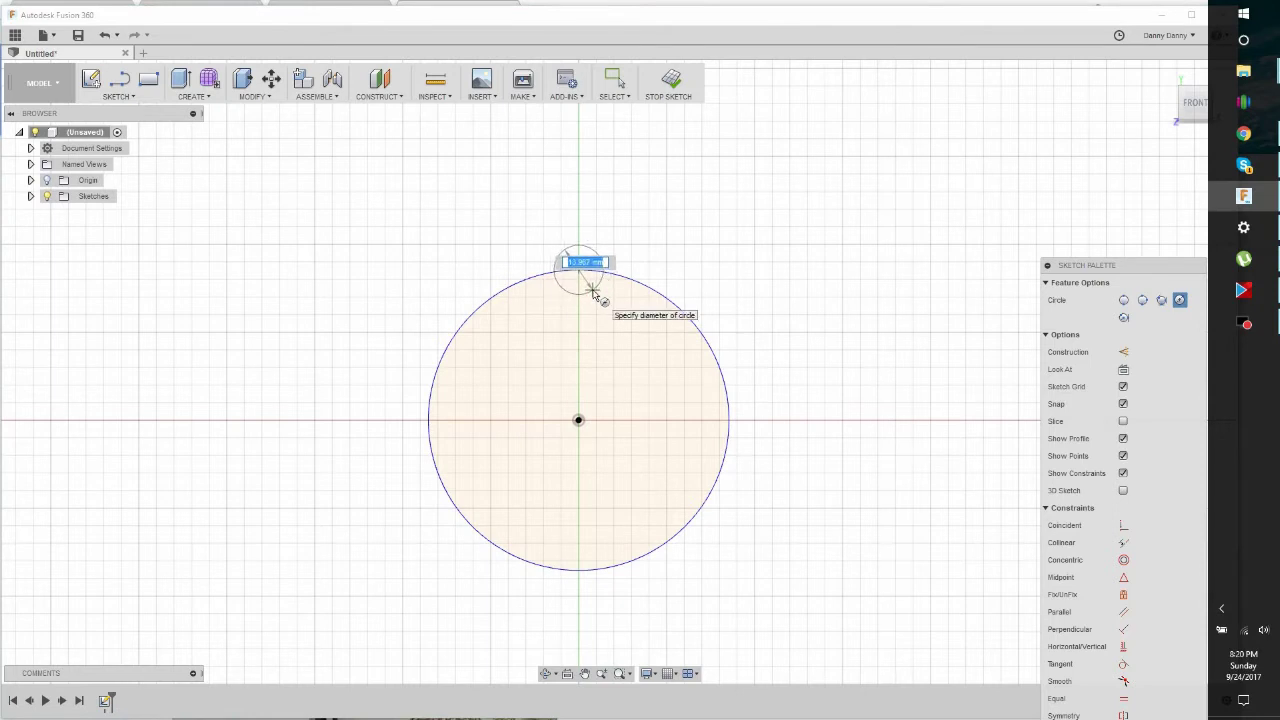
click(596, 289)
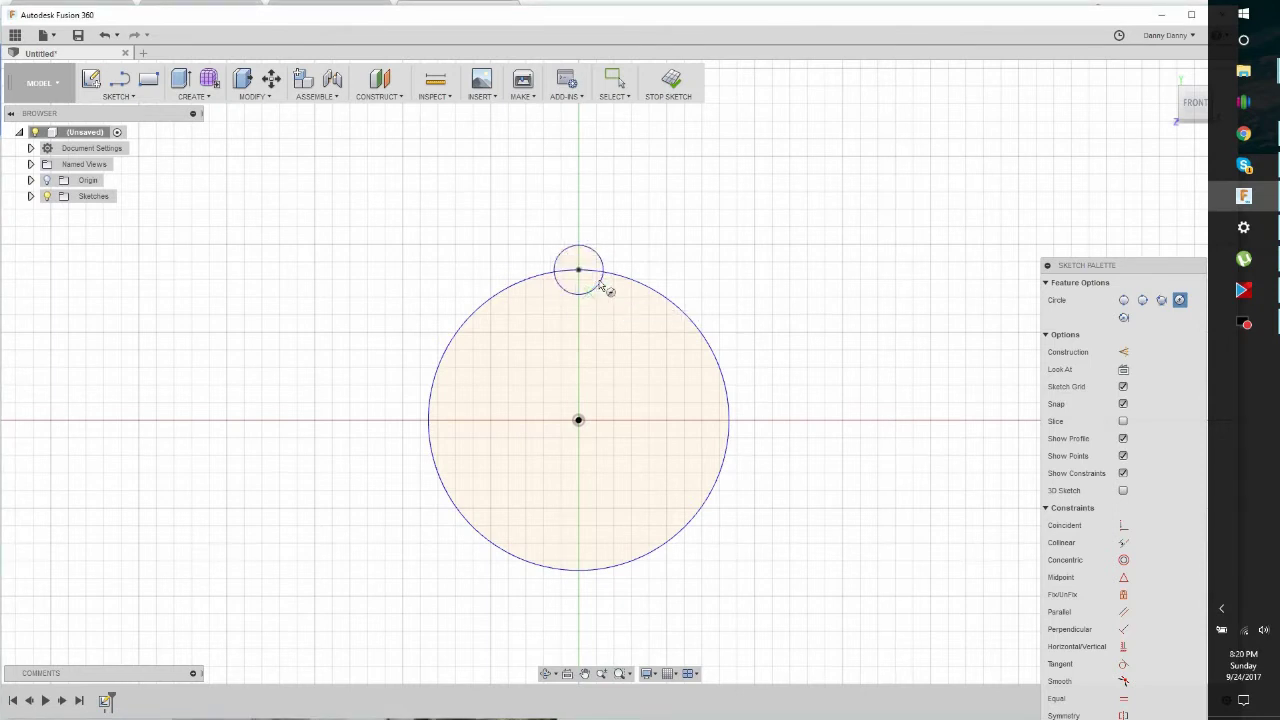
key(Escape)
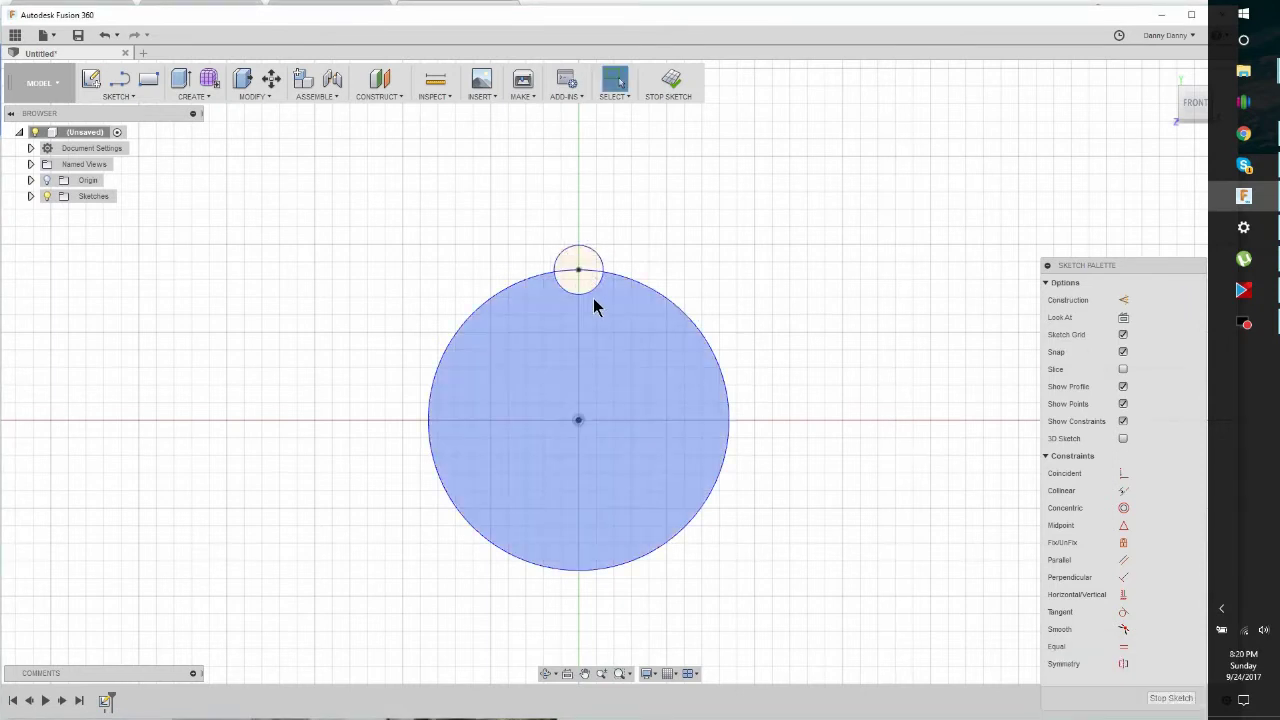
- Trim away the small circle's inner arc to leave a half-circle bump
key(t)
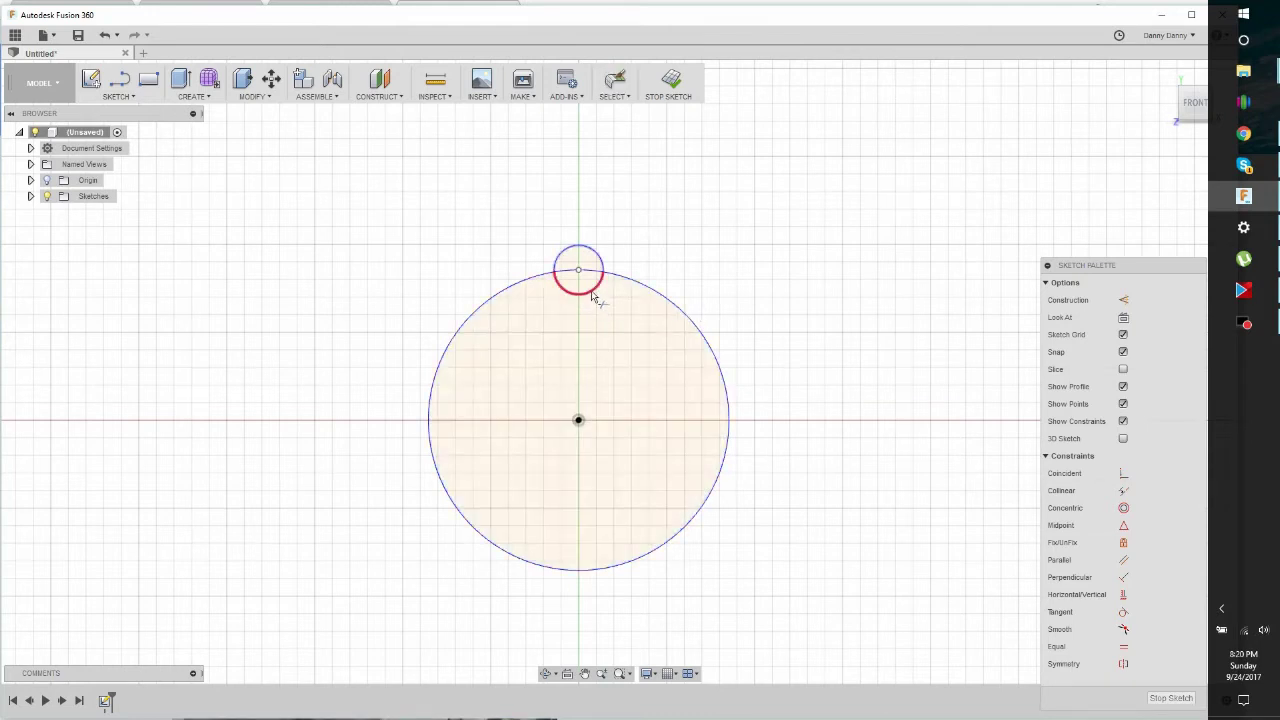
click(591, 291)
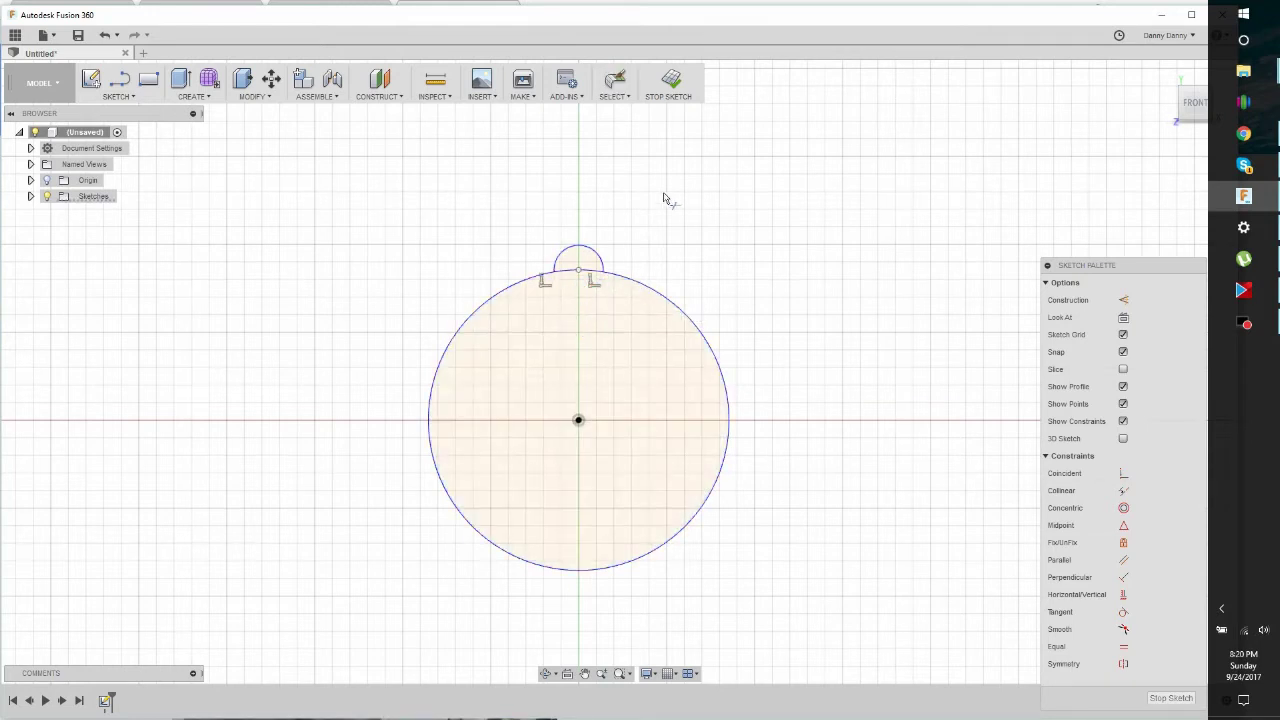
key(Escape)
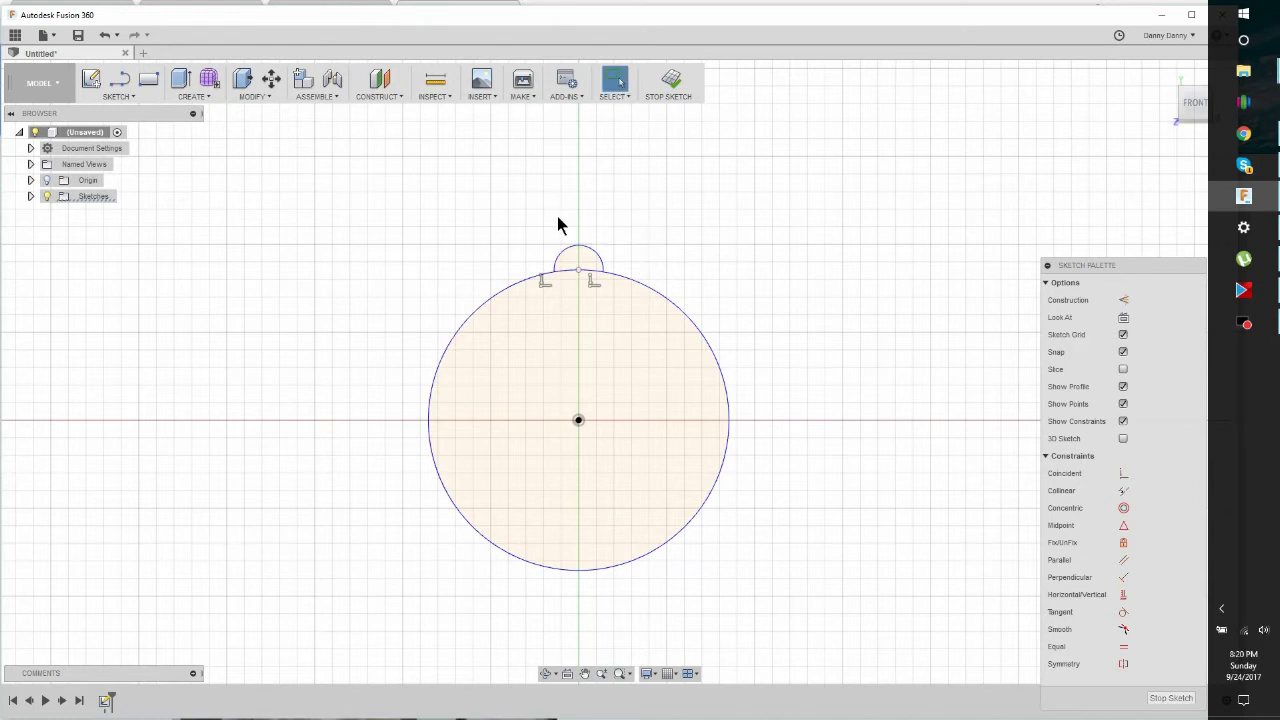
- Circular-pattern the small arc 8 times around the large circle's centre point
click(135, 96)
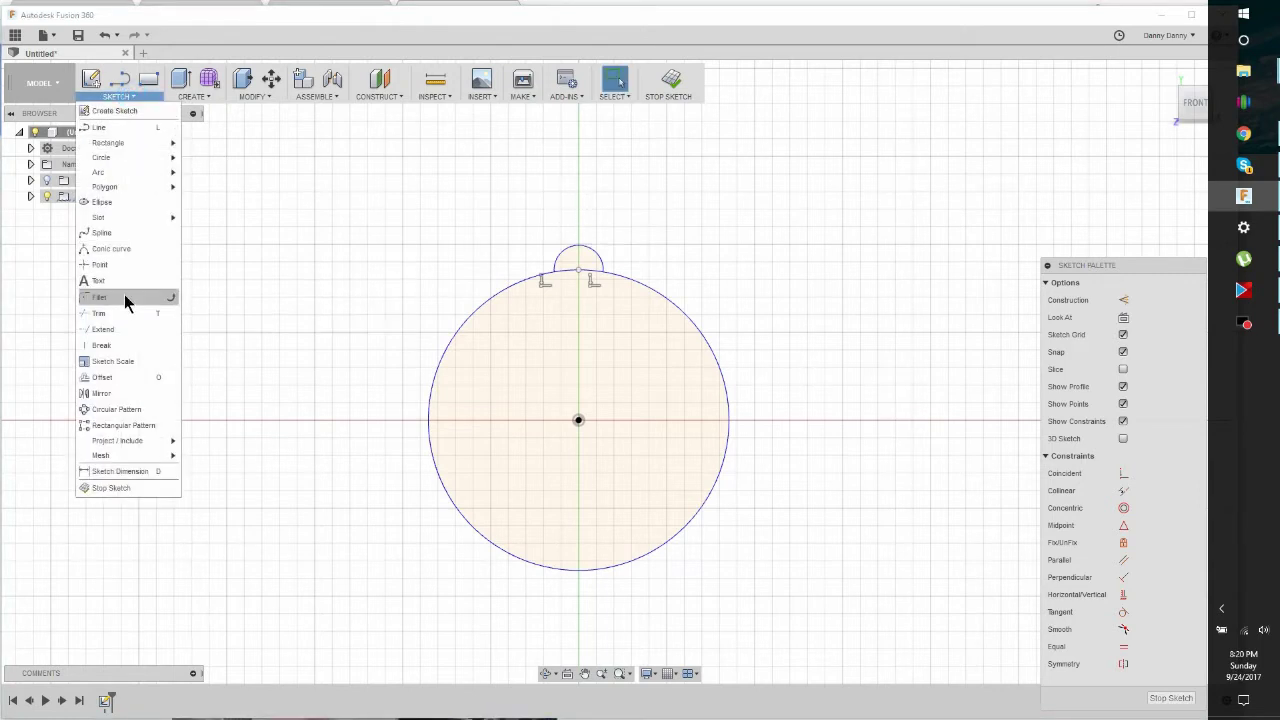
click(122, 409)
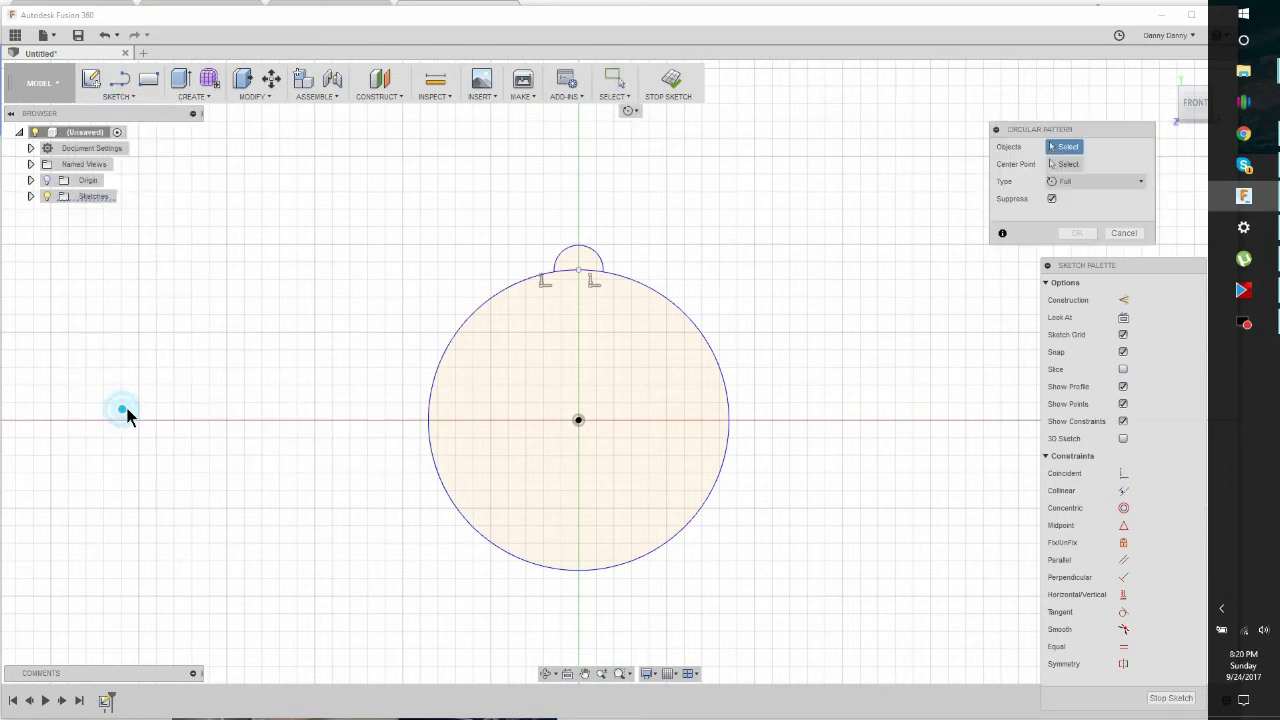
click(593, 266)
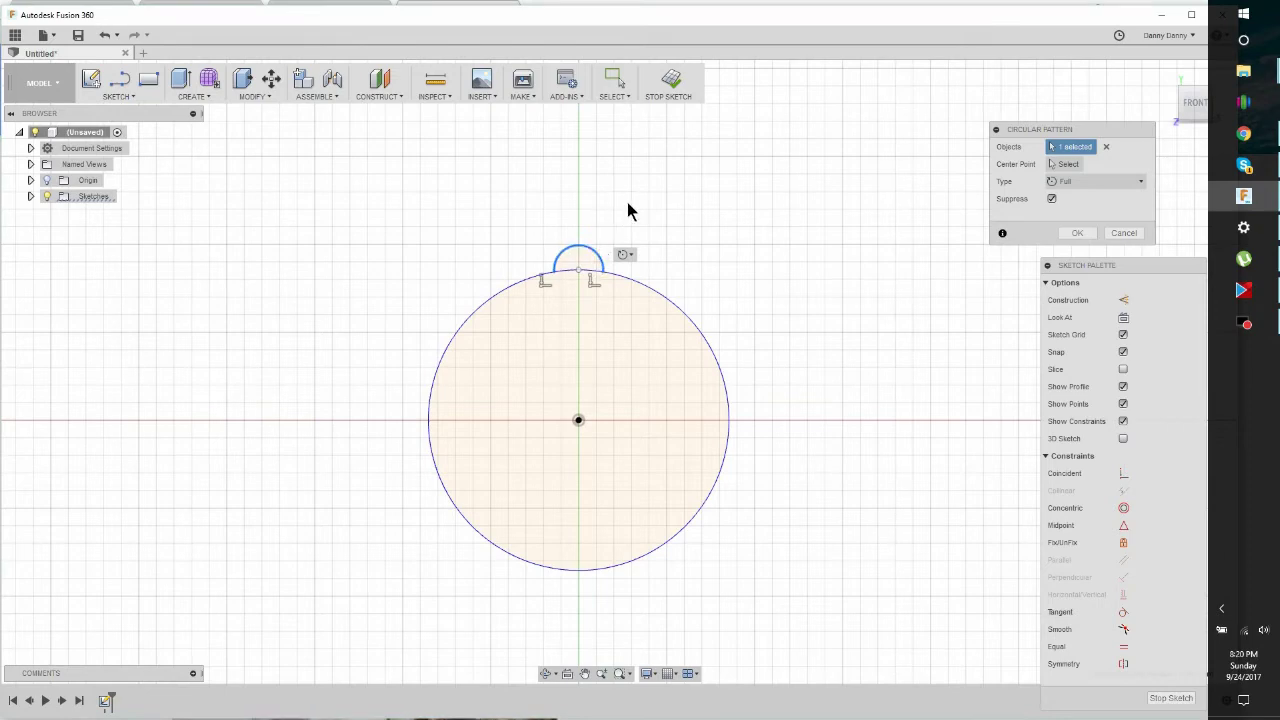
click(1071, 163)
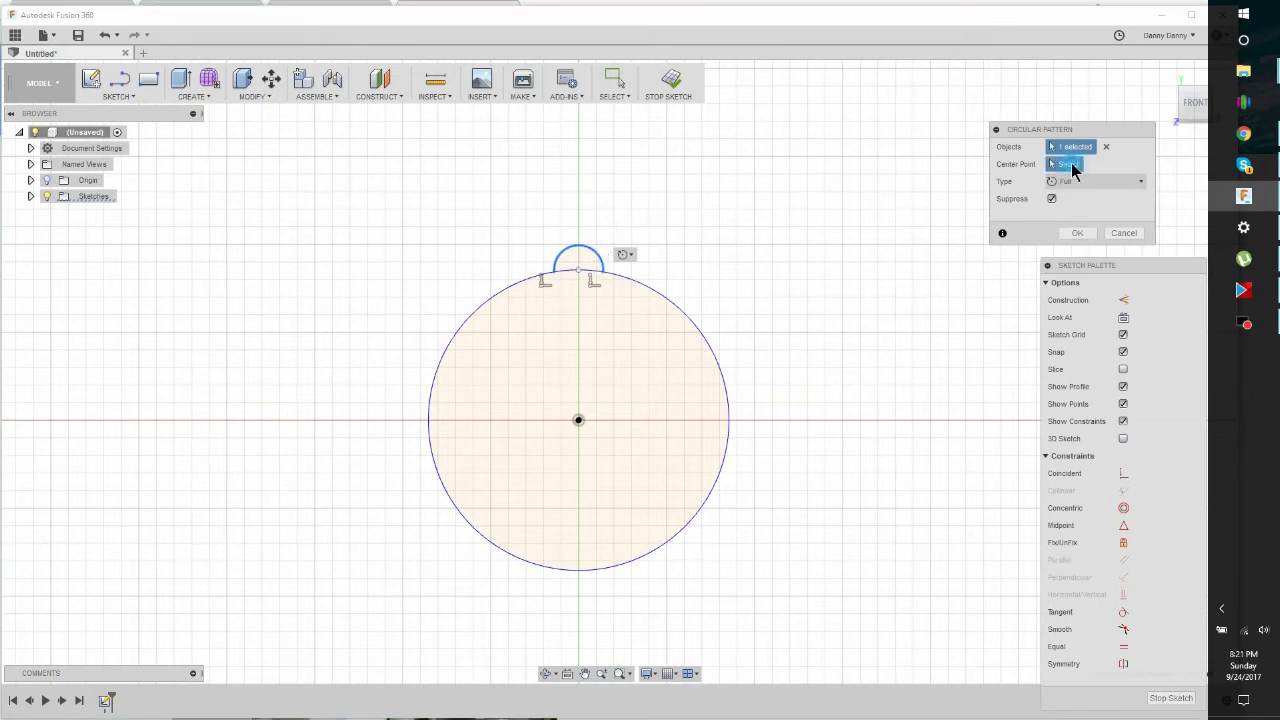
click(579, 420)
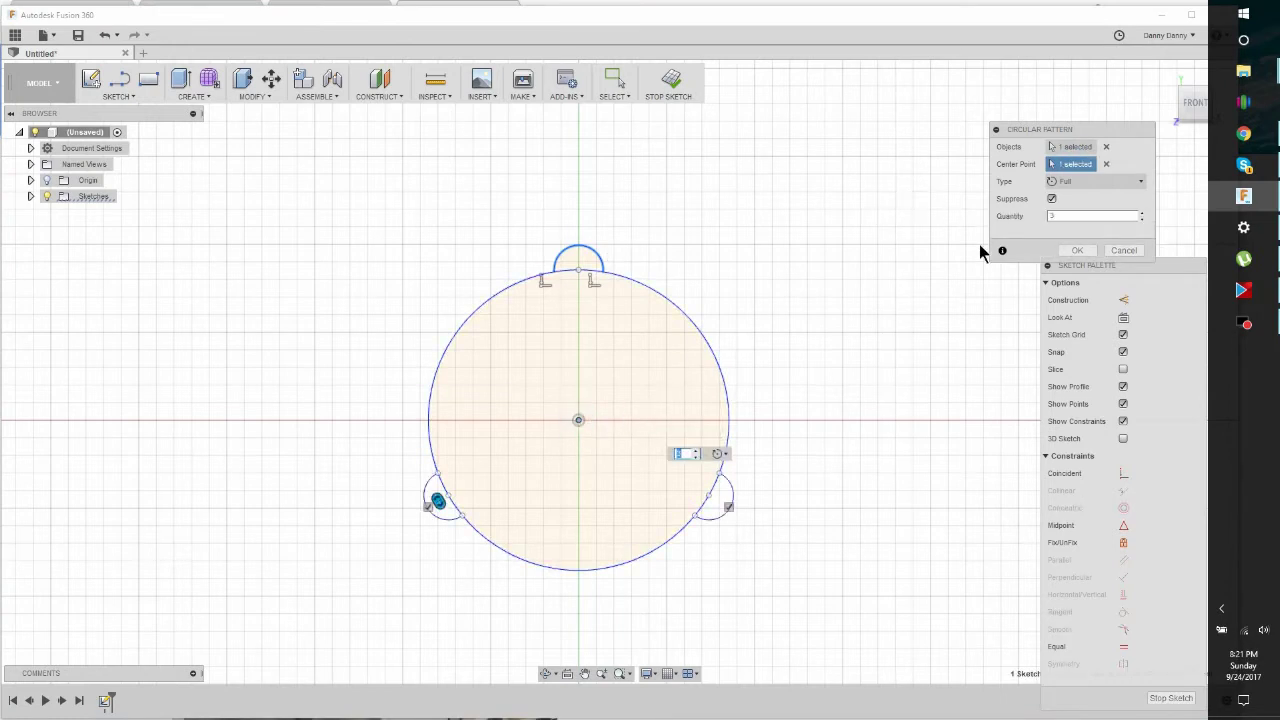
click(1142, 214)
click(1142, 214)
click(1142, 214)
click(1143, 215)
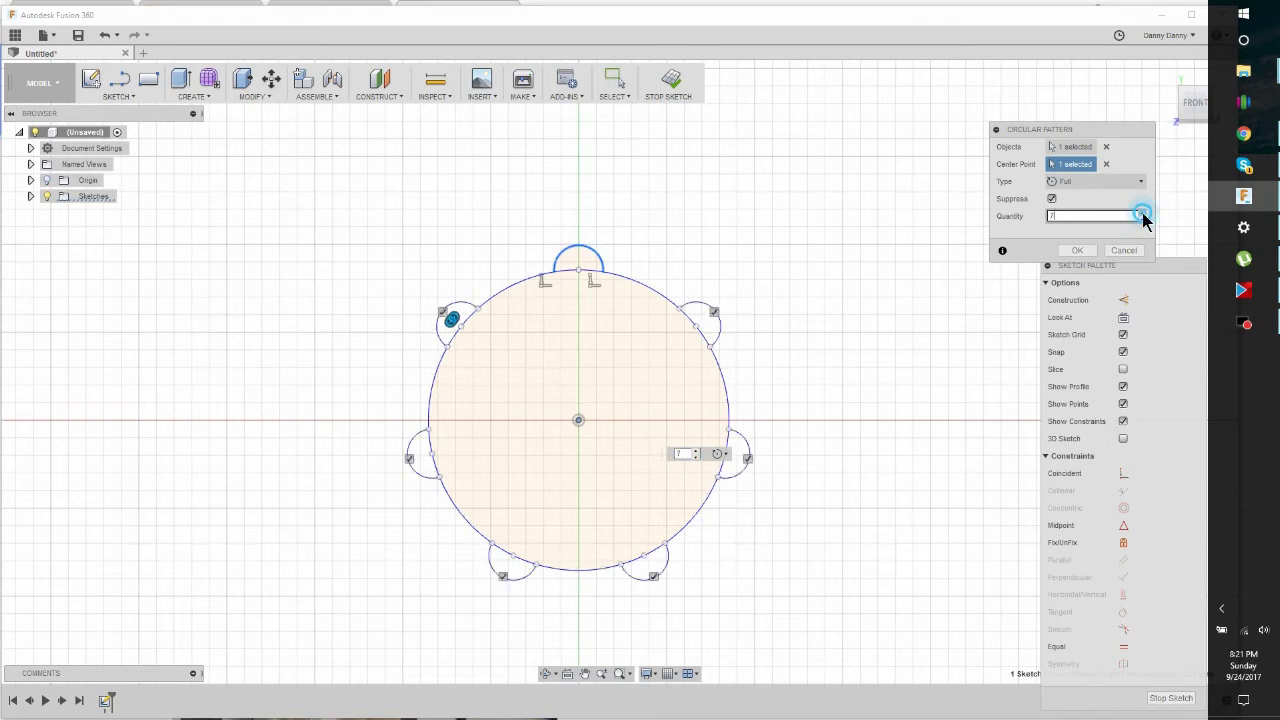
click(1143, 215)
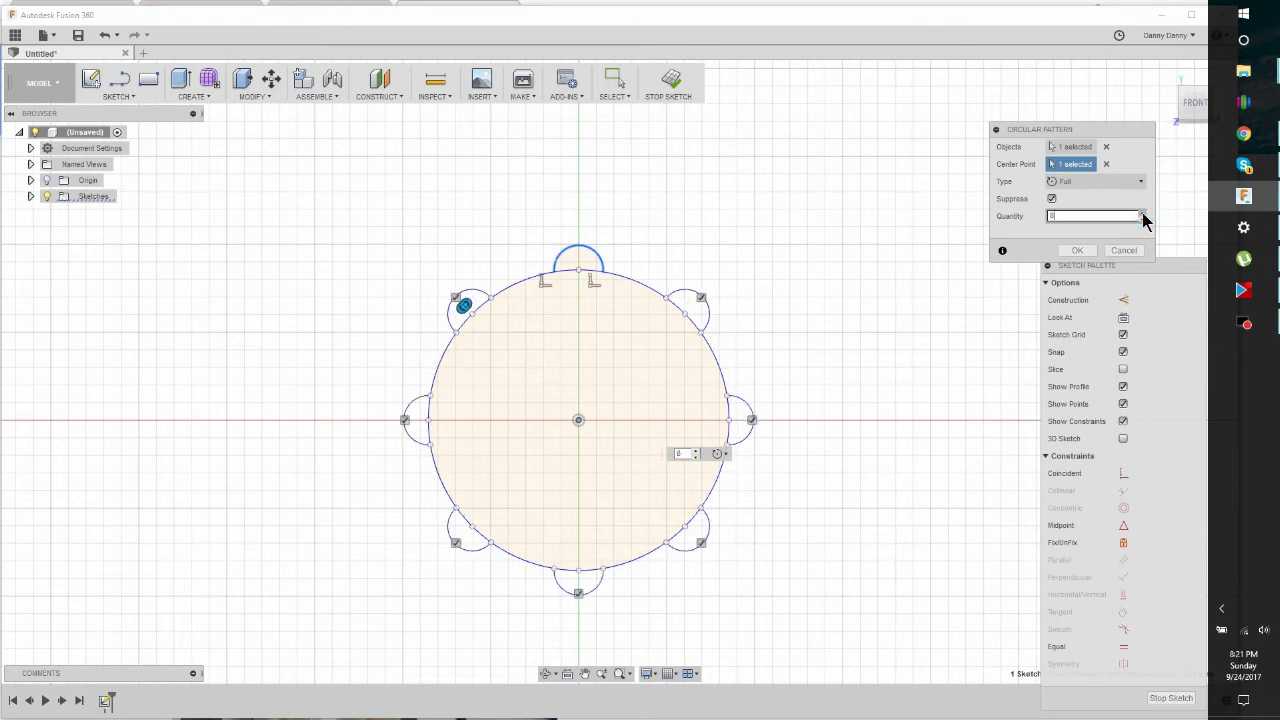
click(1080, 250)
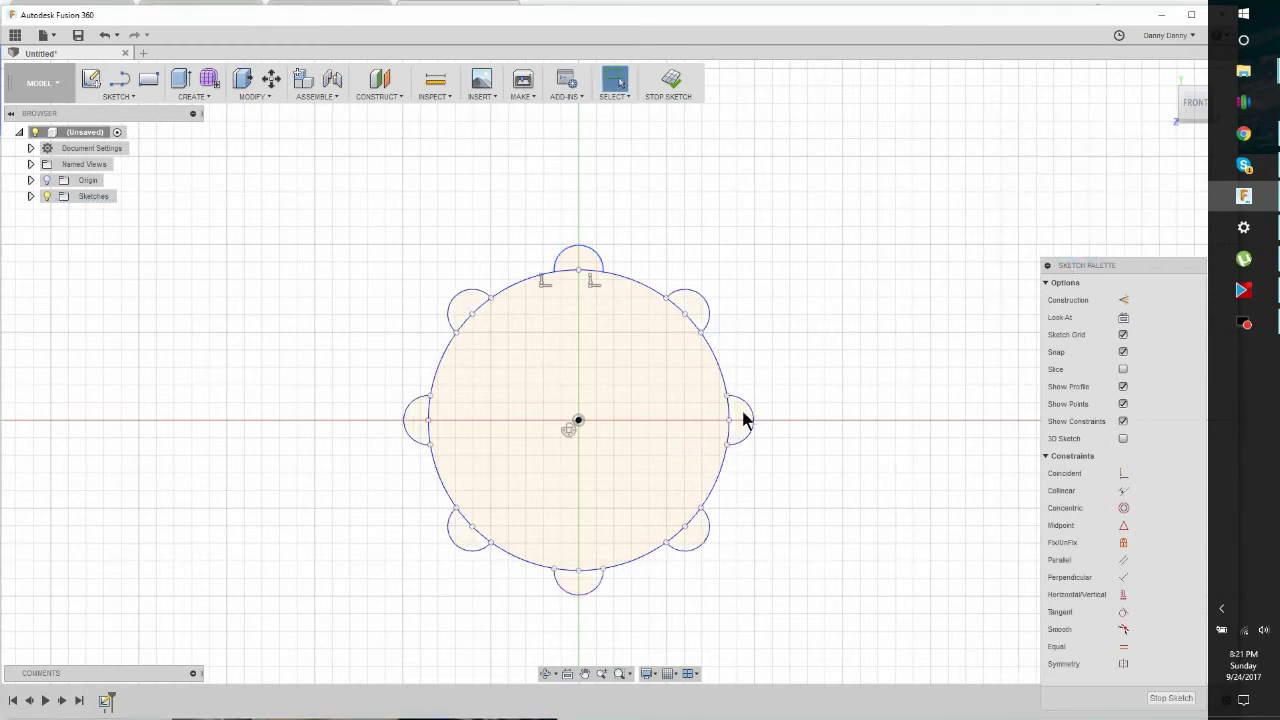
- Trim the large circle's arc inside each of the eight lobes, working clockwise from the top
click(584, 270)
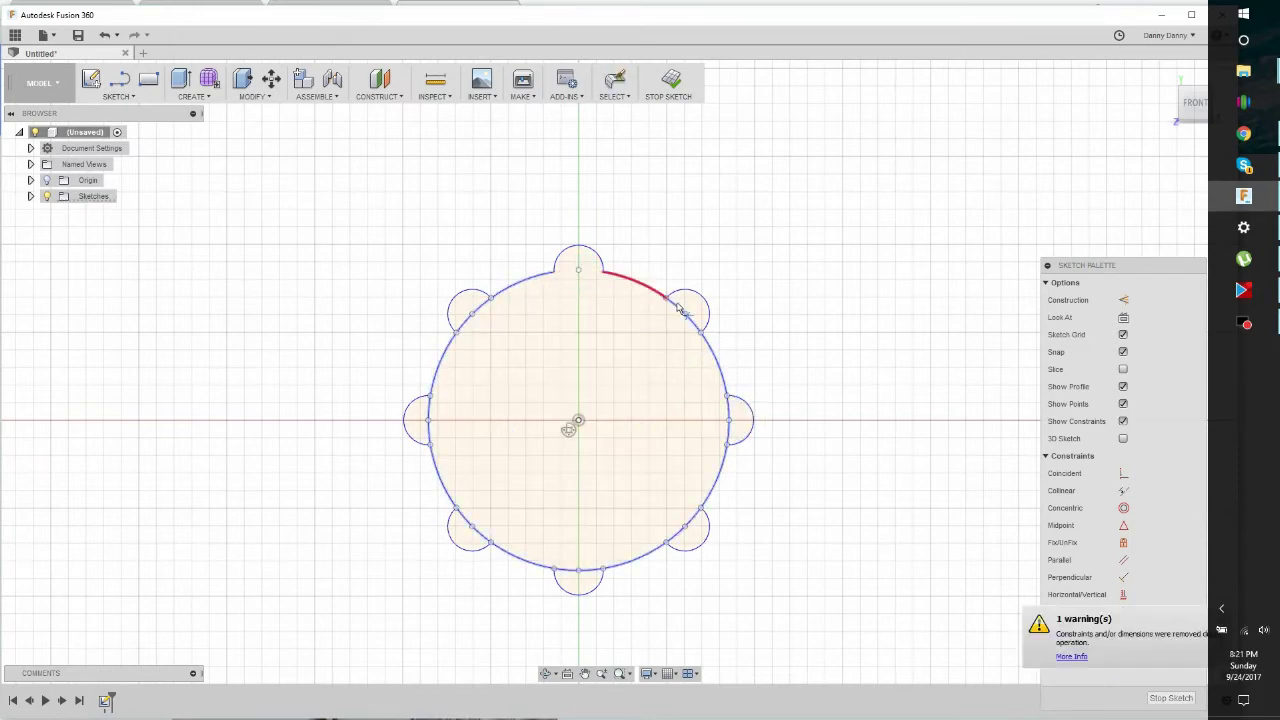
click(679, 310)
click(731, 414)
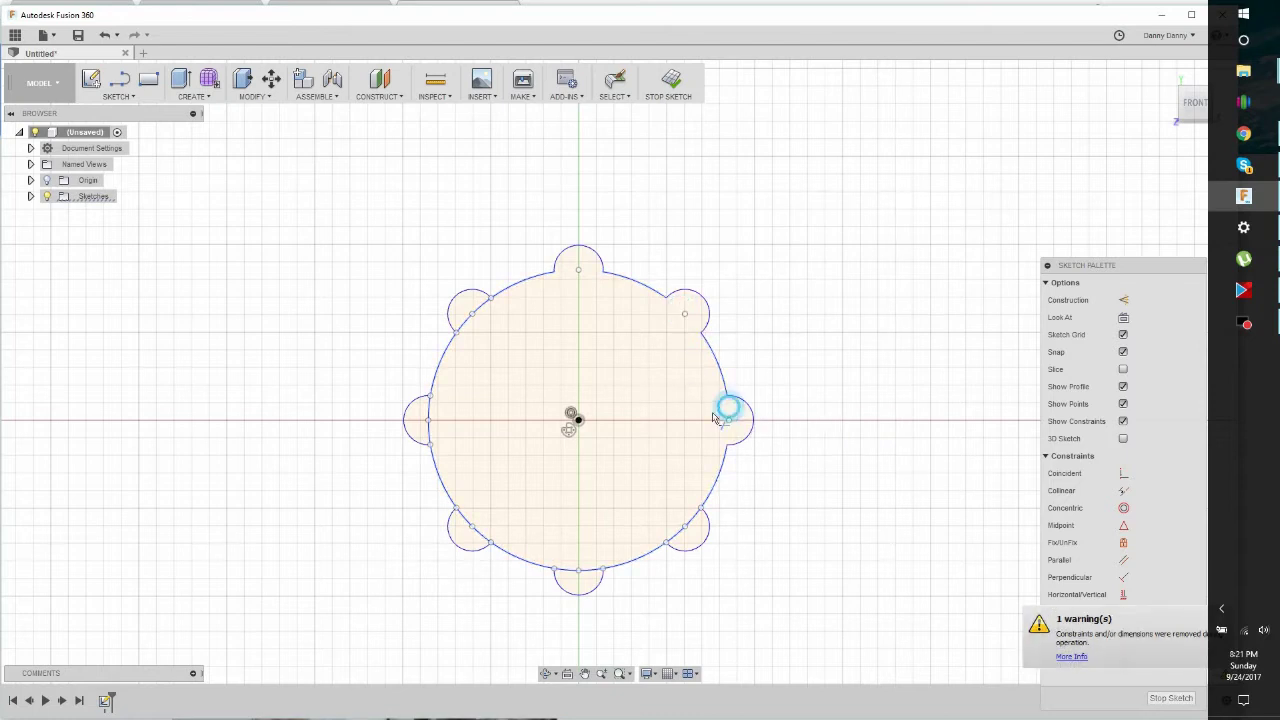
click(692, 524)
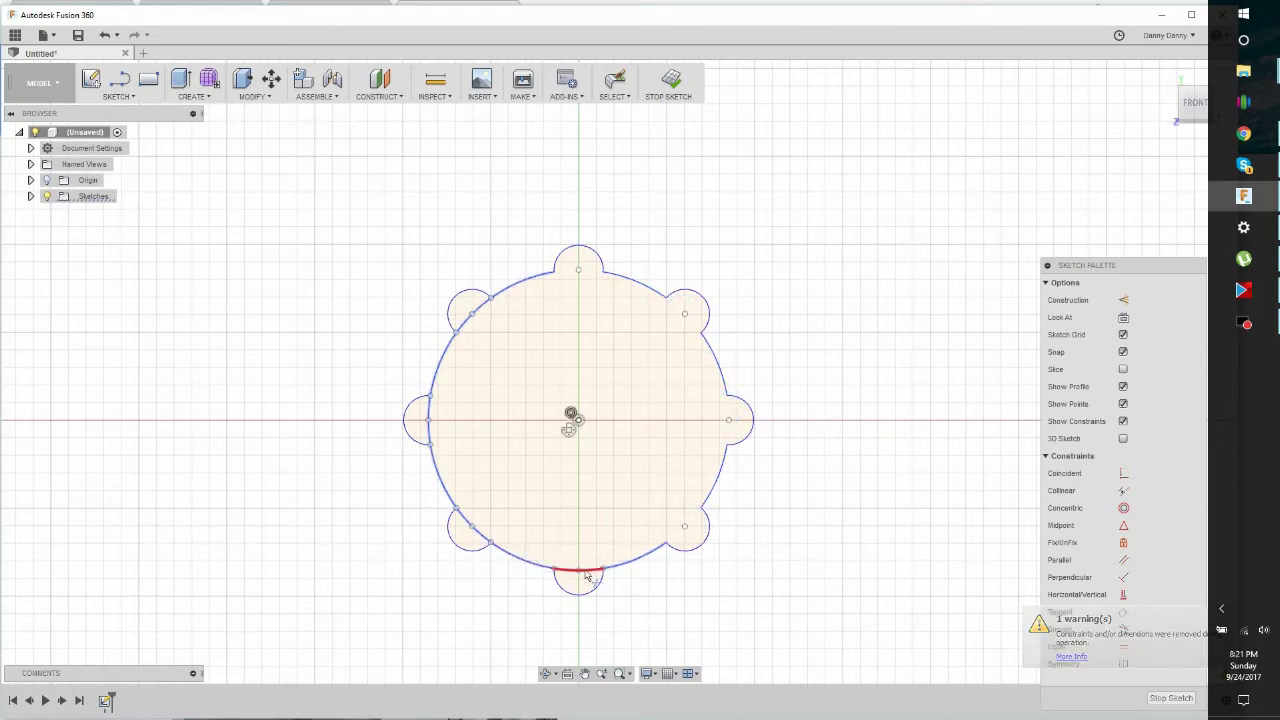
click(583, 570)
click(478, 532)
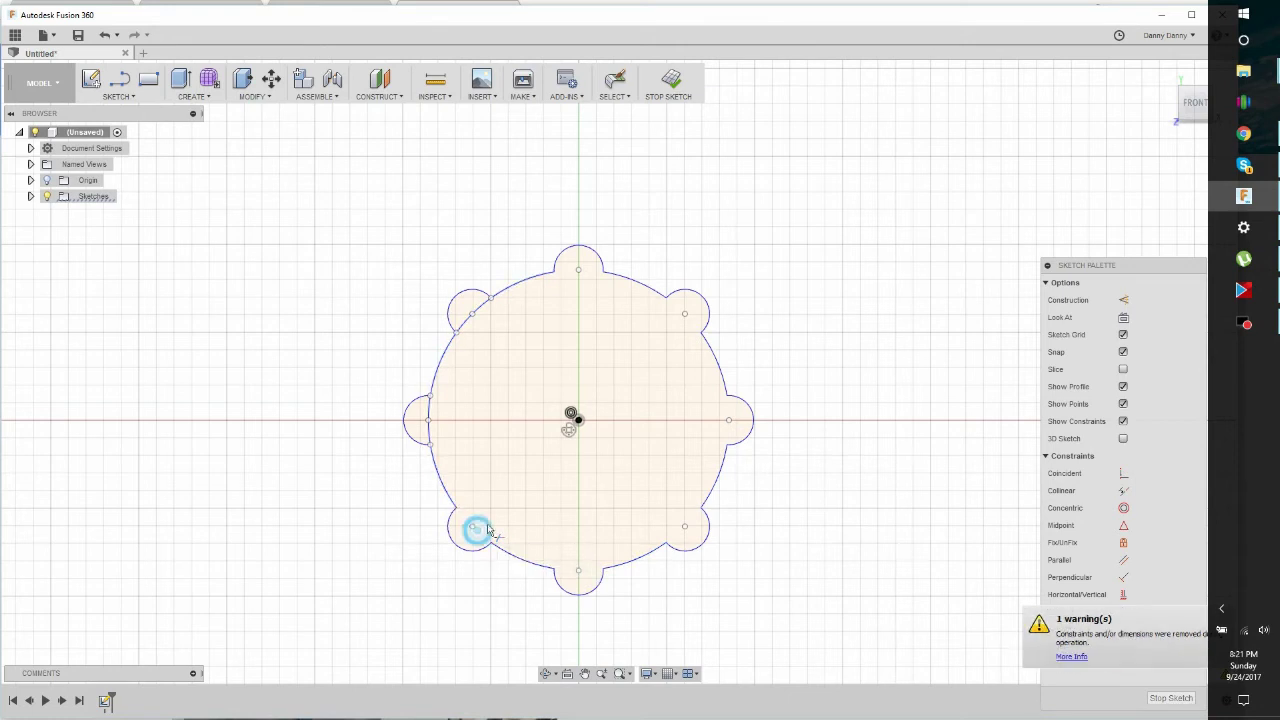
click(429, 434)
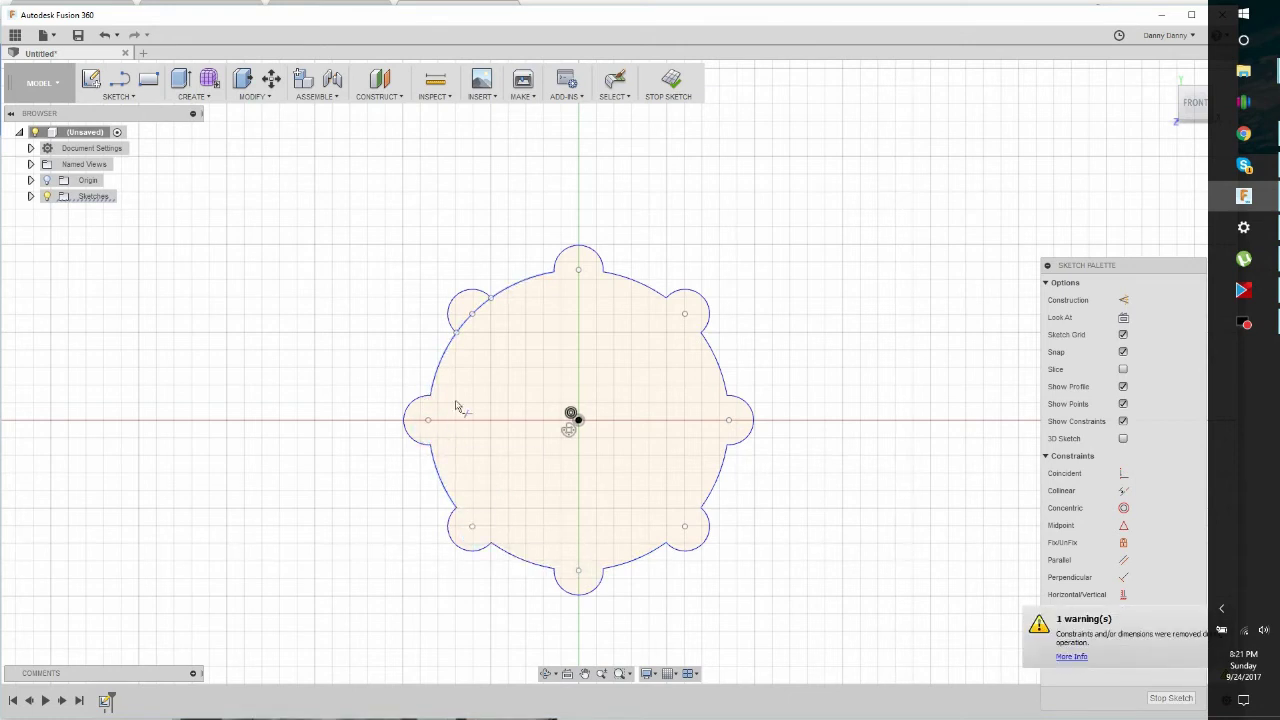
click(485, 311)
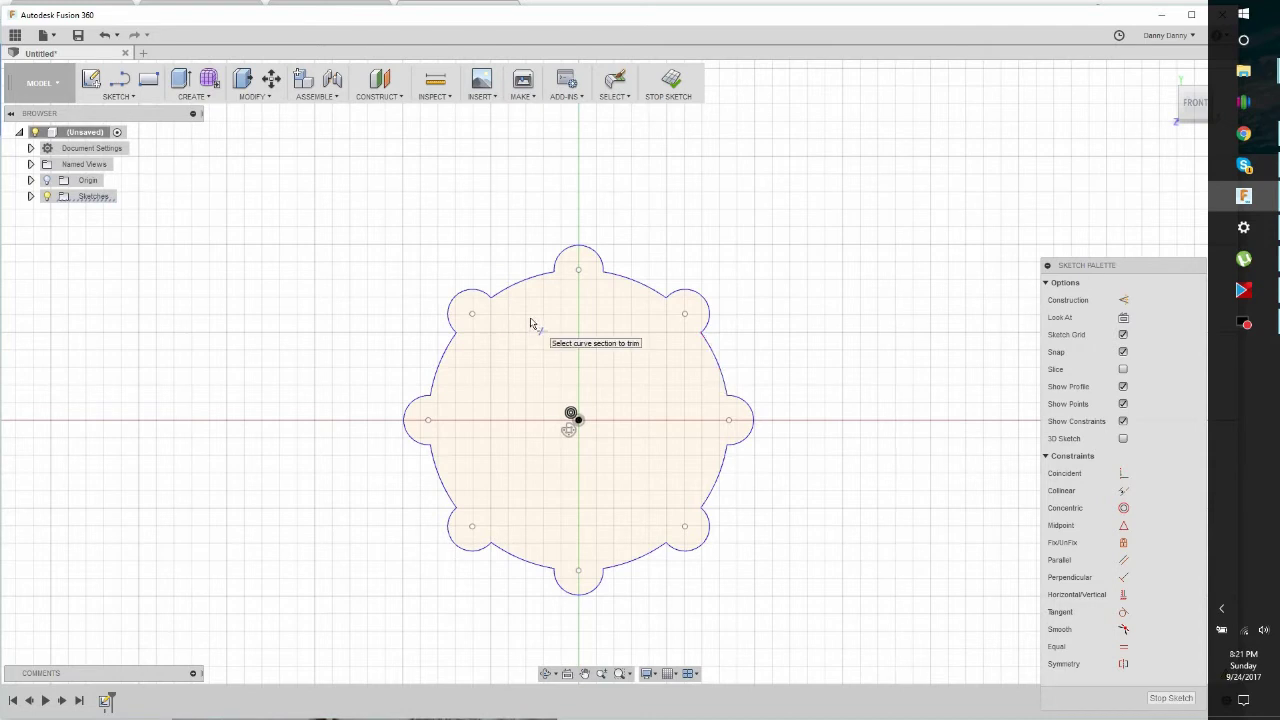
- Extrude the fluted profile 150 mm as a form body with 8 front faces
click(673, 88)
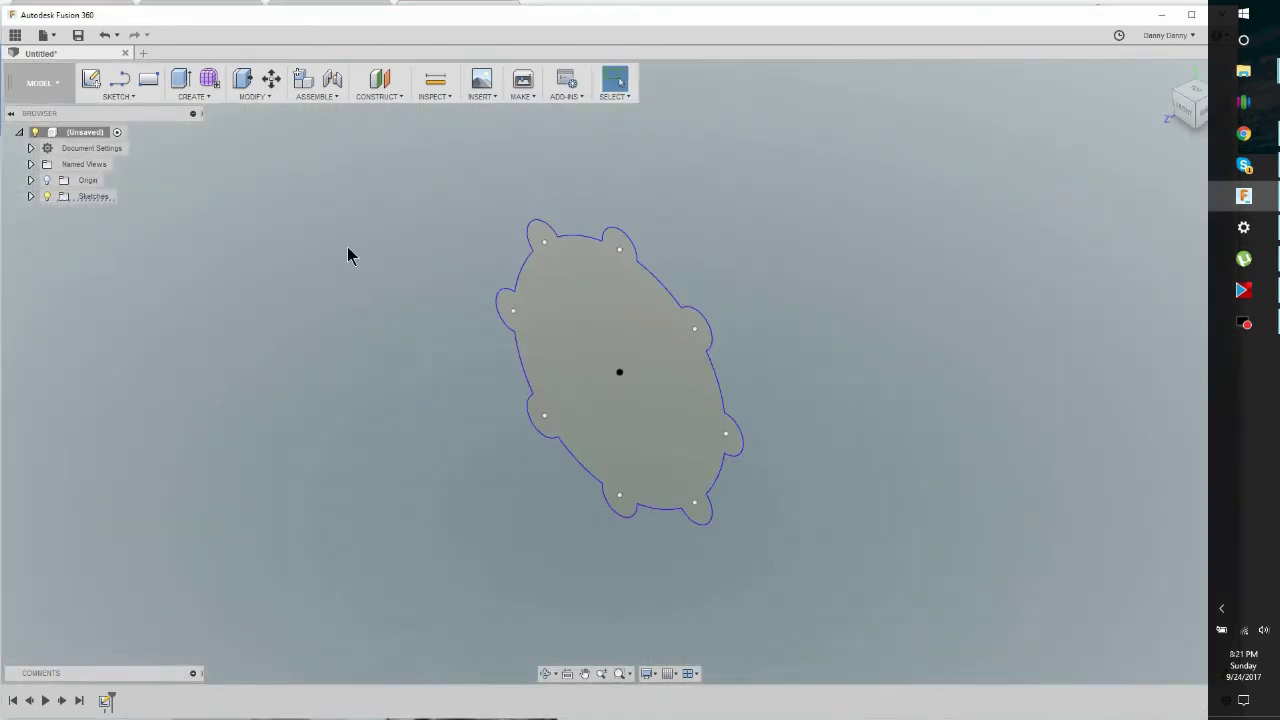
click(209, 80)
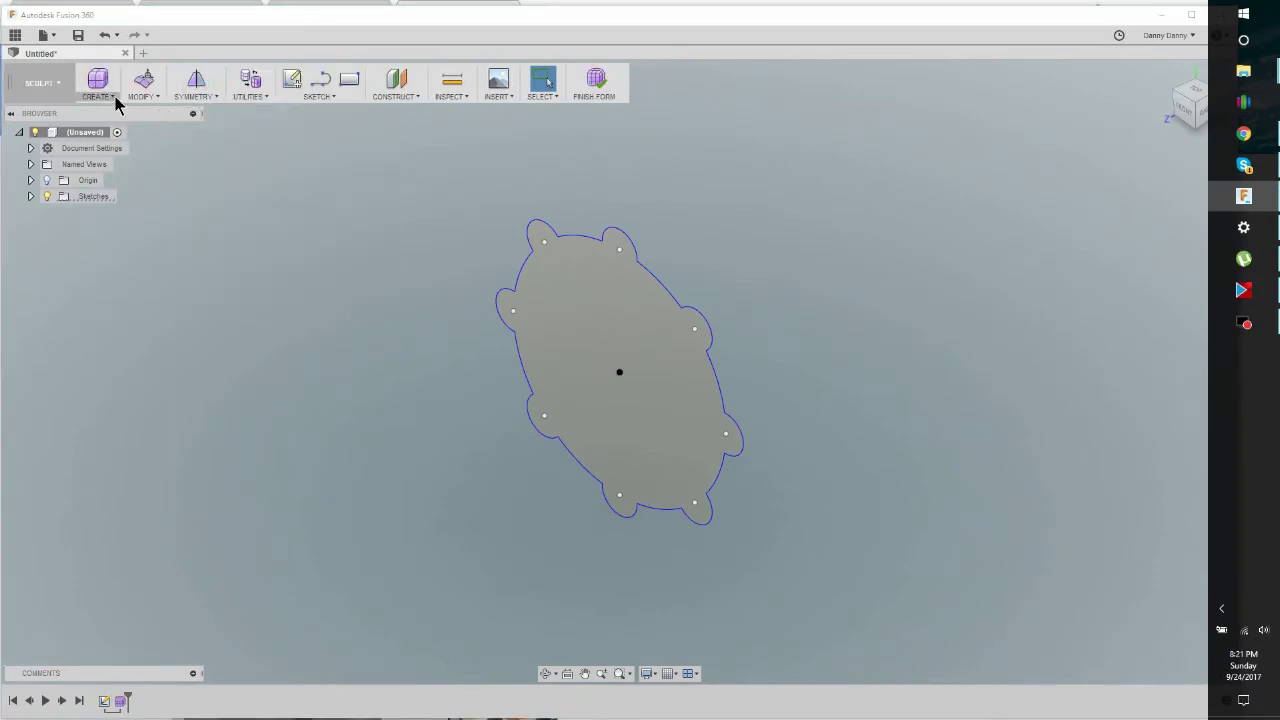
click(114, 100)
click(110, 96)
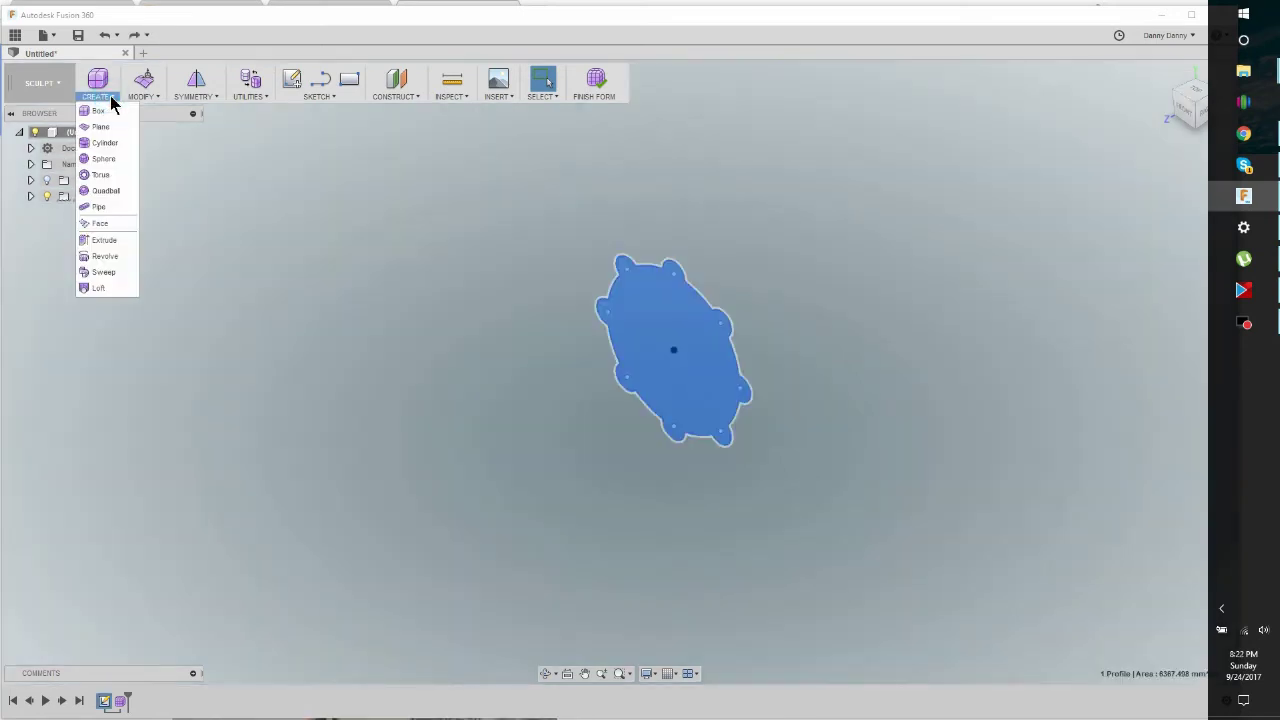
click(106, 240)
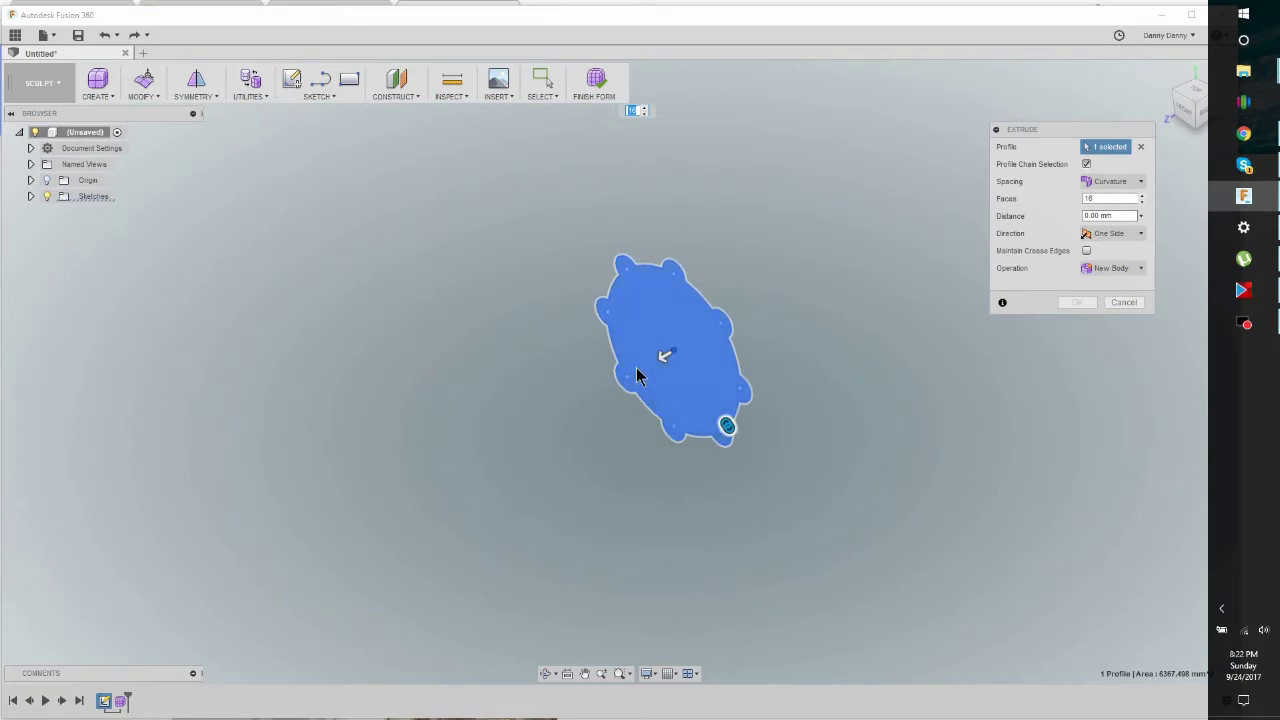
drag(661, 358, 379, 414)
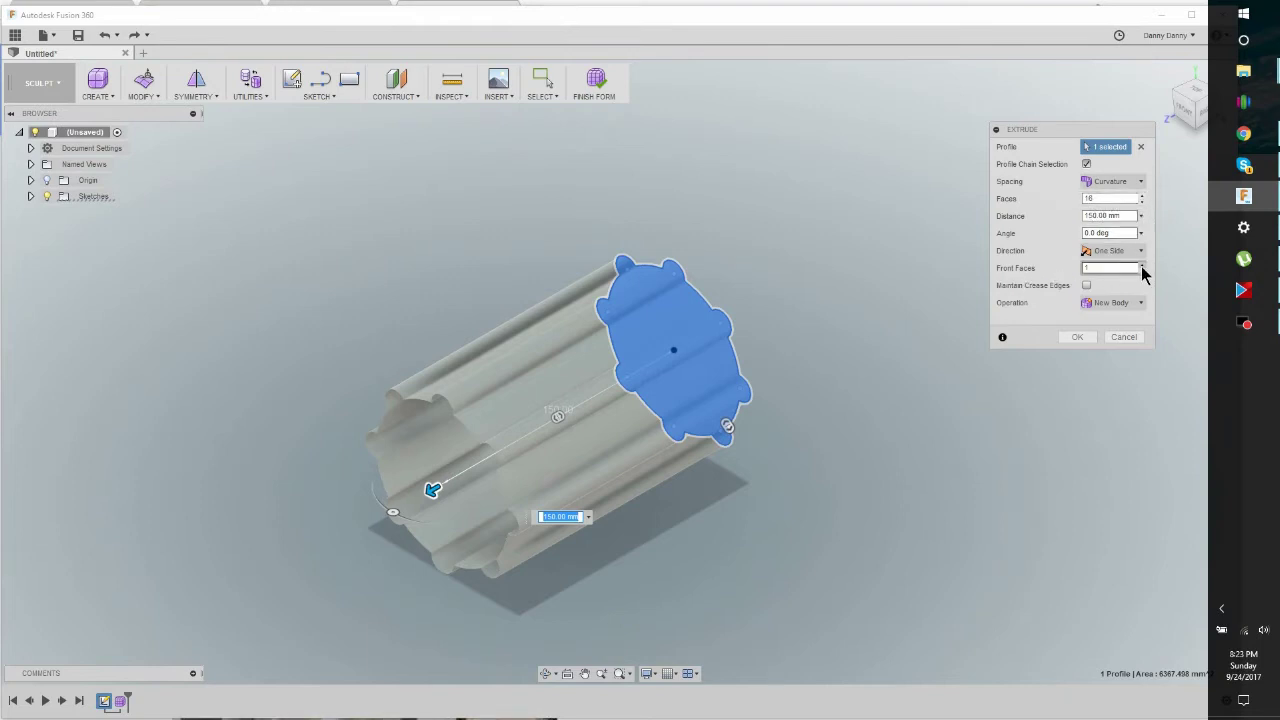
click(1142, 266)
click(1142, 266)
click(1142, 266)
click(1142, 266)
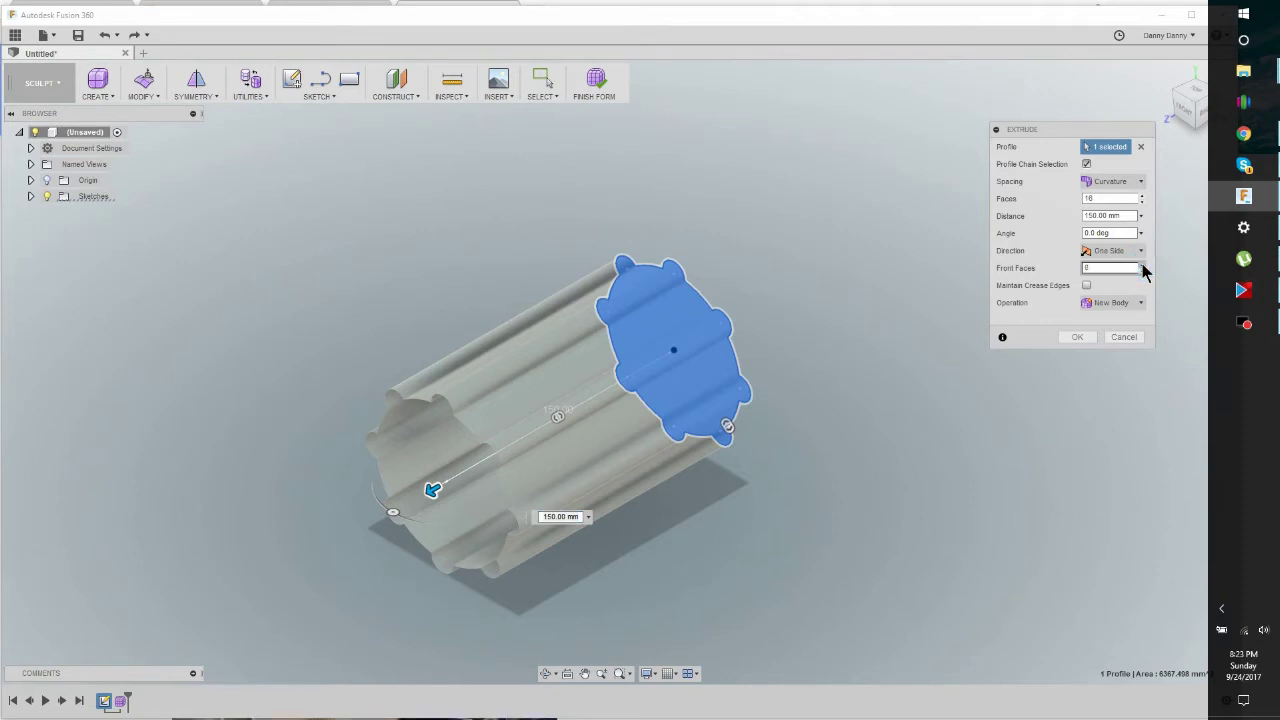
click(1085, 338)
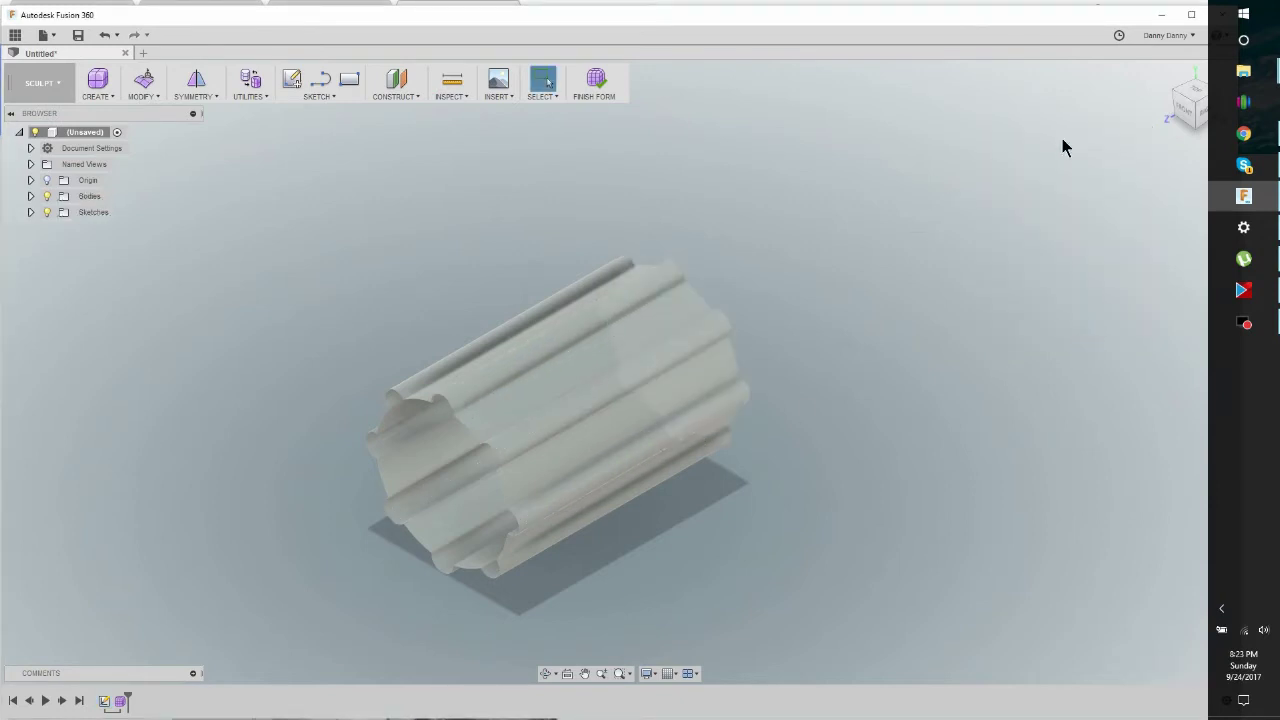
- Orbit the view to see the extruded fluted body upright from the side
drag(1171, 114, 1178, 160)
mouse_move(619, 372)
shift+middle_down()
mouse_move(614, 491)
mouse_move(609, 246)
mouse_move(597, 251)
shift+middle_up()
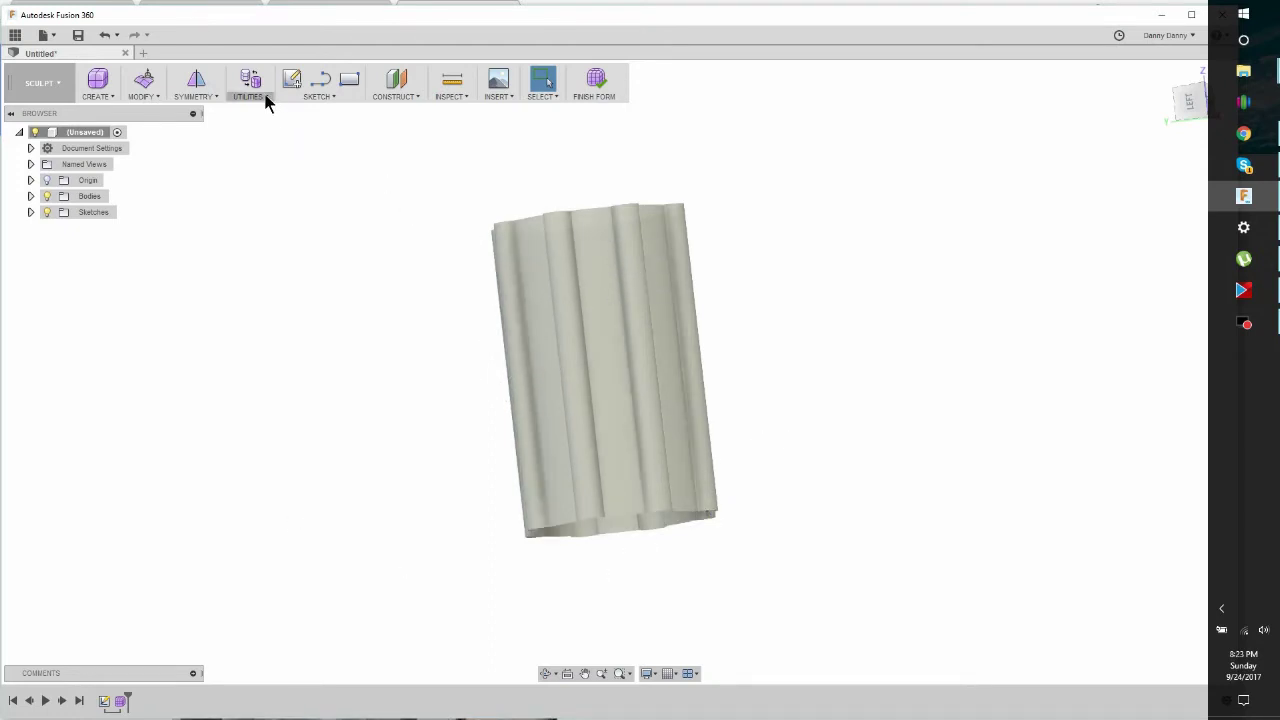
- In Edit Form, scale the bottom edge ring outward to flare the vase's base
click(155, 95)
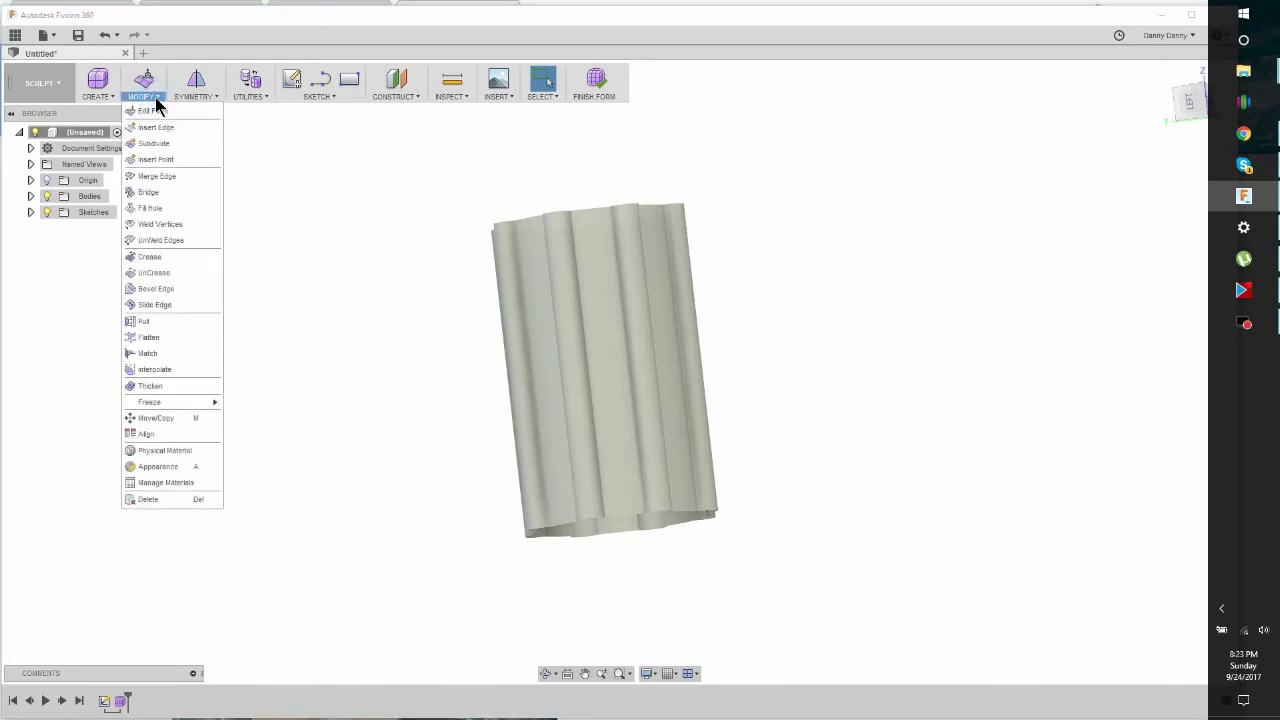
click(153, 112)
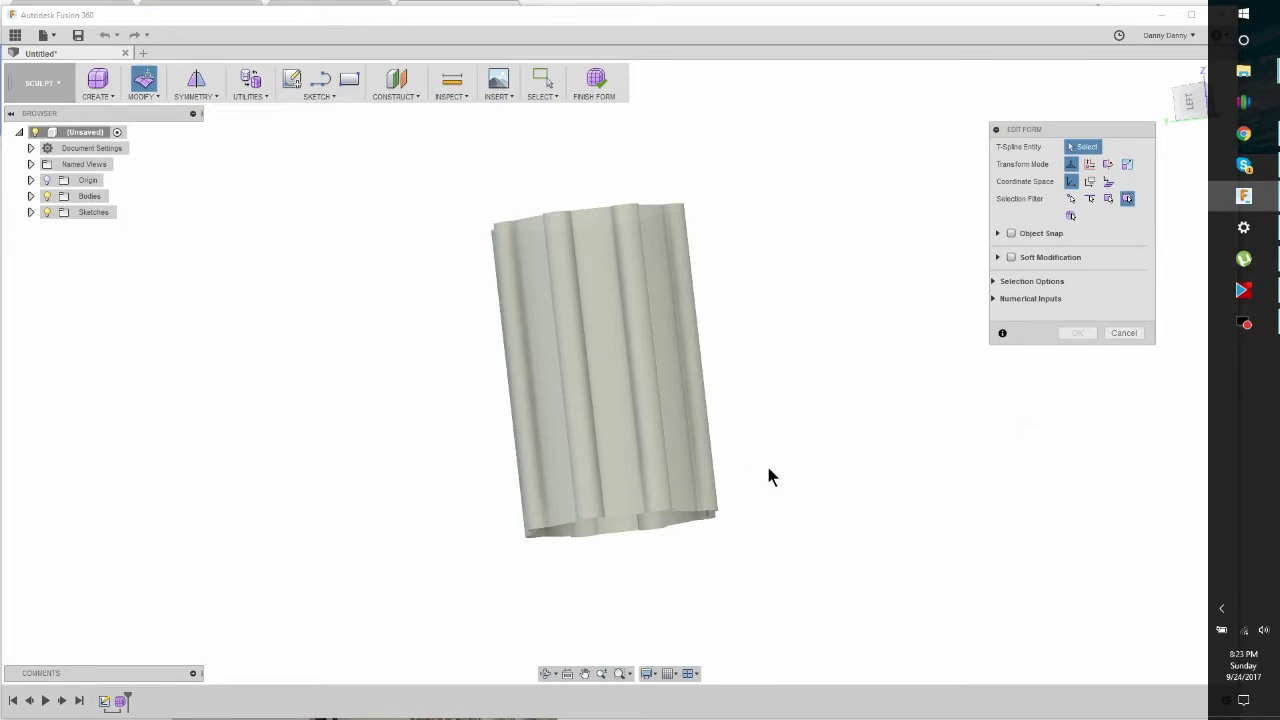
double_click(683, 476)
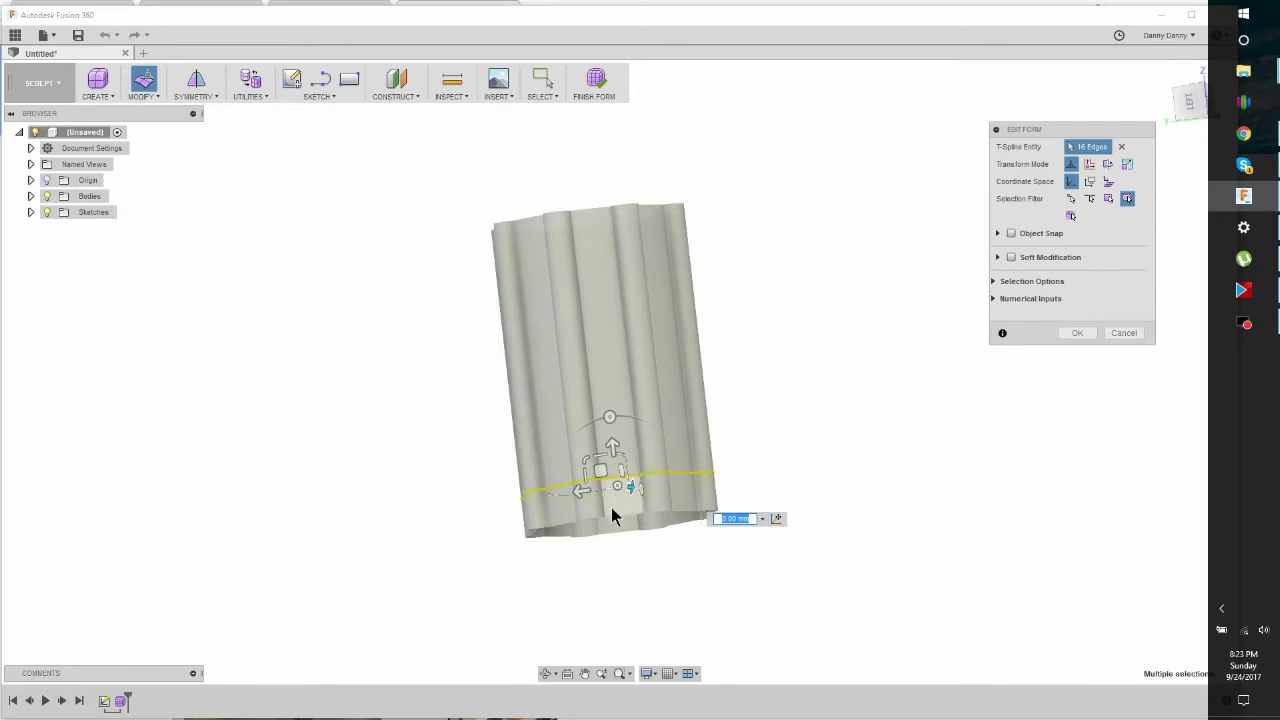
scroll(620, 487, up, 2)
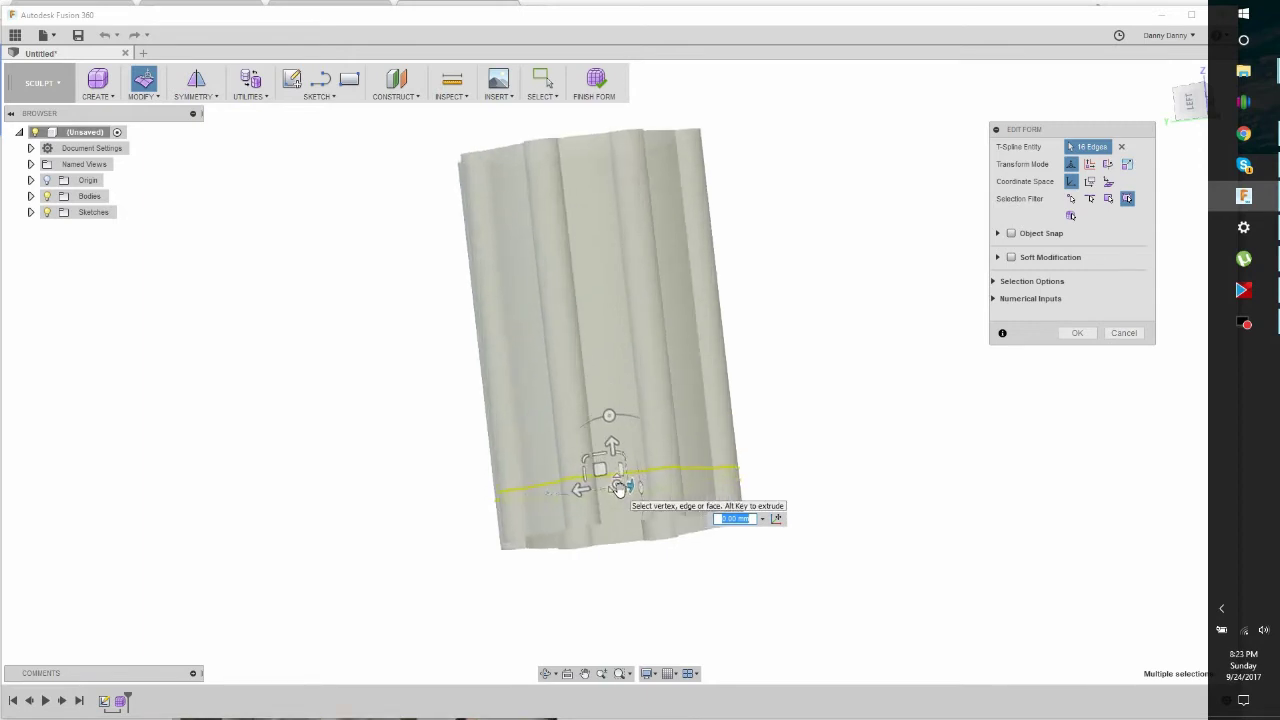
drag(620, 487, 614, 486)
click(722, 438)
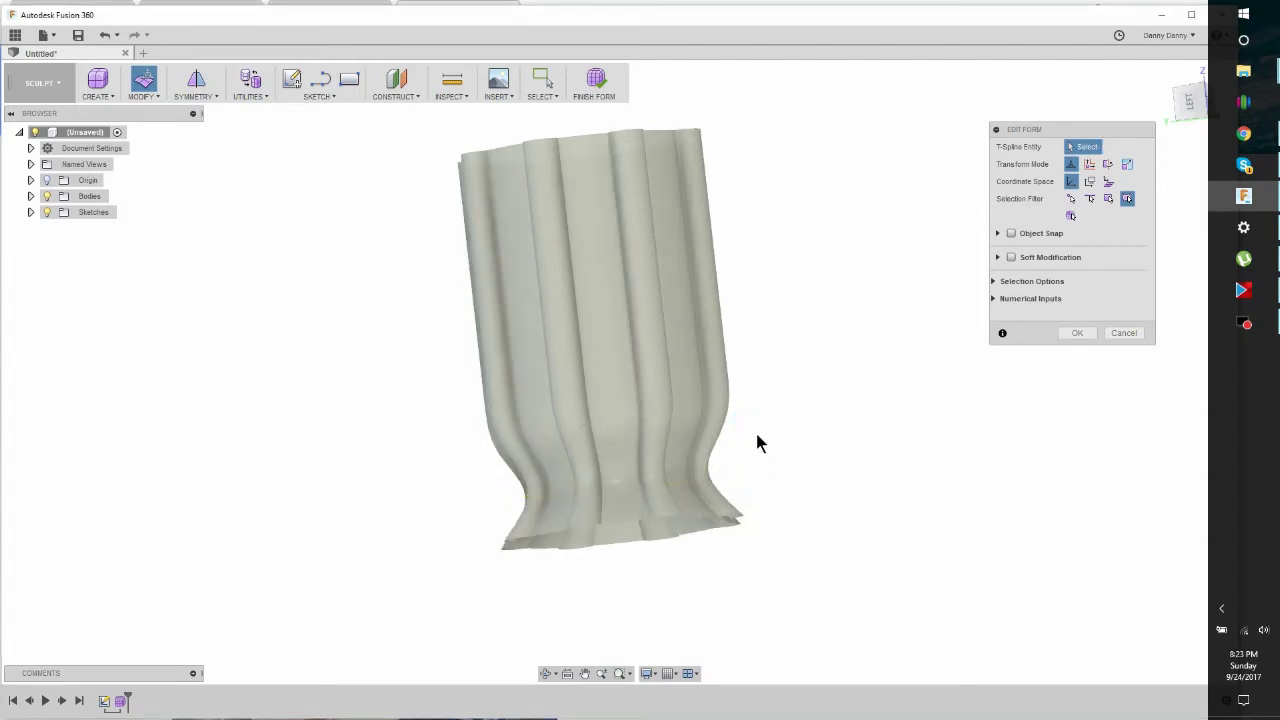
- Shrink the ring above the base and narrow the waist ring to pinch the body
double_click(687, 431)
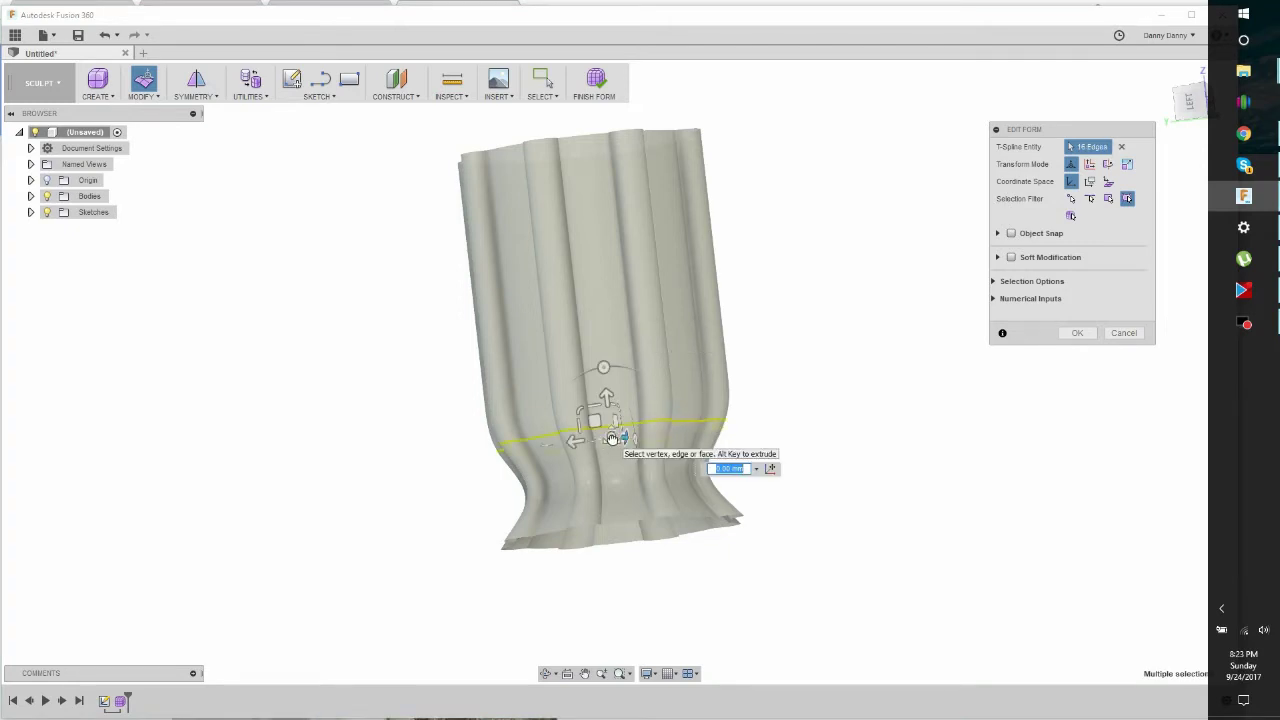
drag(610, 437, 600, 418)
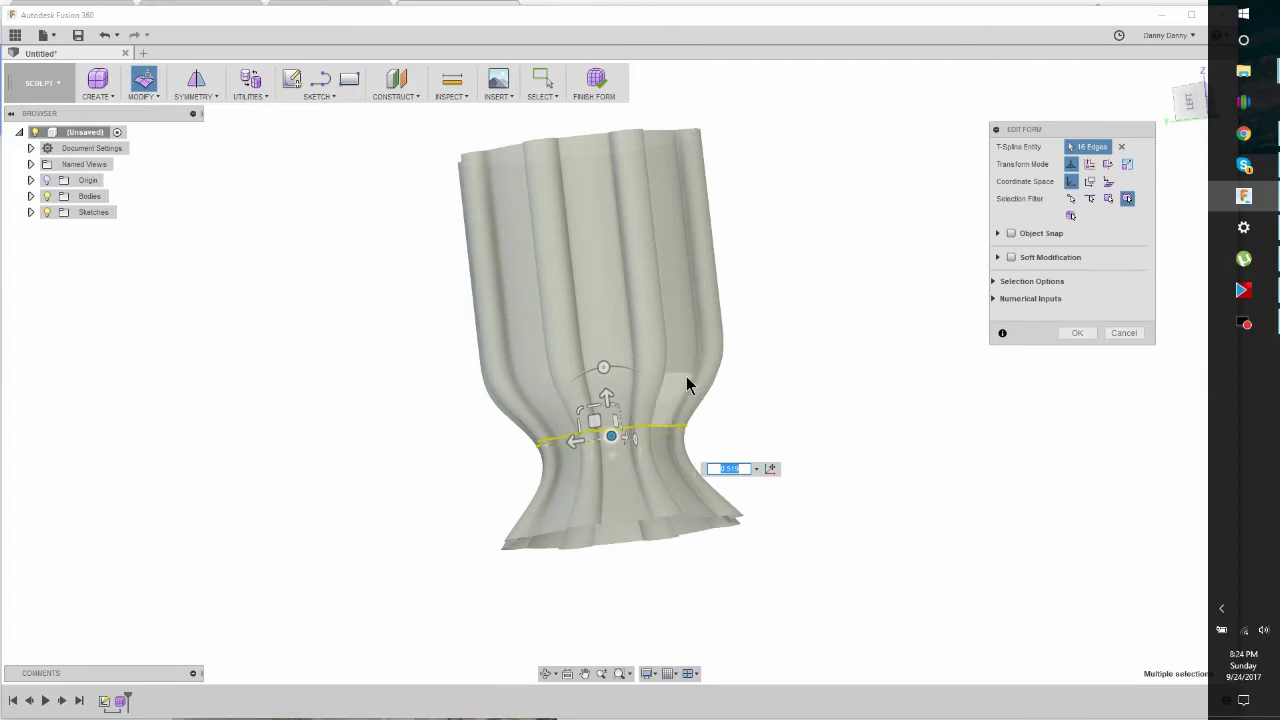
click(683, 374)
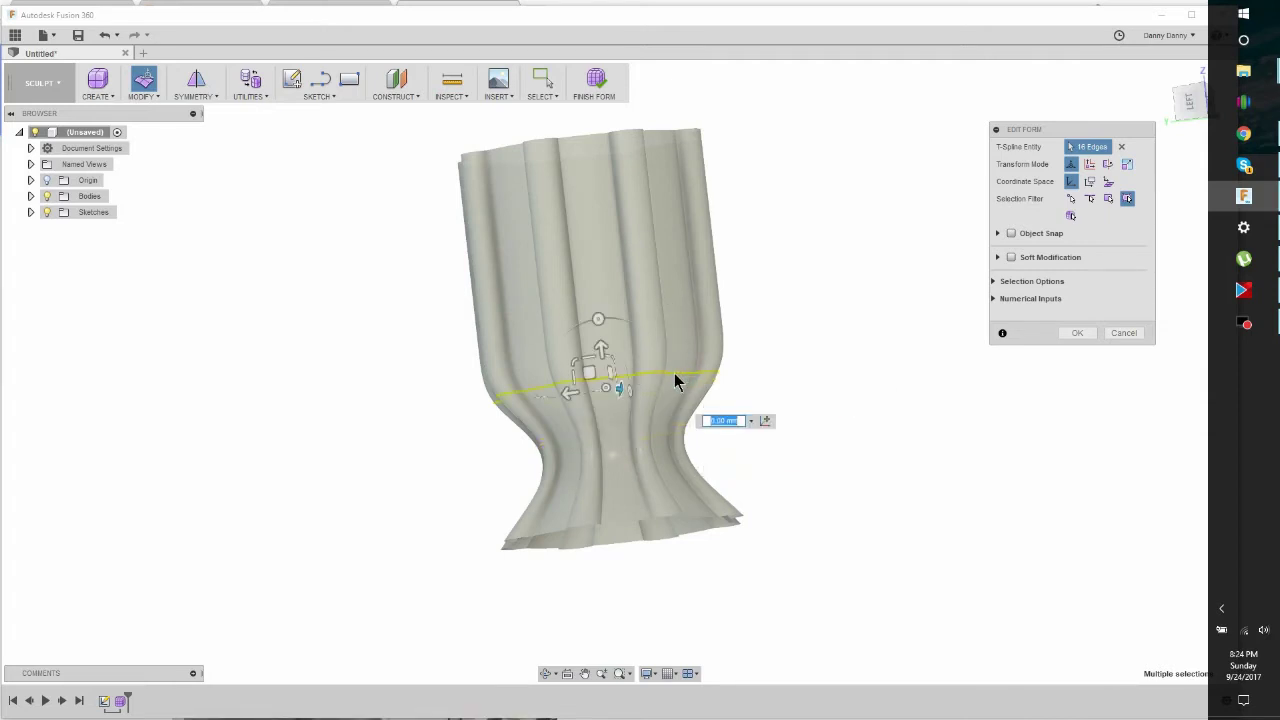
drag(608, 388, 605, 389)
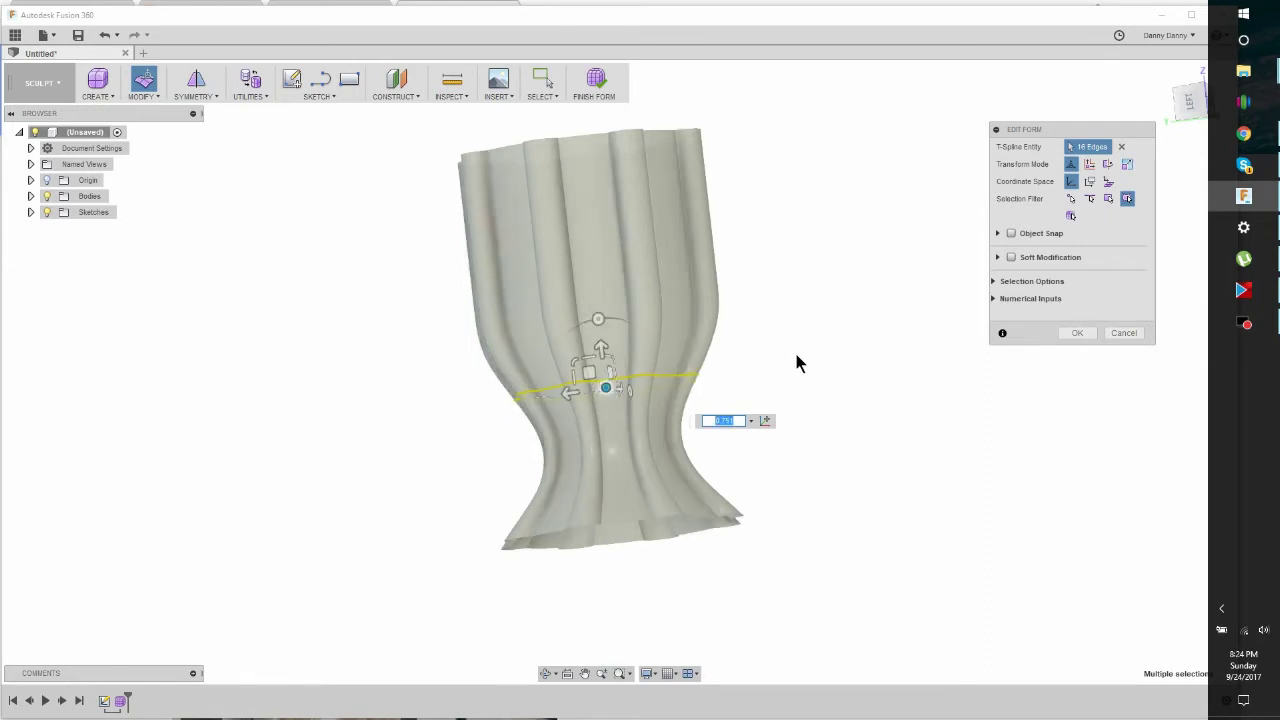
- Swell the upper ring, narrow the rings toward the rim, and bulge one surface edge
double_click(678, 276)
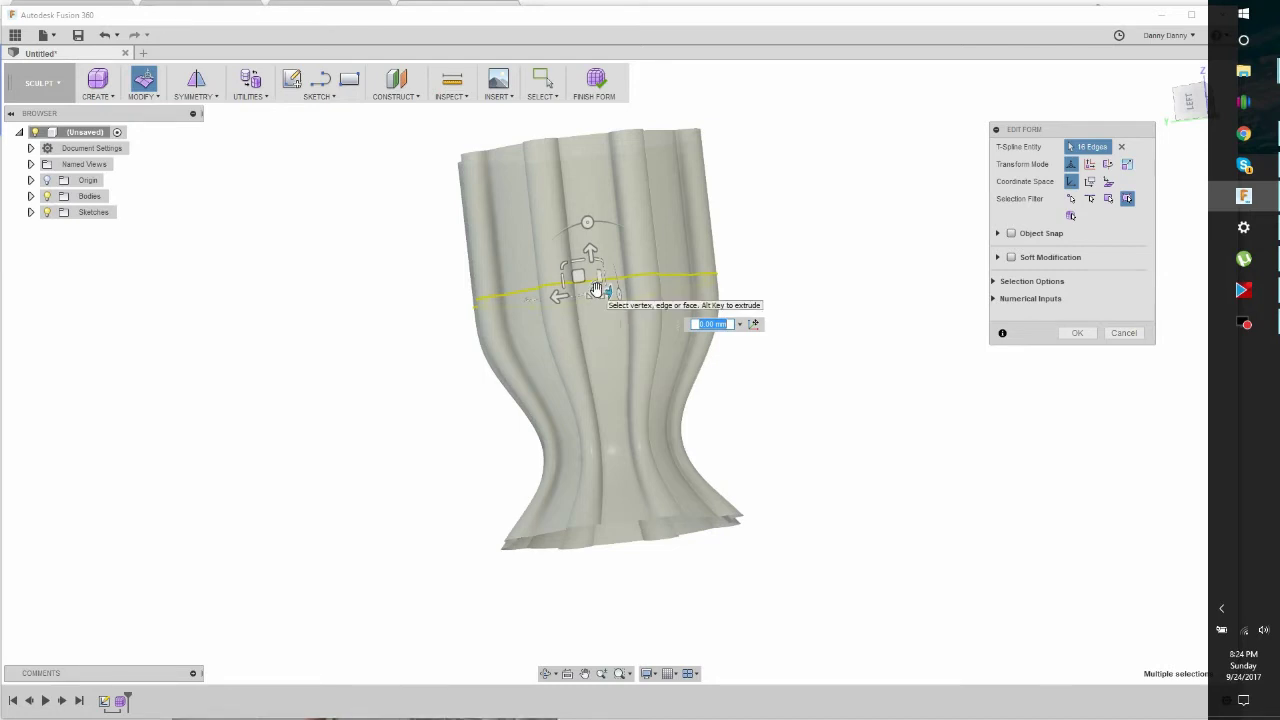
drag(596, 289, 598, 289)
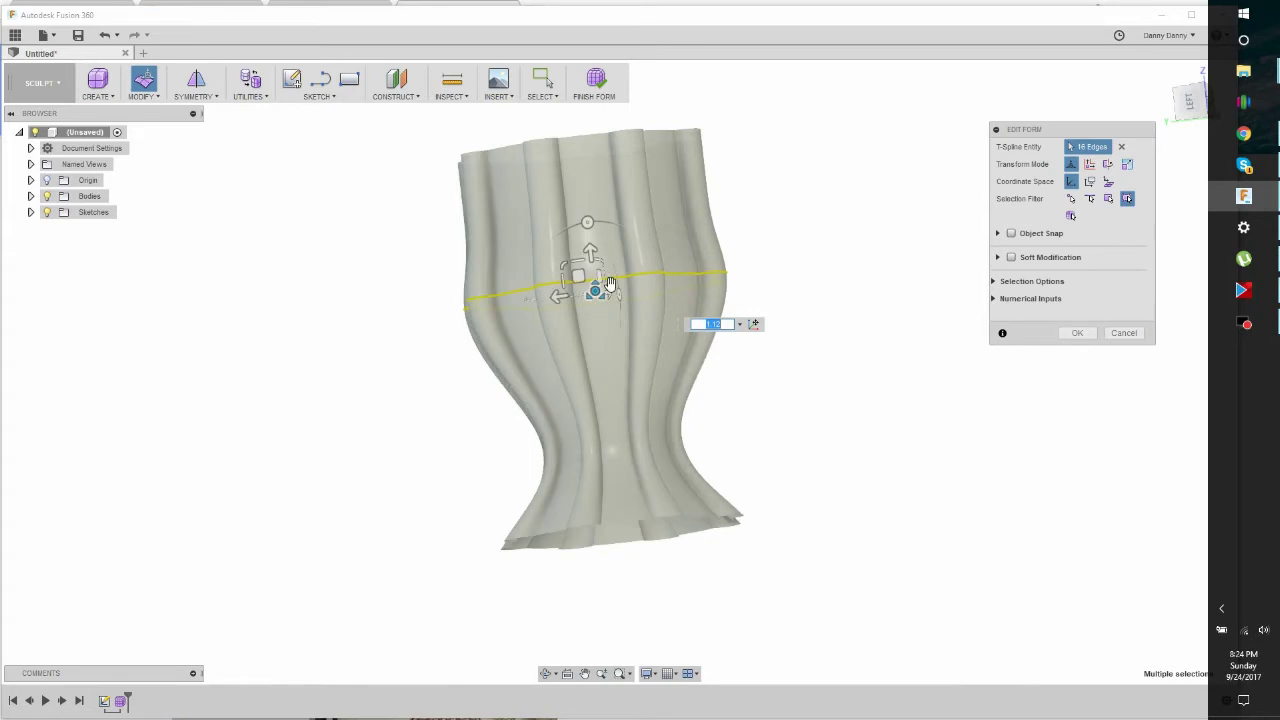
double_click(673, 230)
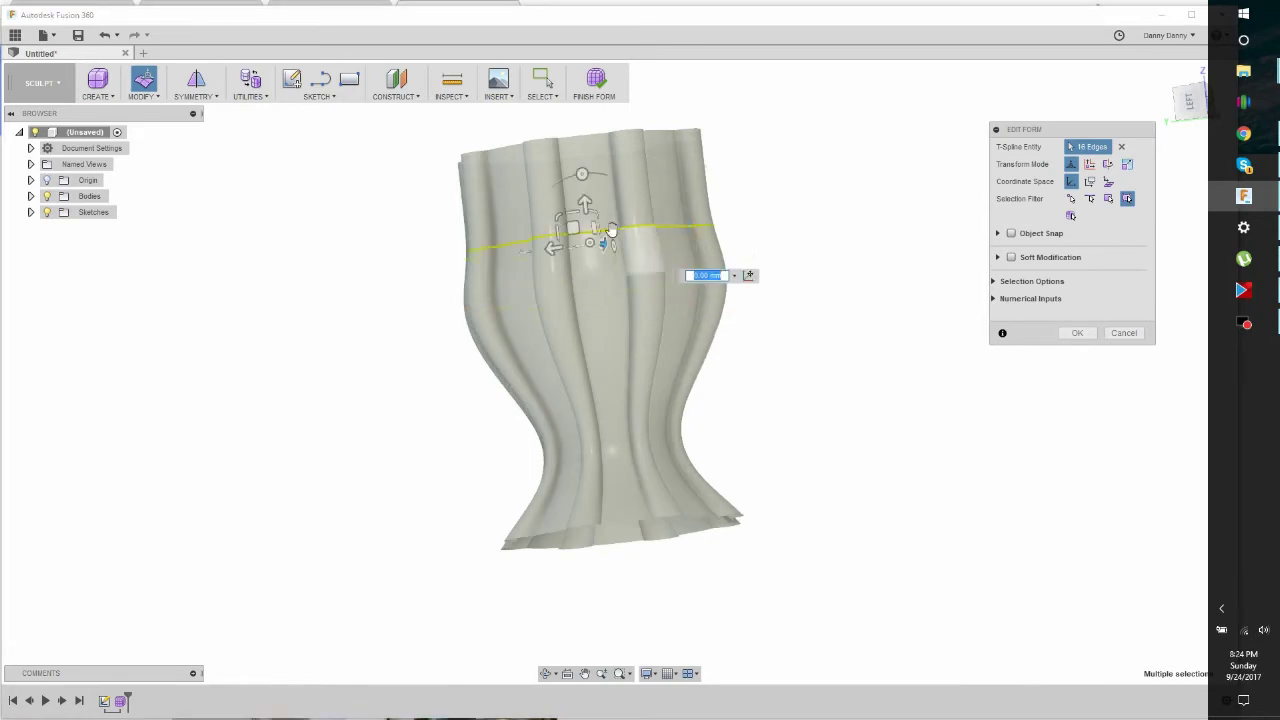
drag(590, 241, 585, 245)
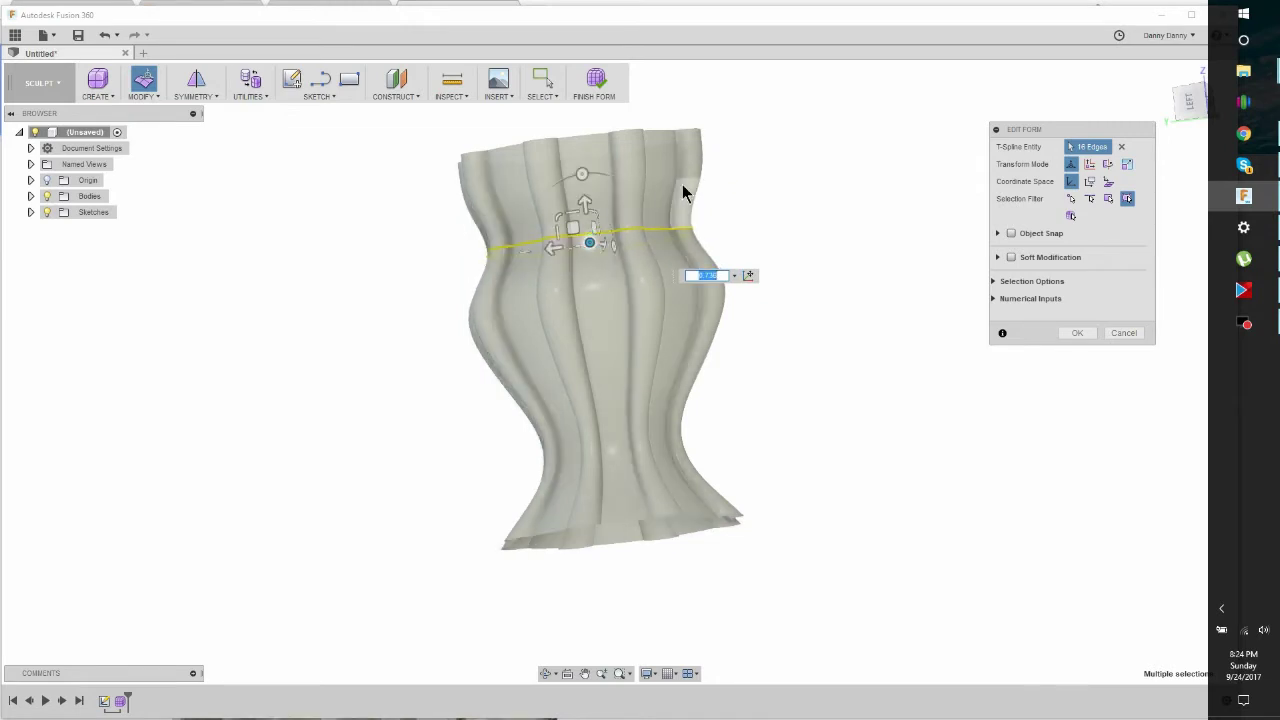
double_click(662, 186)
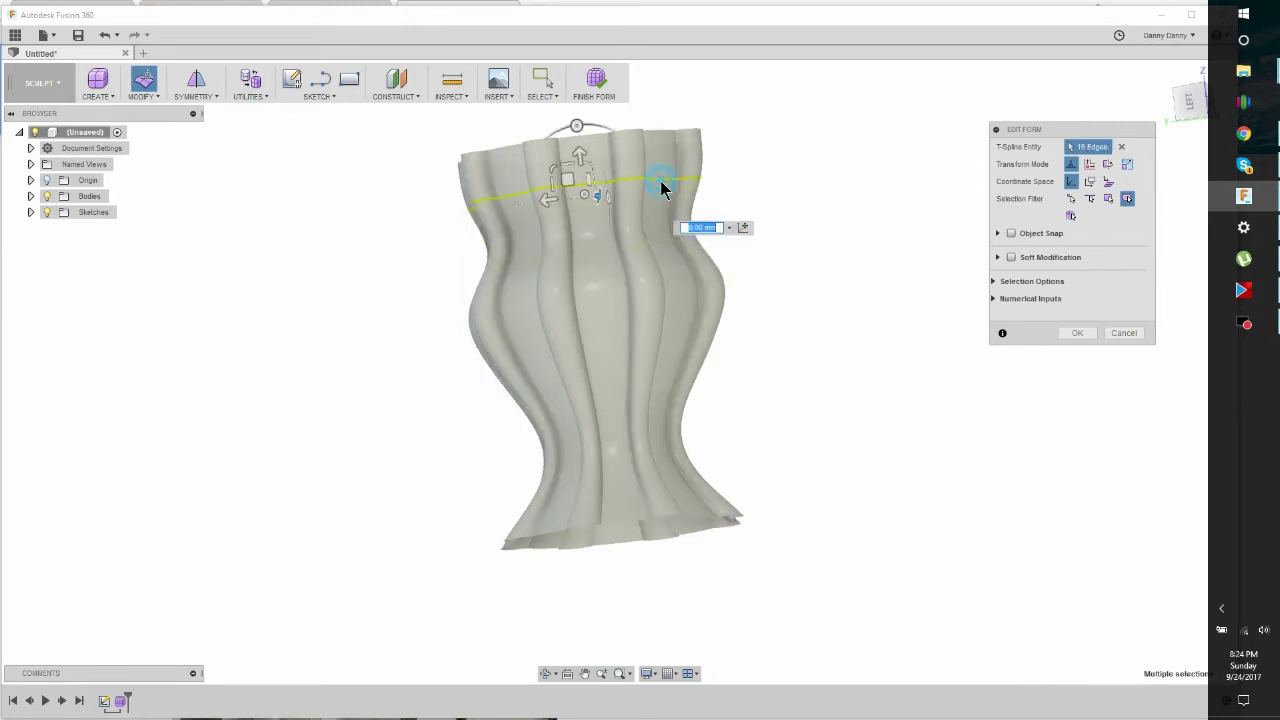
drag(590, 197, 574, 205)
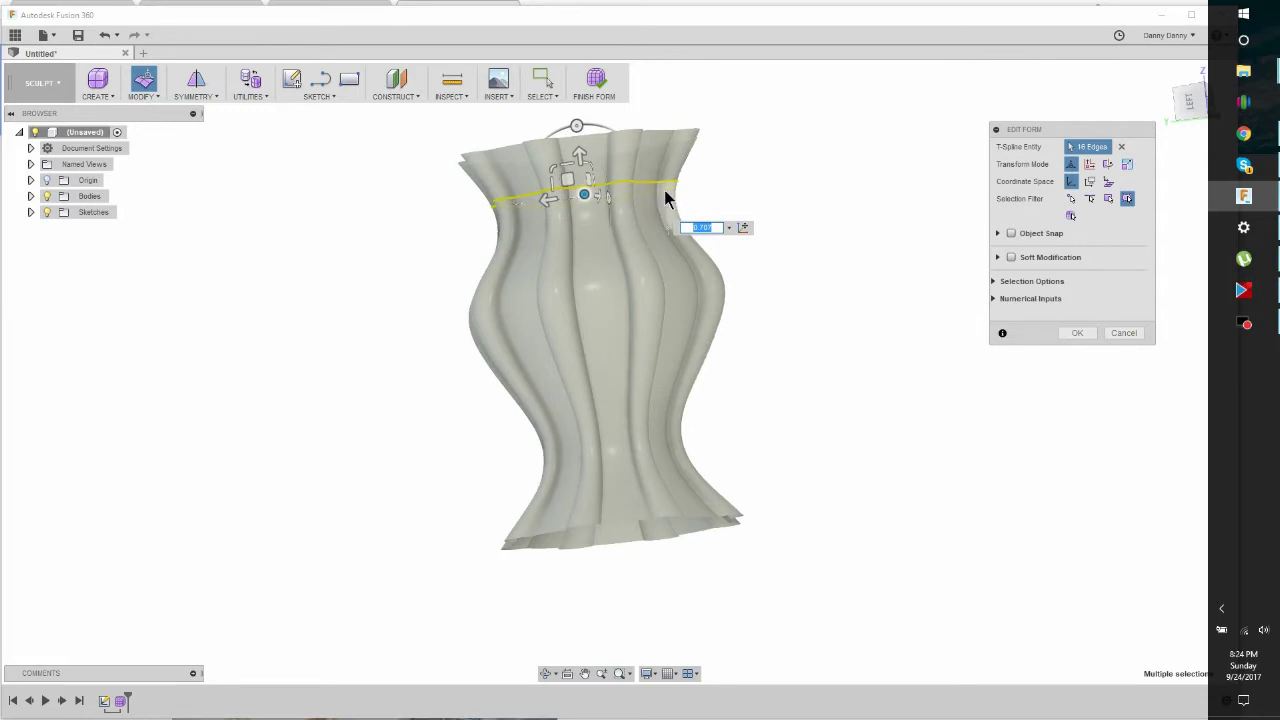
click(592, 284)
mouse_move(599, 282)
mouse_down()
mouse_move(654, 277)
mouse_move(606, 282)
mouse_up()
- Discard the single-edge bulge and reopen Edit Form with a full 16-edge ring selected
click(1124, 334)
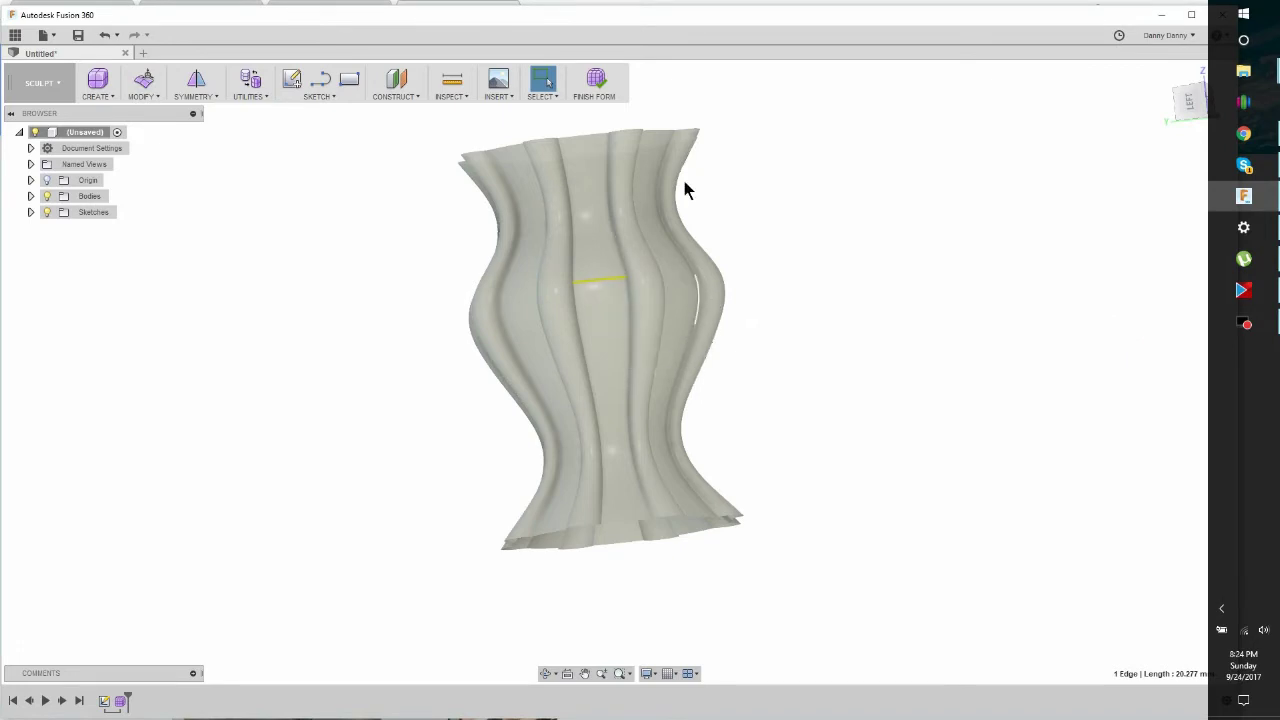
right_click(648, 191)
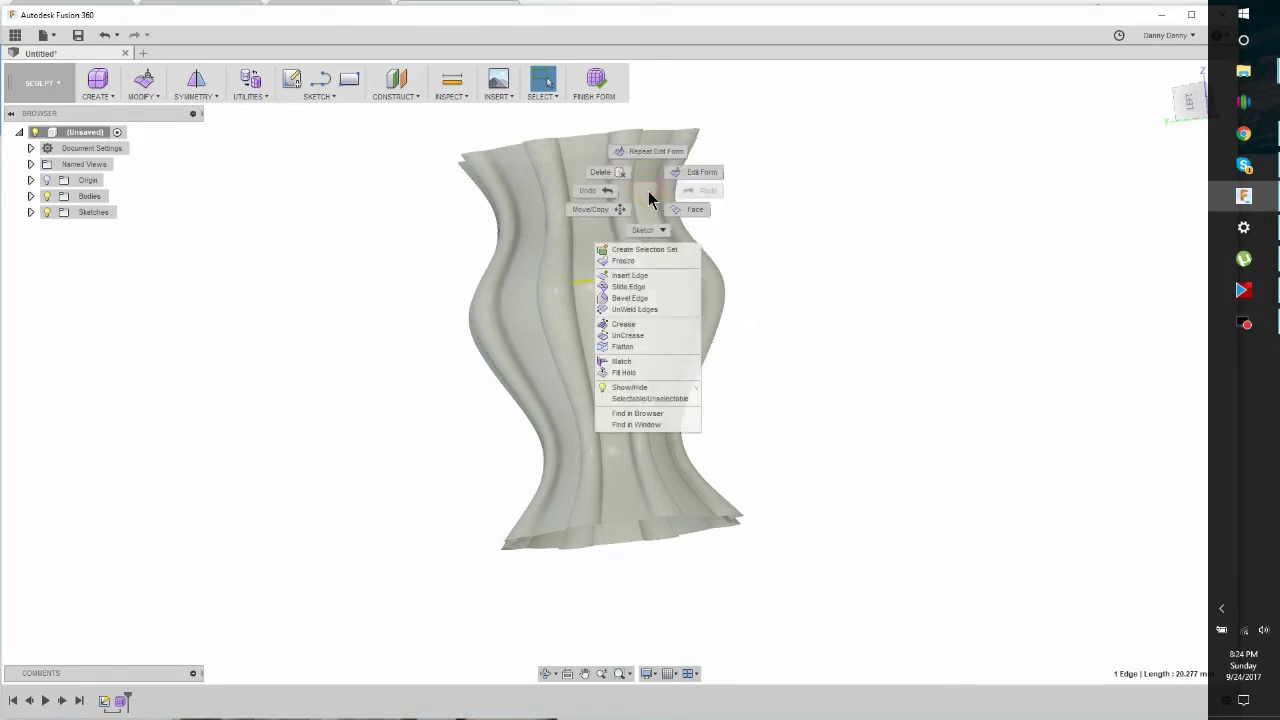
click(699, 171)
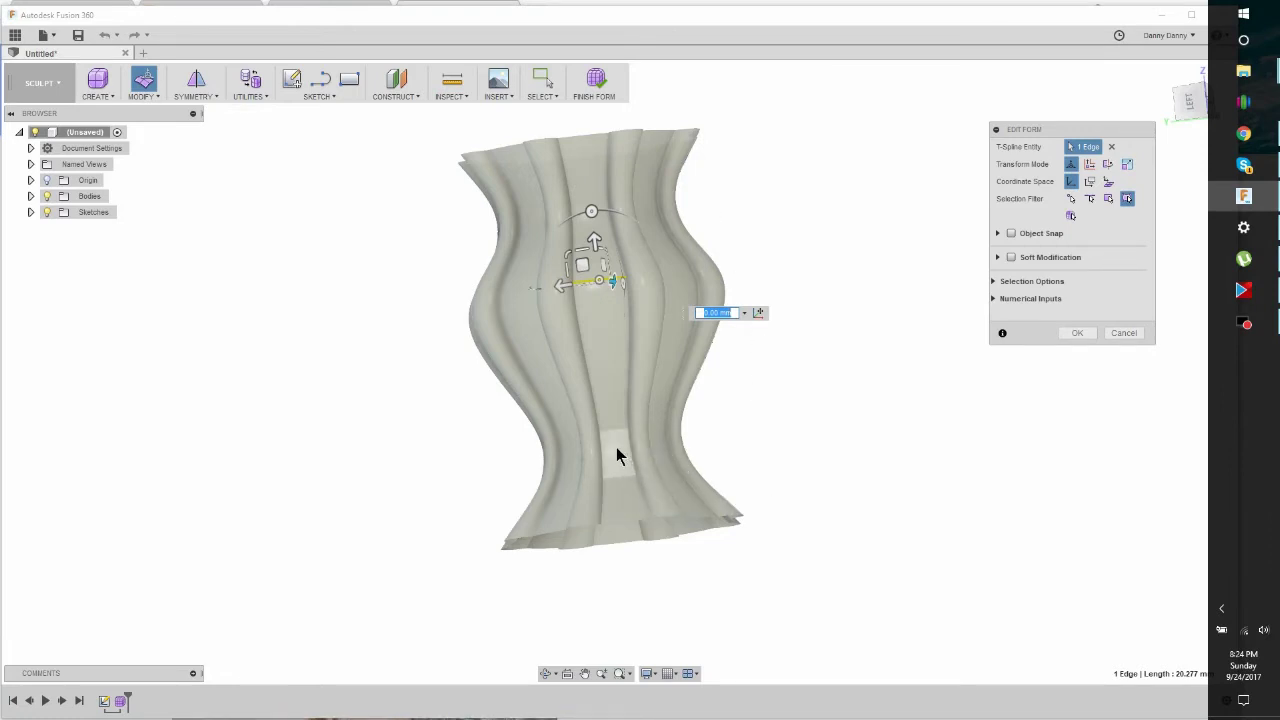
click(609, 381)
double_click(609, 381)
click(1188, 106)
- Rotate the selected edge ring 30 degrees to twist the vase's flutes
shift+middle_drag(620, 277, 571, 256)
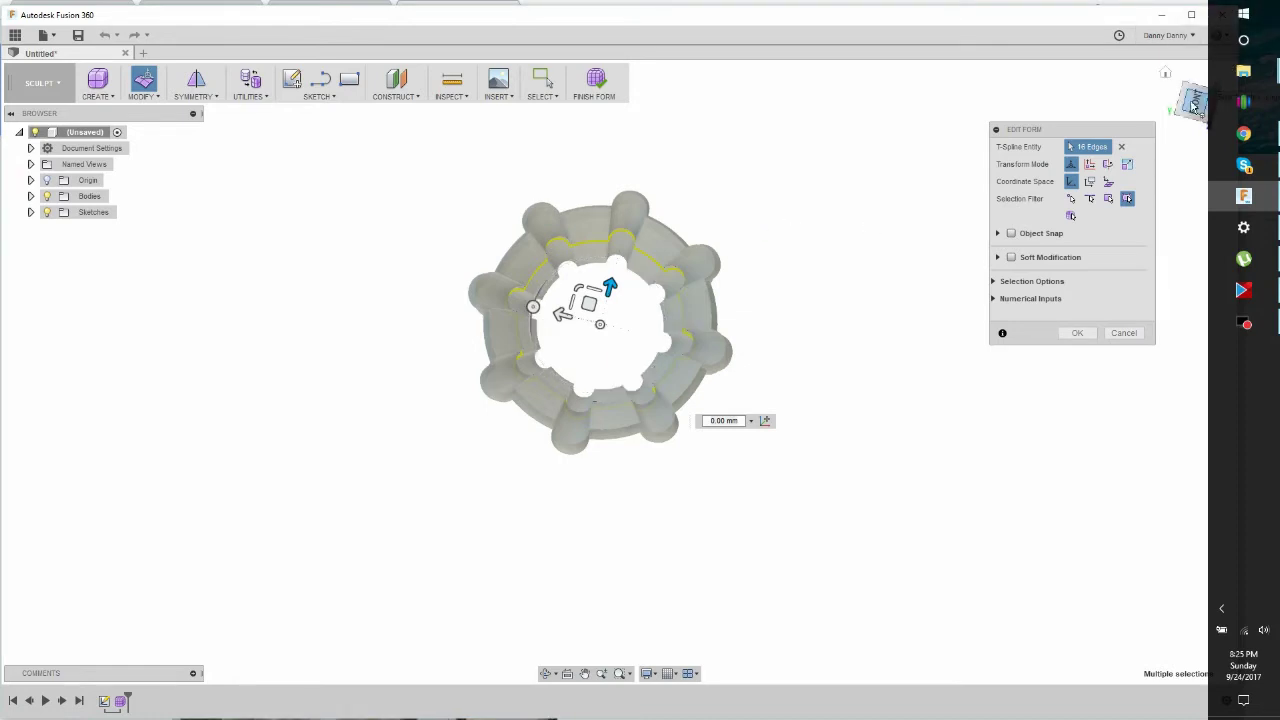
drag(1193, 107, 1186, 94)
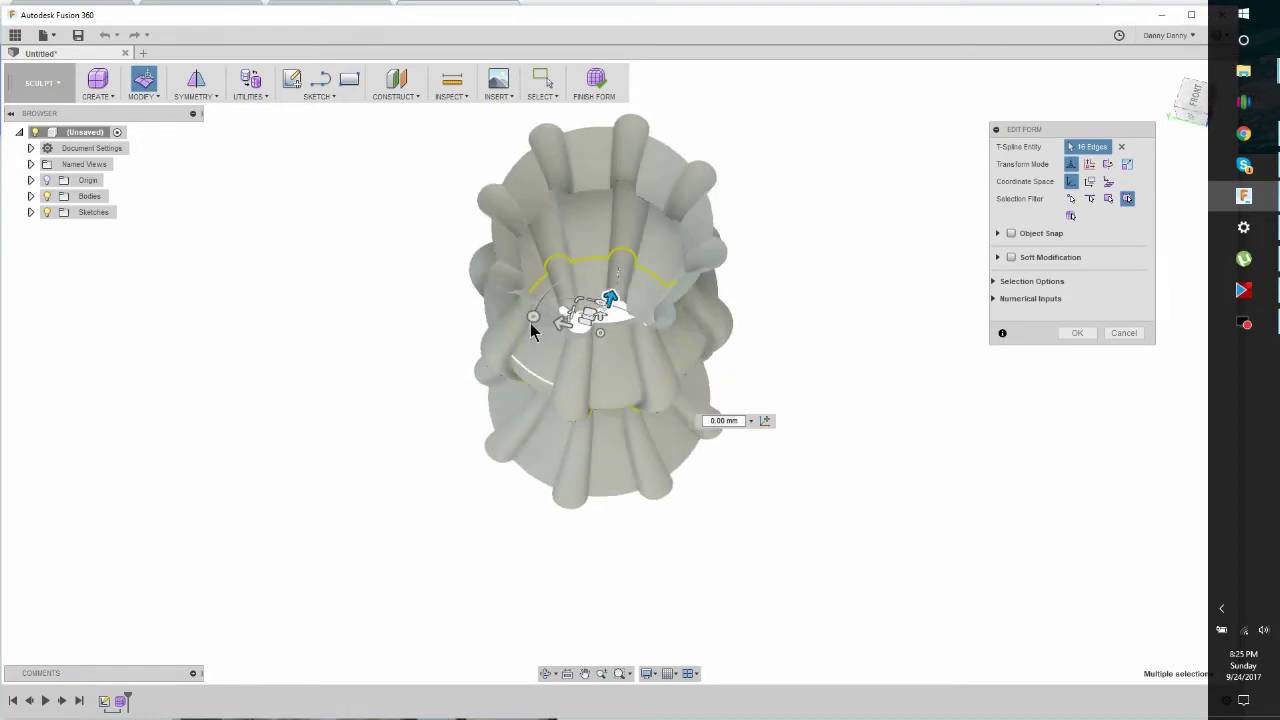
drag(533, 318, 532, 343)
click(1187, 109)
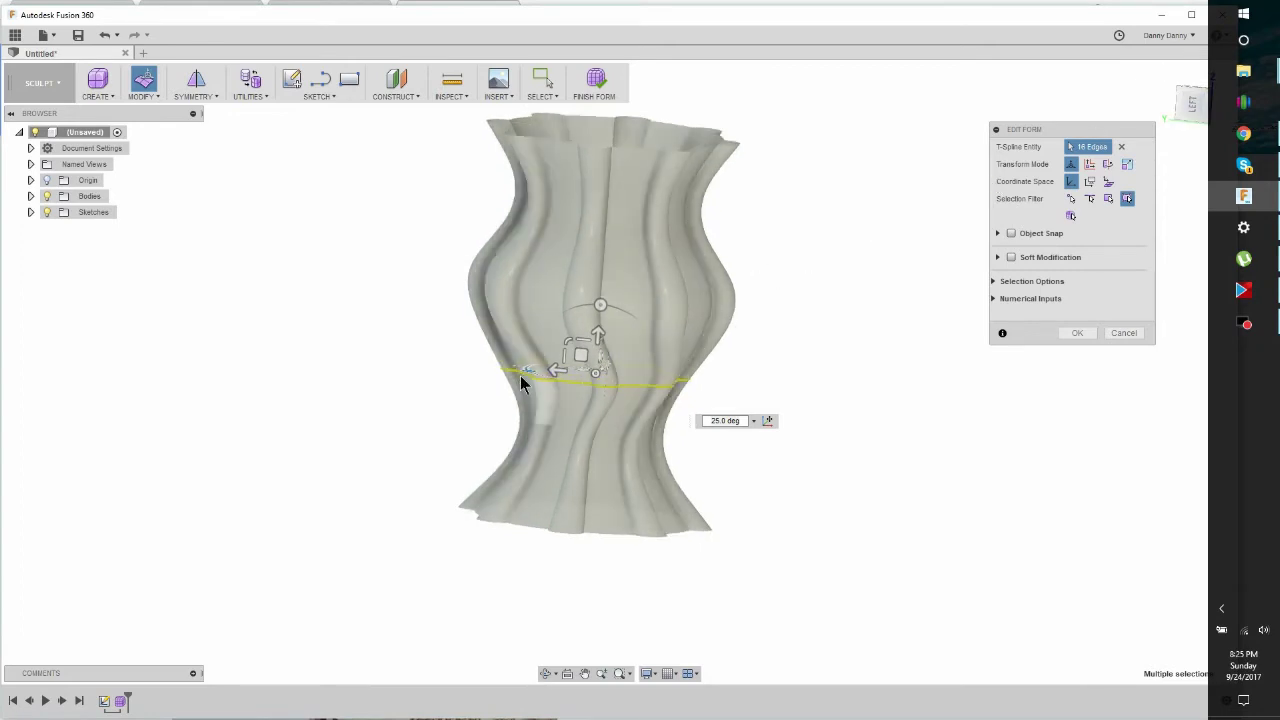
drag(525, 372, 528, 378)
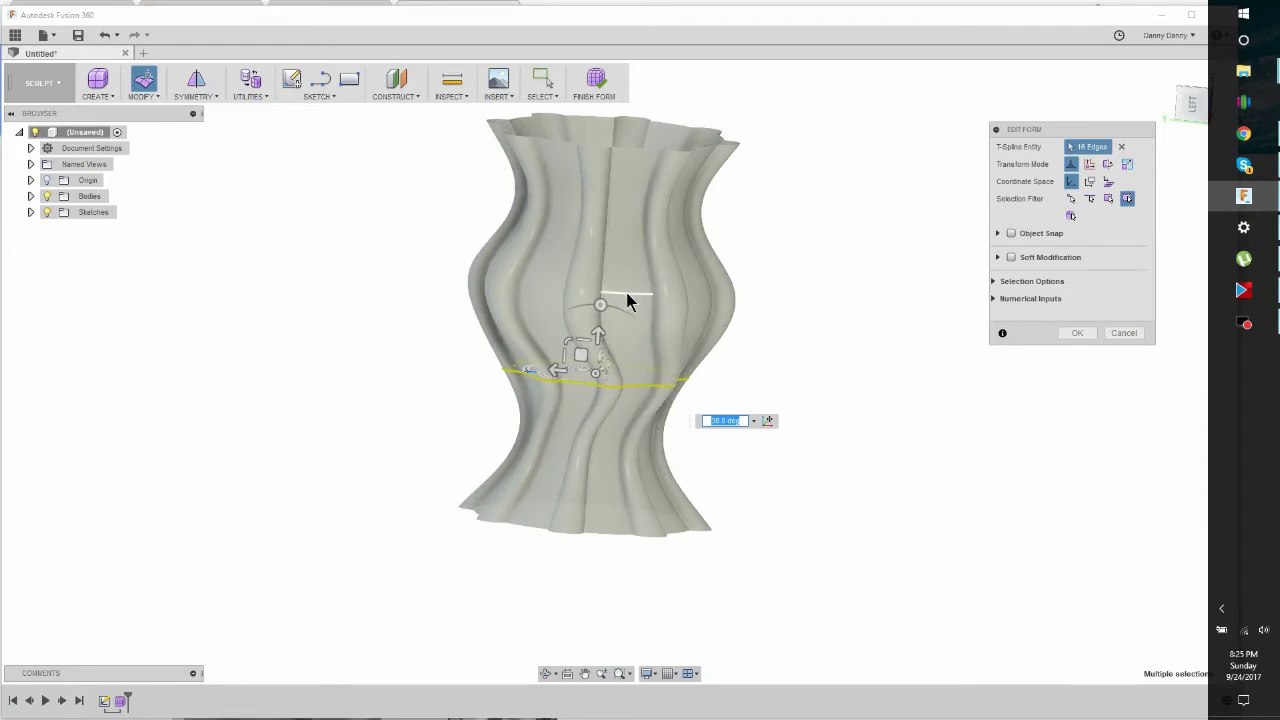
- Rotate an upper edge ring and the ring near the lower waist to extend the spiral
double_click(618, 241)
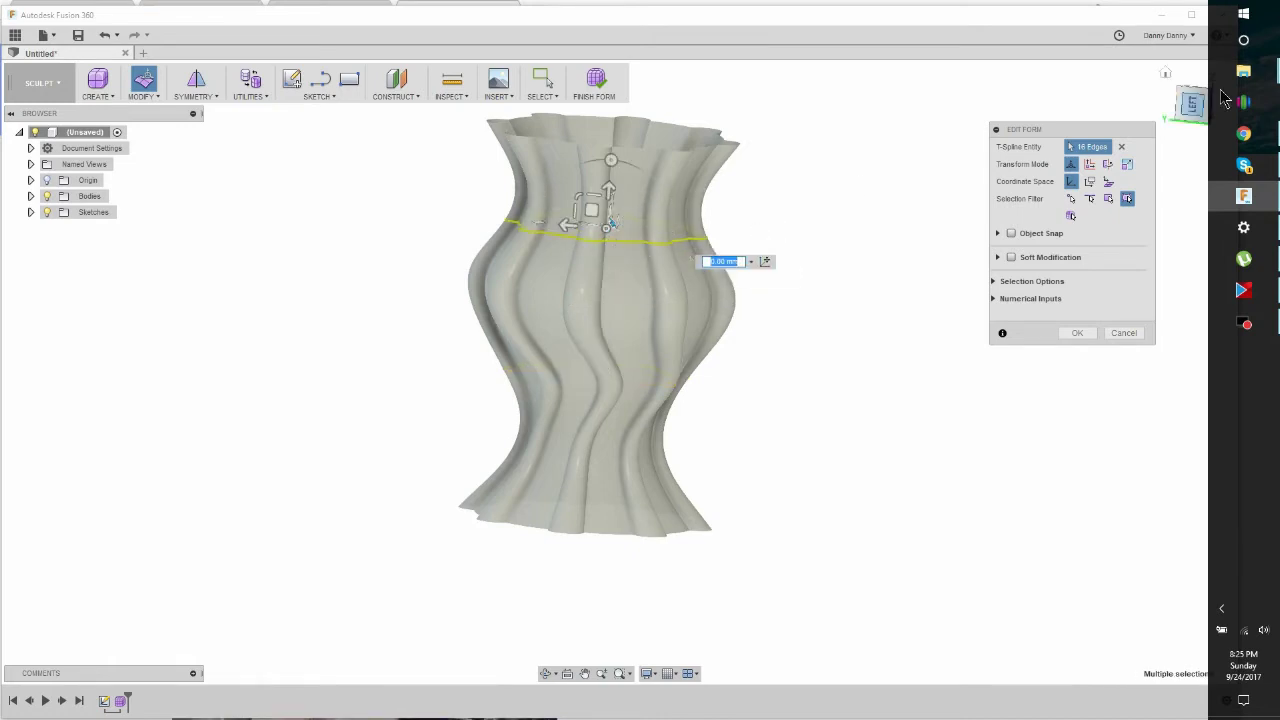
shift+middle_drag(600, 340, 622, 368)
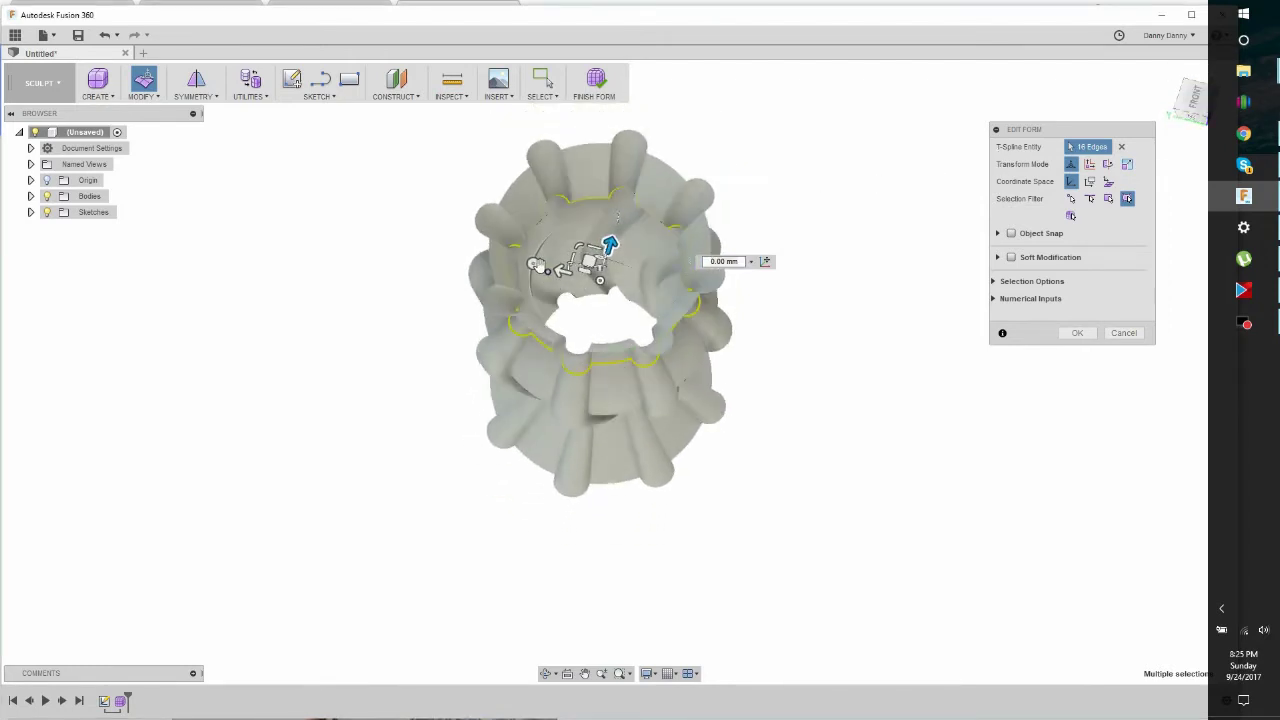
click(1192, 100)
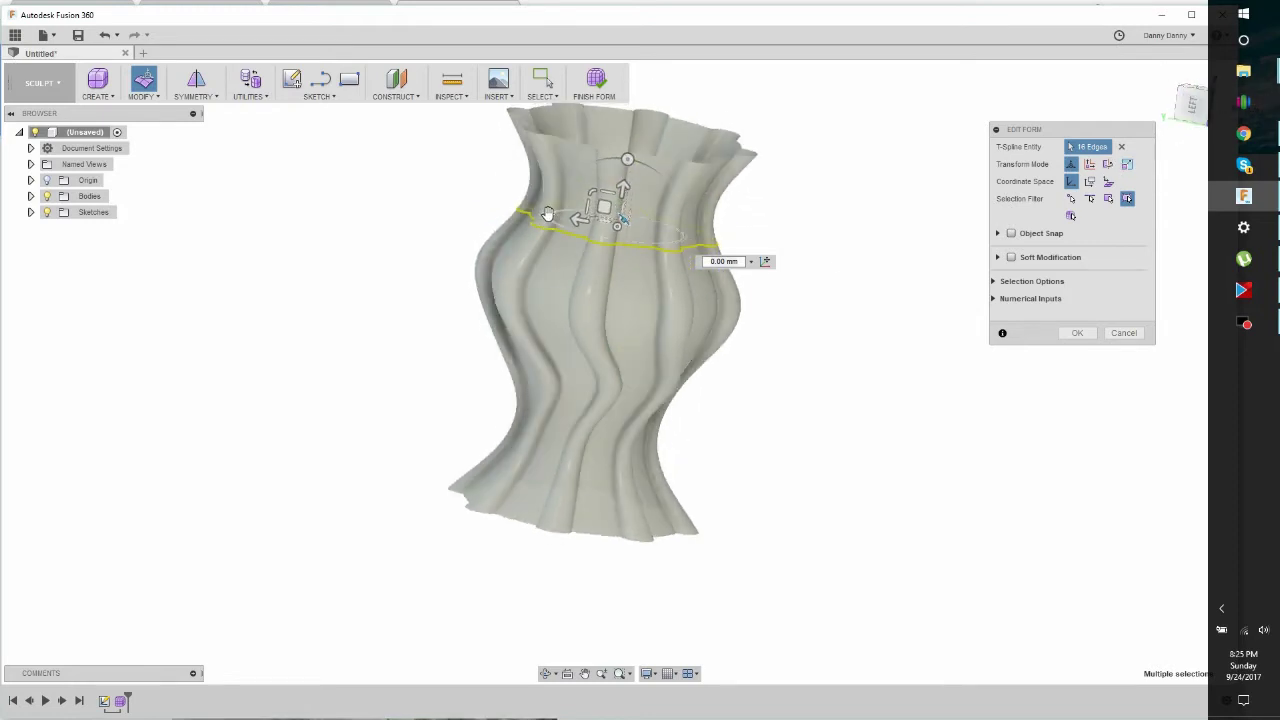
drag(548, 213, 581, 232)
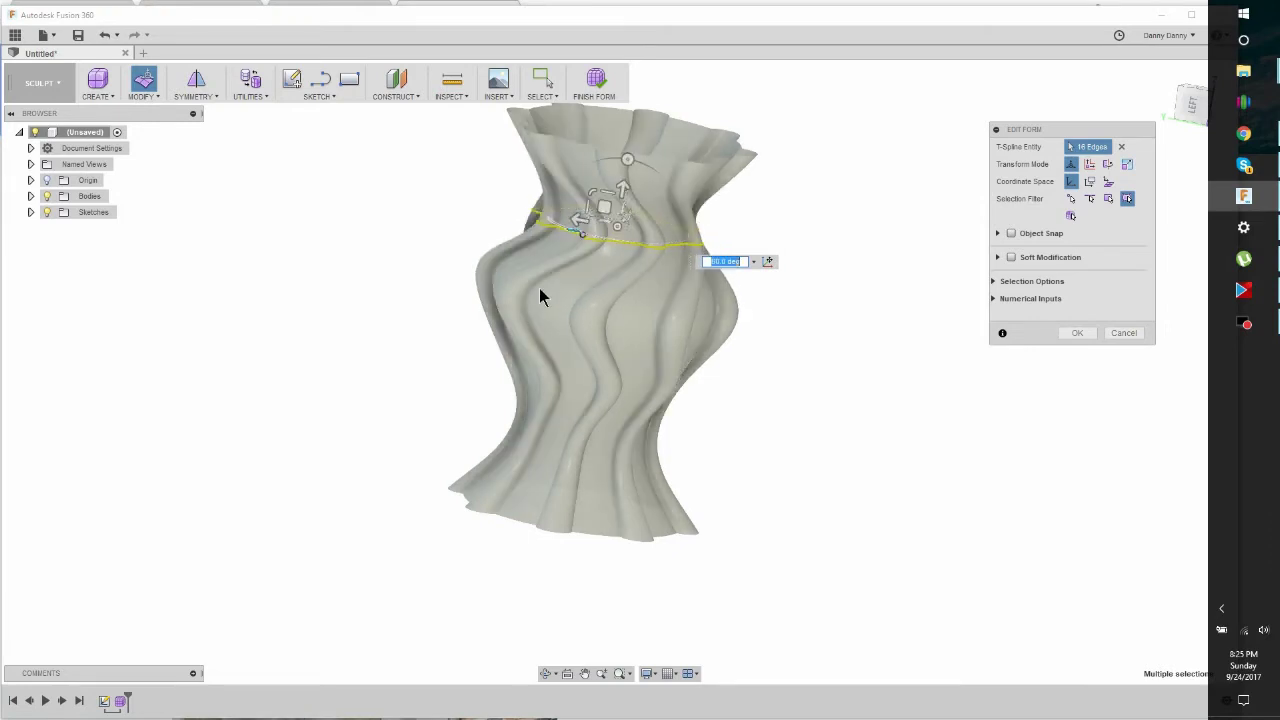
double_click(557, 423)
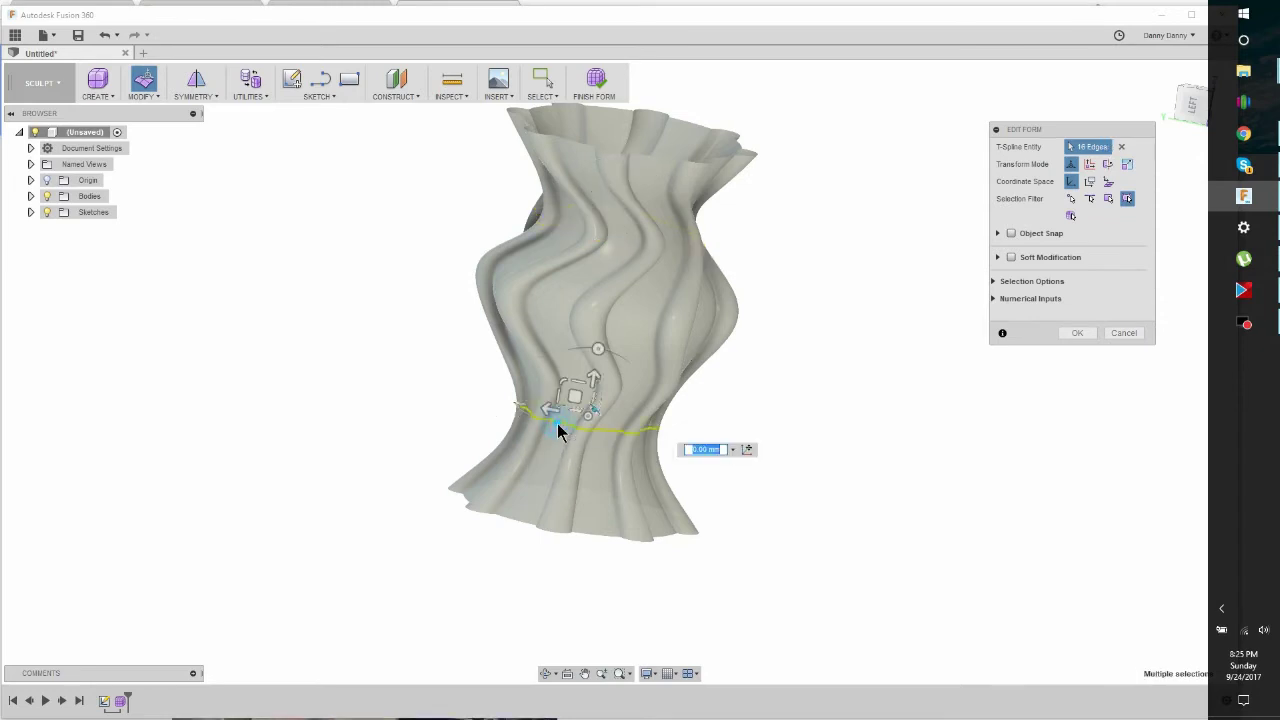
drag(519, 404, 511, 418)
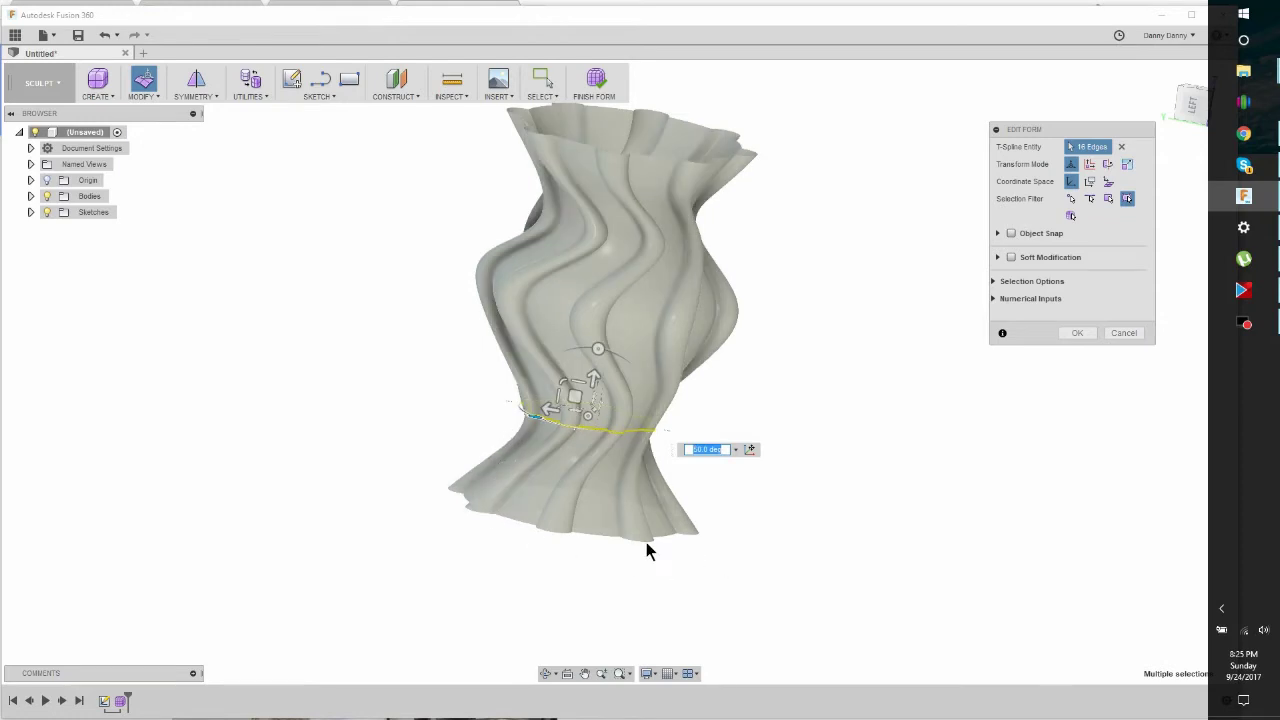
- Scale the base edge ring outward, then cancel Edit Form to discard the change
click(870, 433)
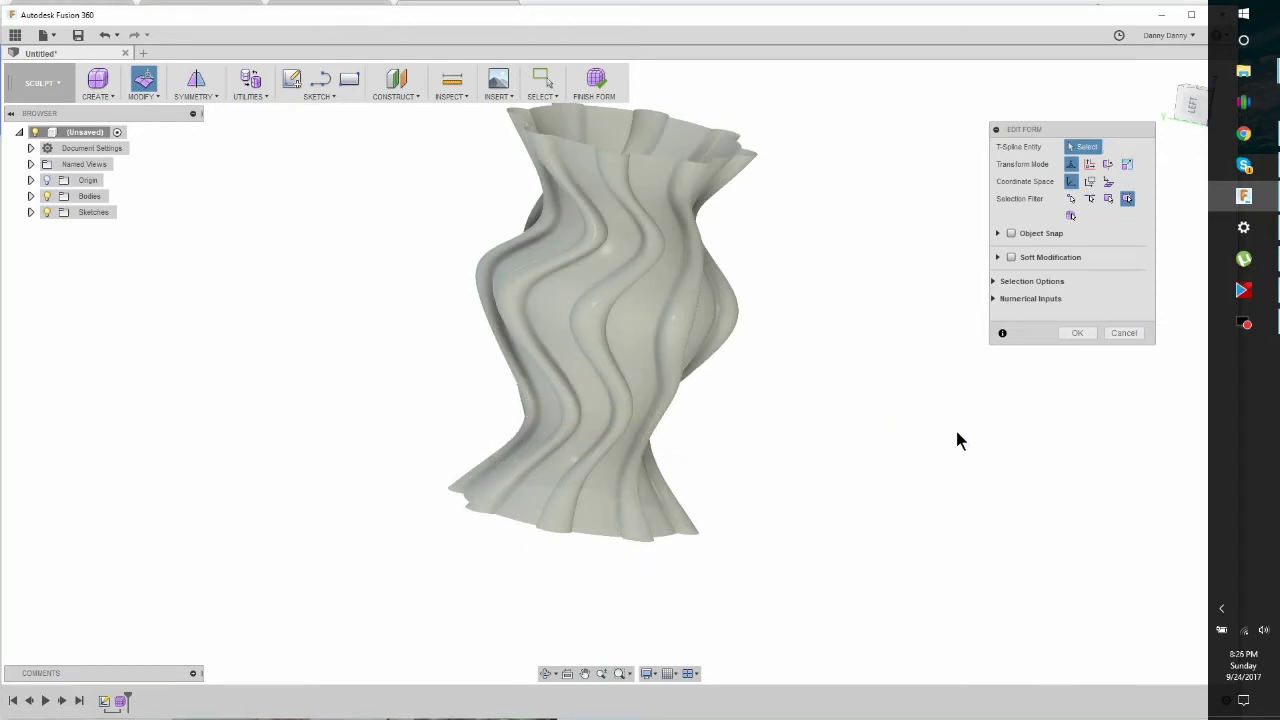
shift+middle_drag(619, 372, 619, 372)
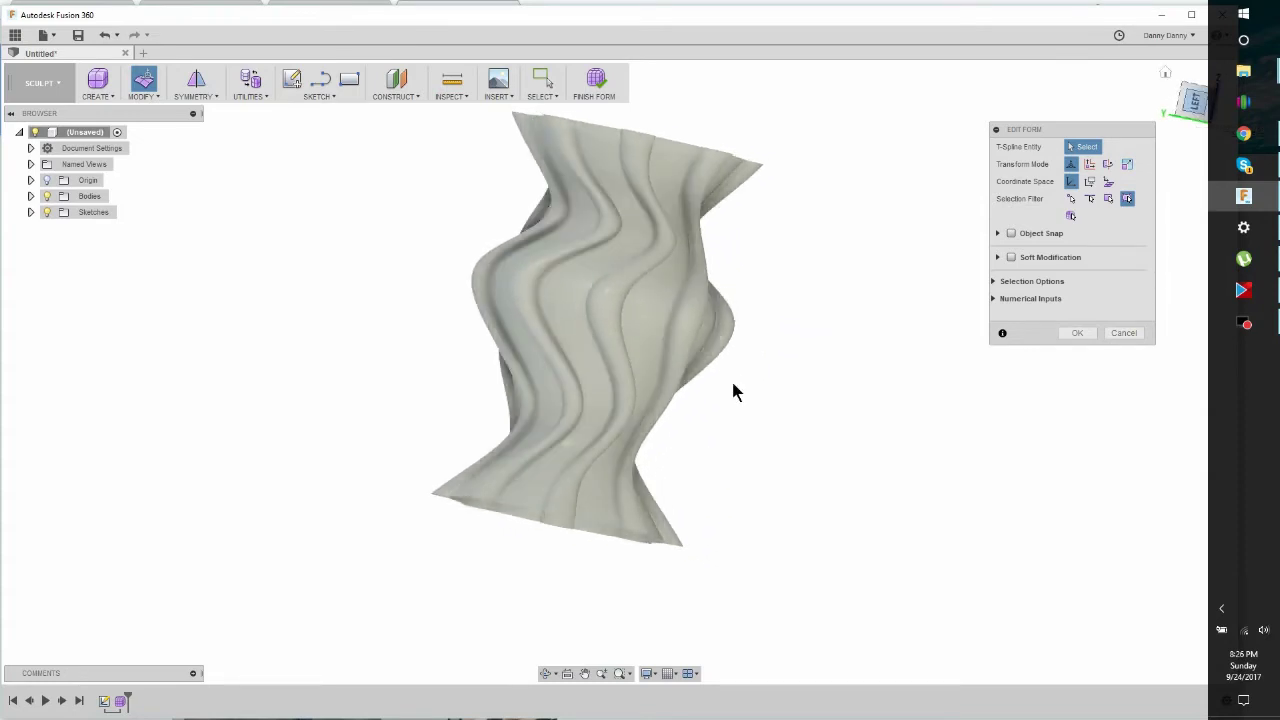
click(591, 522)
double_click(591, 521)
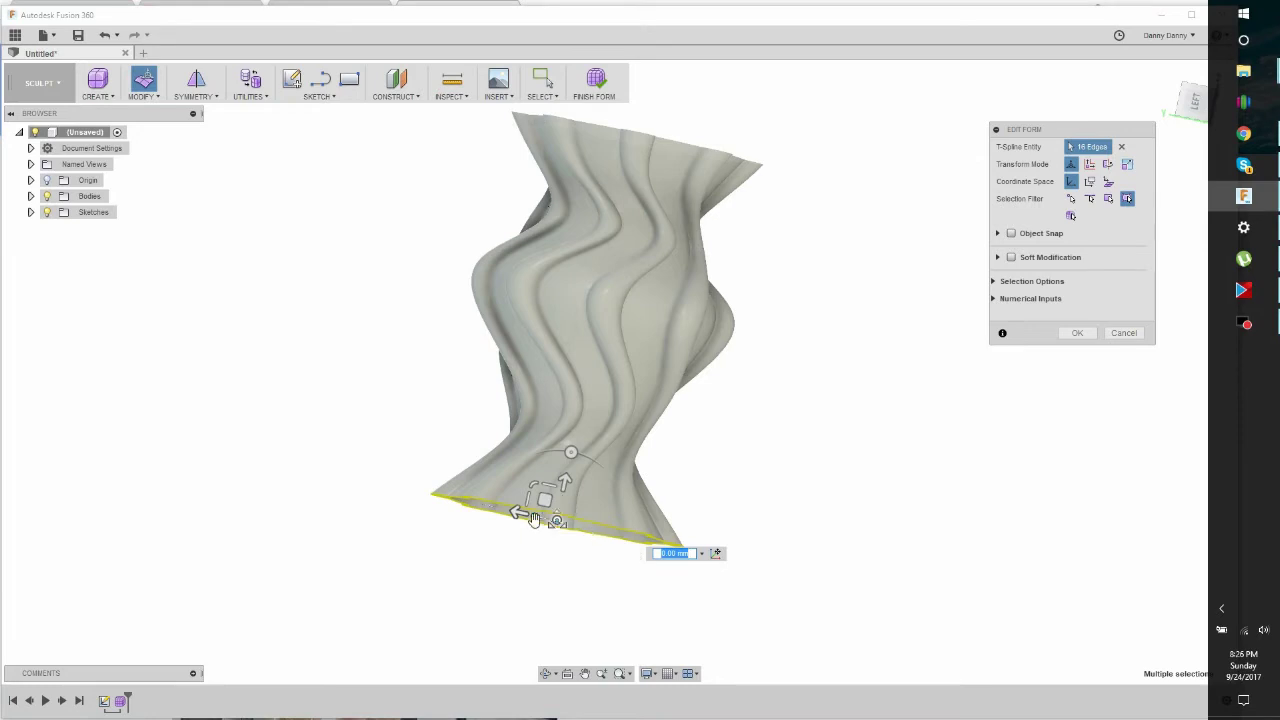
drag(556, 521, 557, 521)
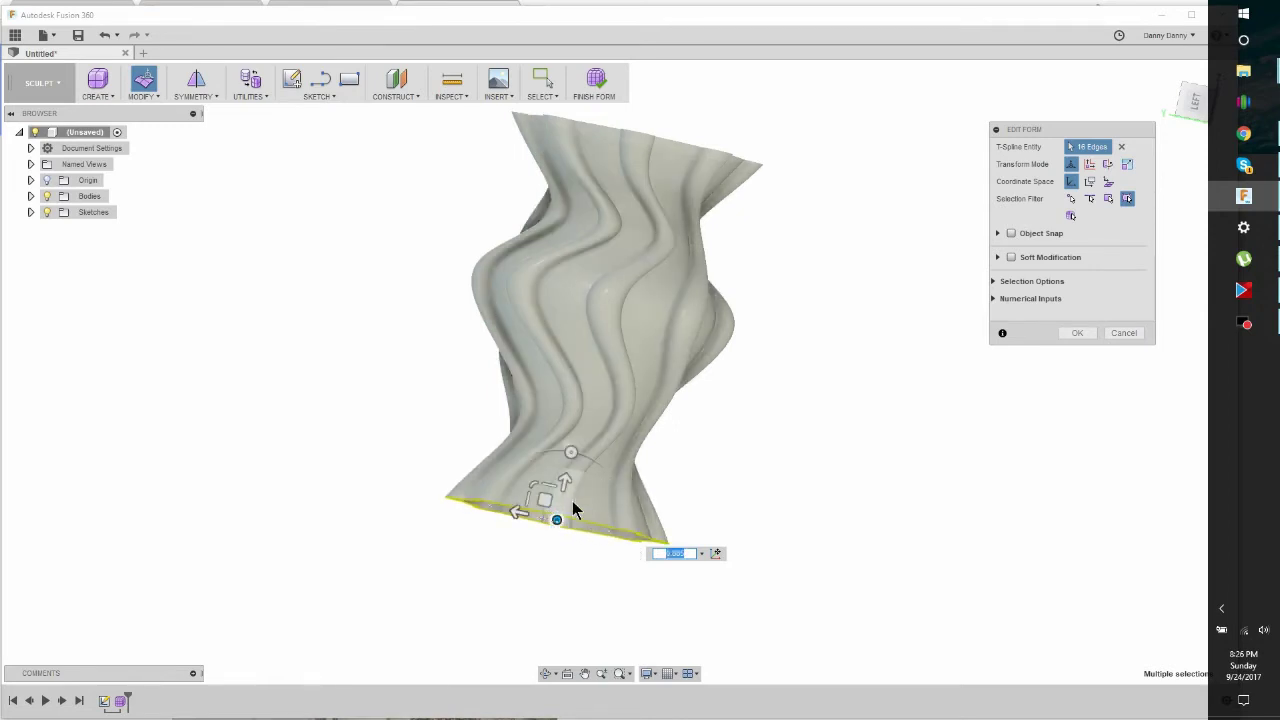
click(1121, 333)
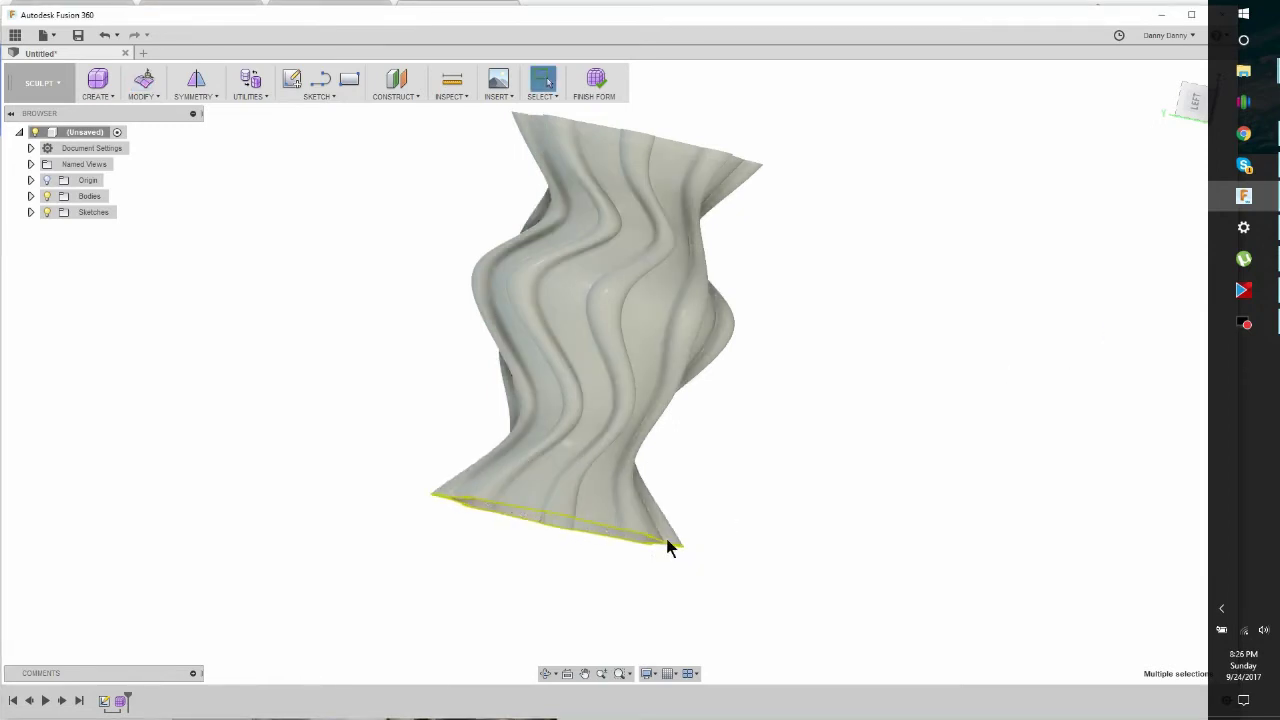
- Insert a new edge ring just above the vase's base, at location 0.328
click(213, 97)
click(158, 98)
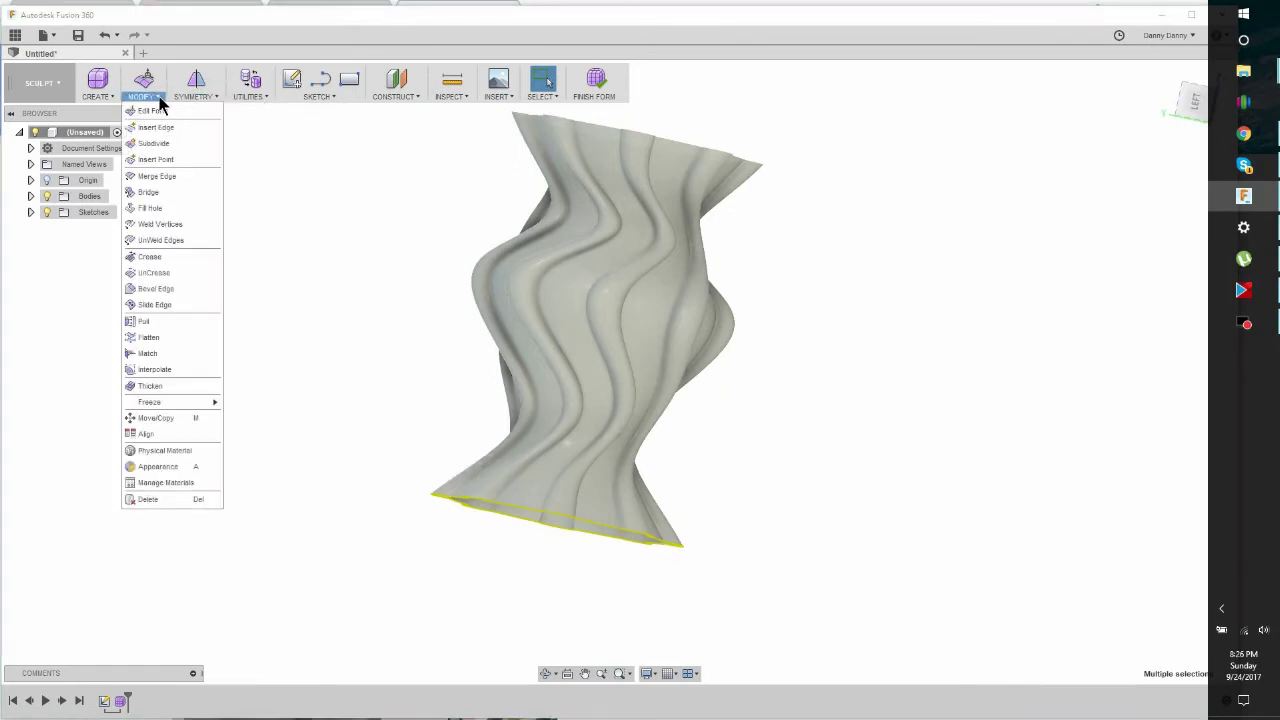
click(151, 129)
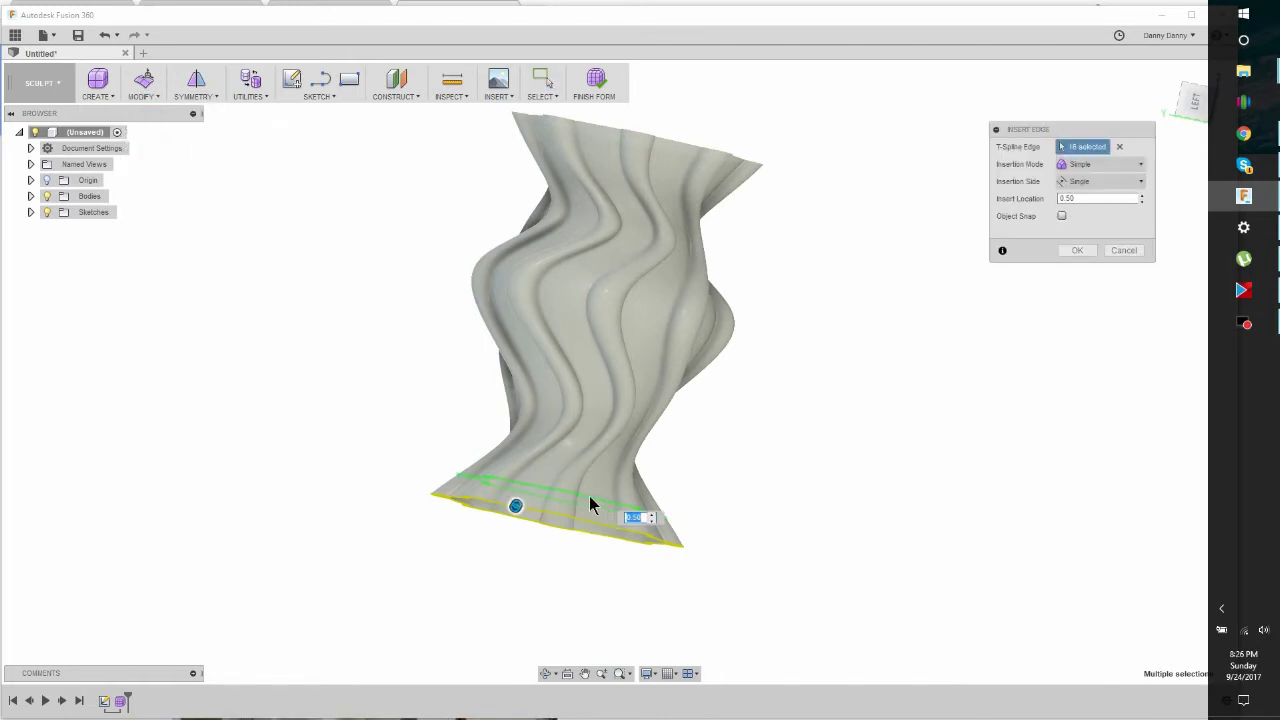
scroll(547, 486, up, 3)
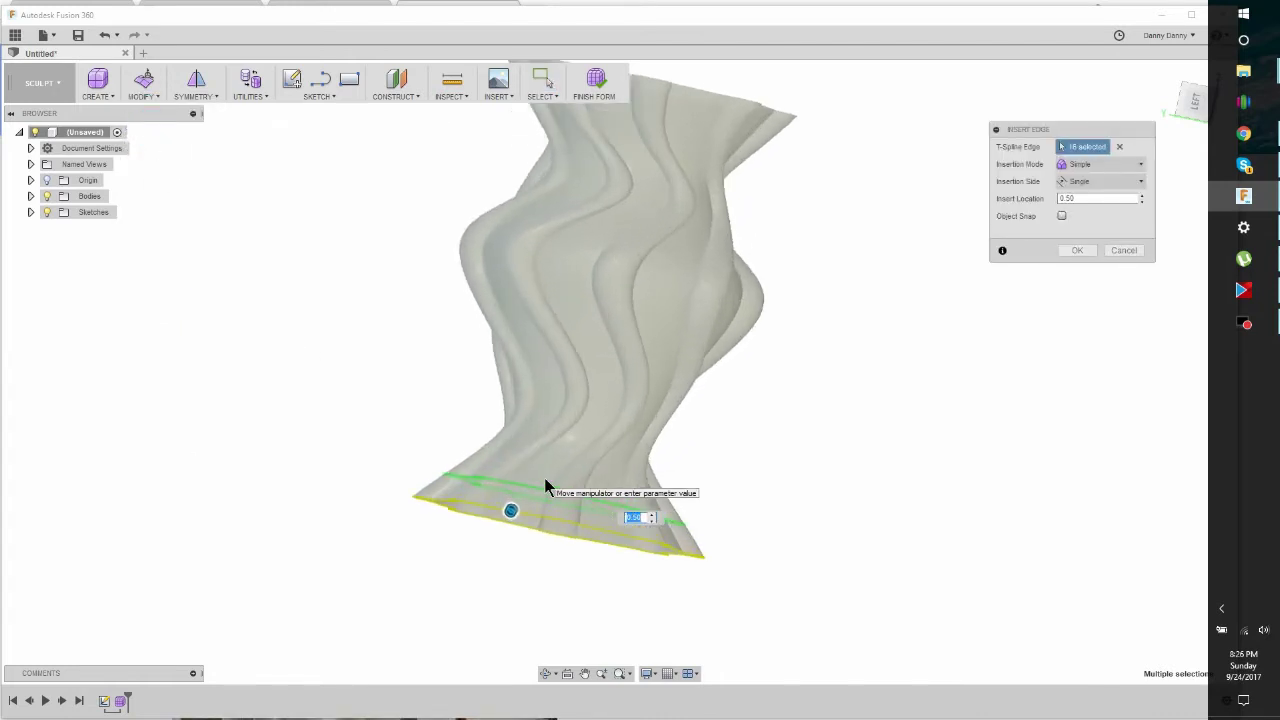
shift+middle_drag(545, 482, 619, 372)
click(1192, 102)
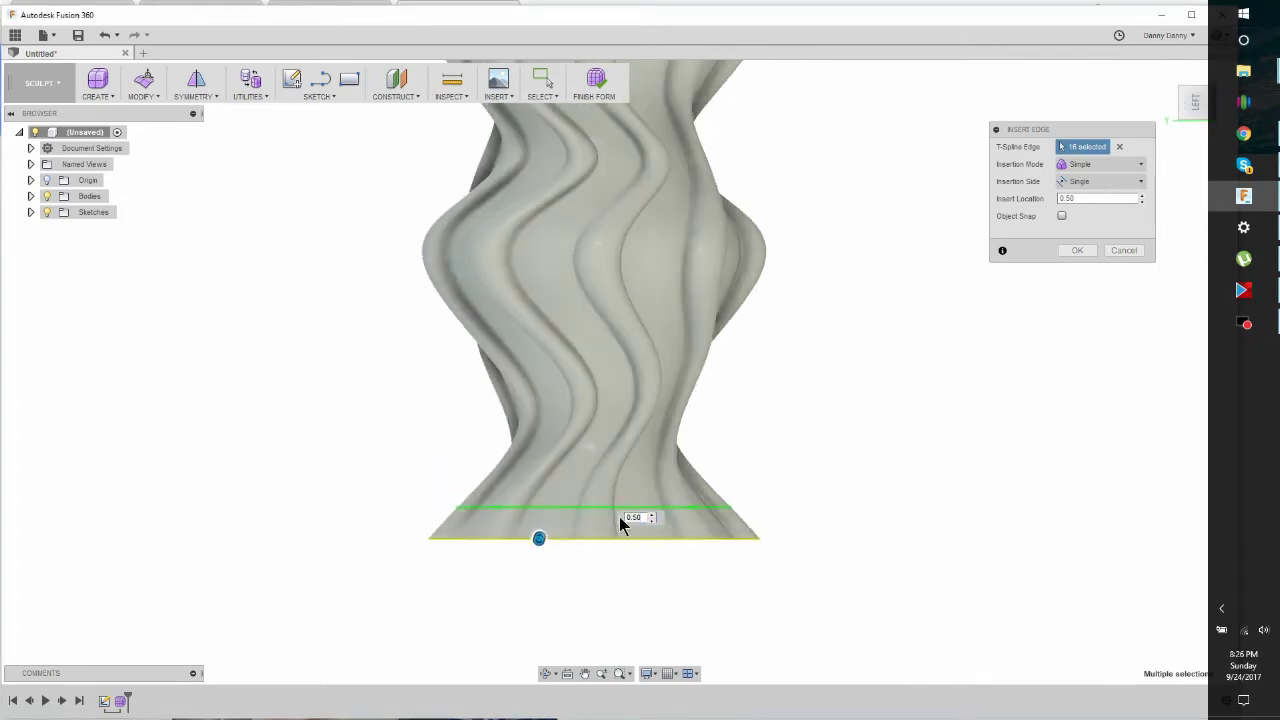
drag(538, 540, 537, 554)
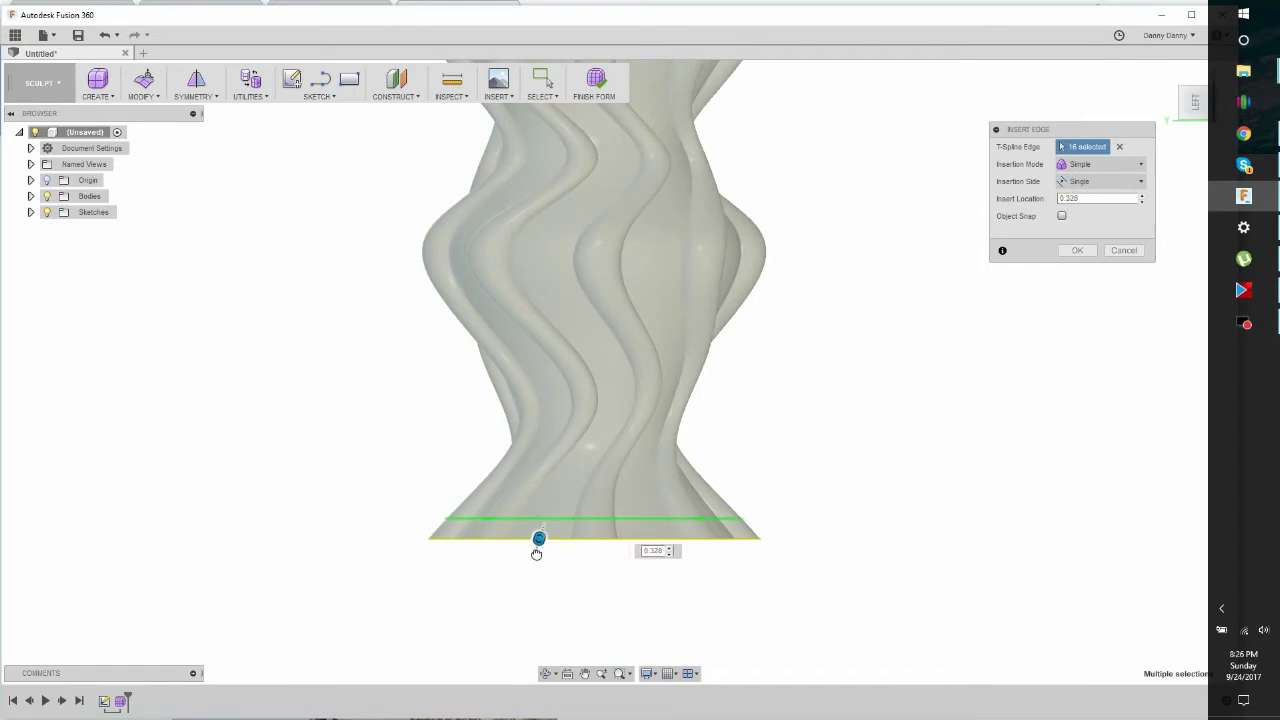
click(1077, 252)
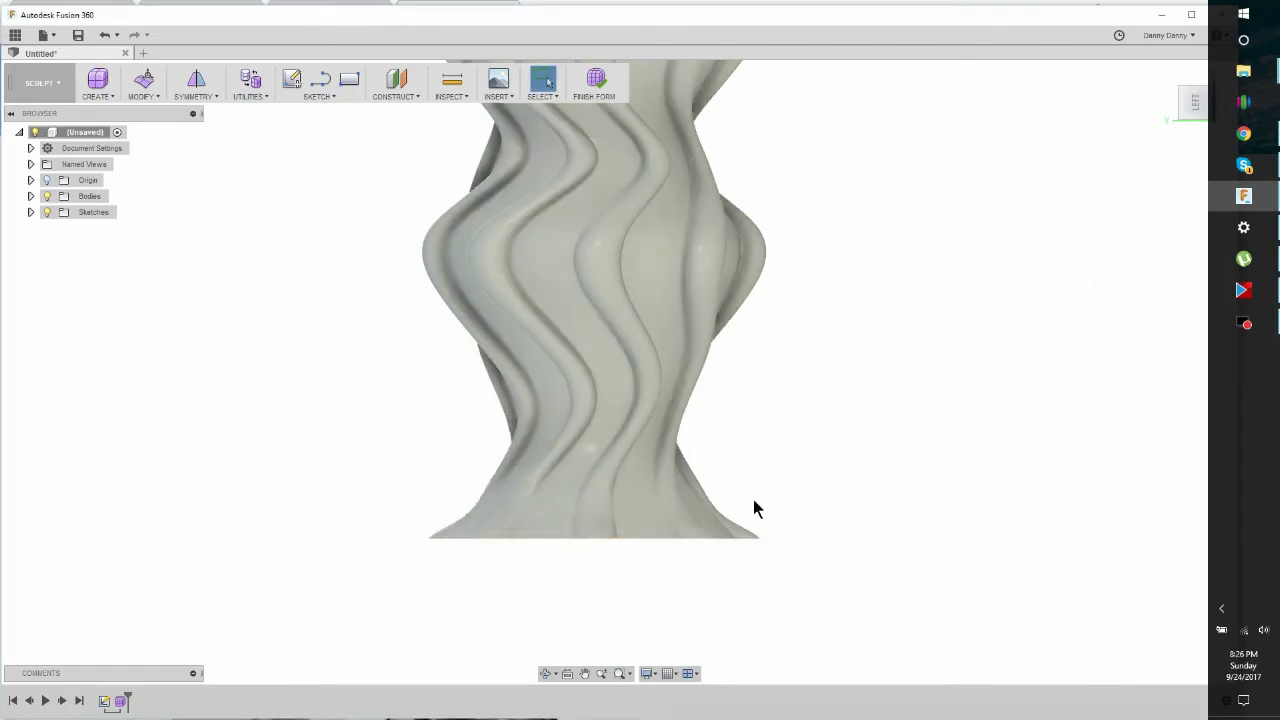
- Scale the new edge ring near the base inward to 0.719, pinching the vase above its foot
double_click(645, 521)
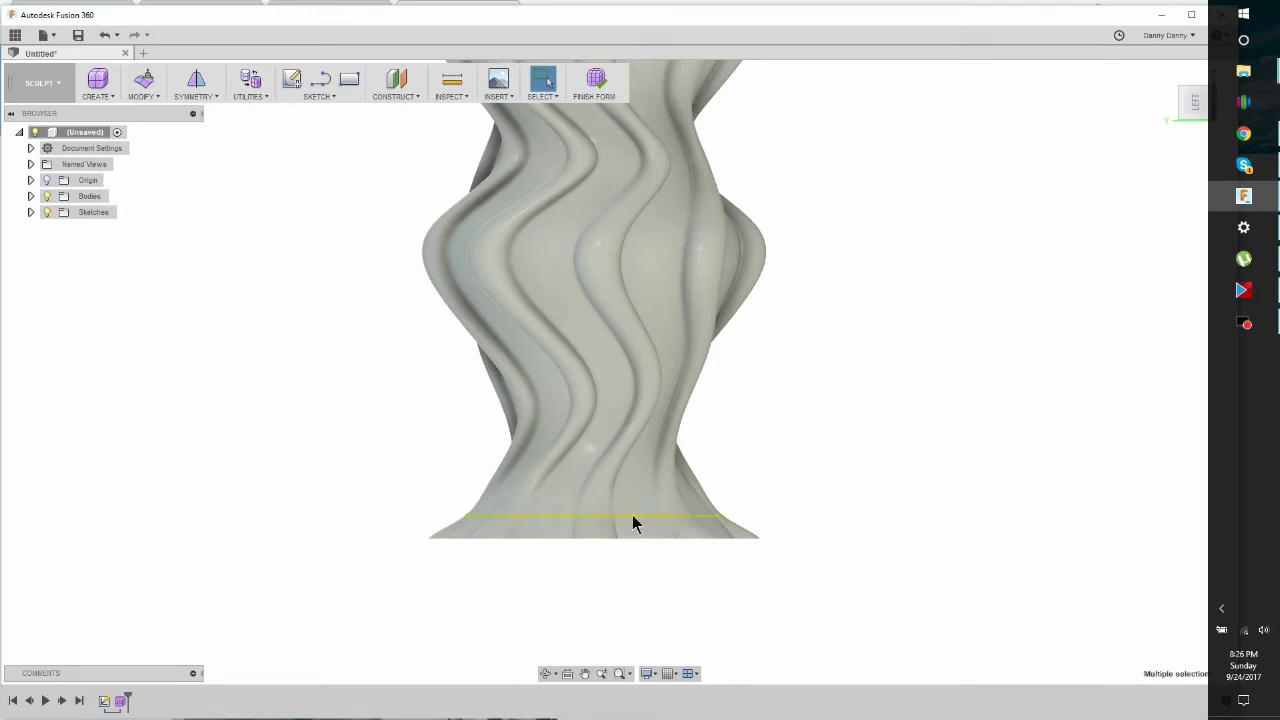
right_click(634, 520)
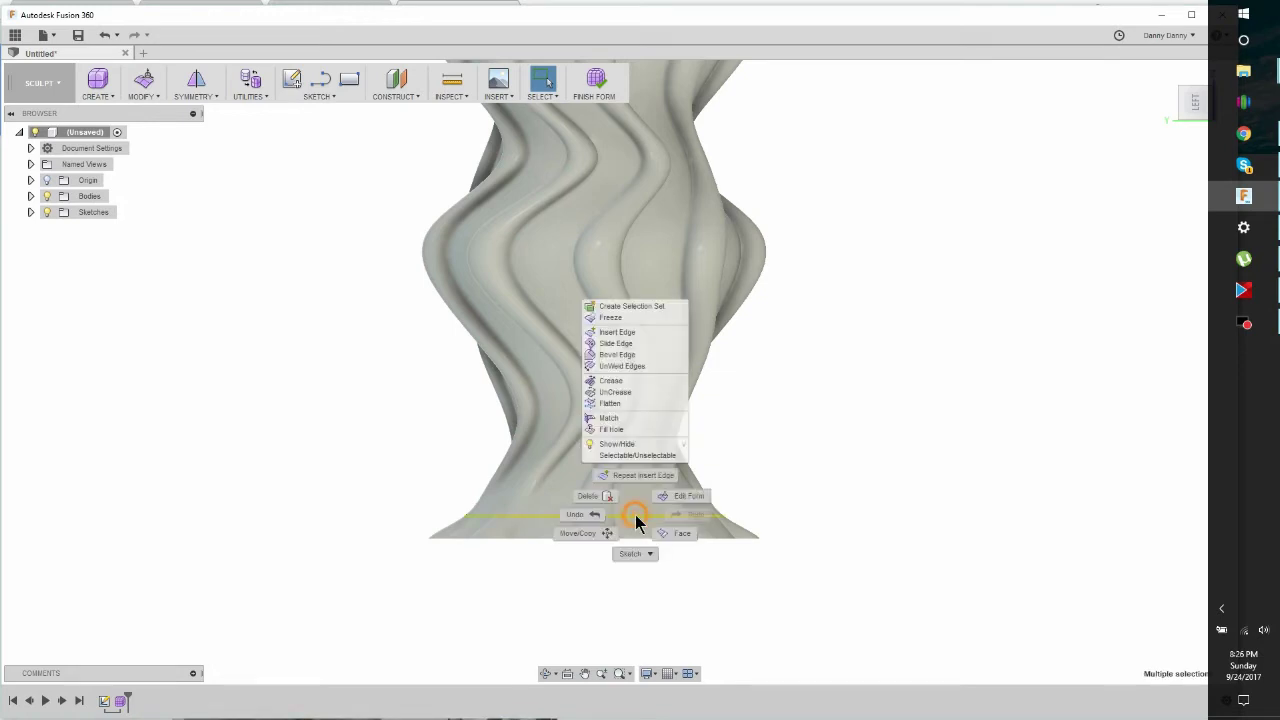
click(689, 494)
drag(594, 517, 616, 506)
click(1077, 334)
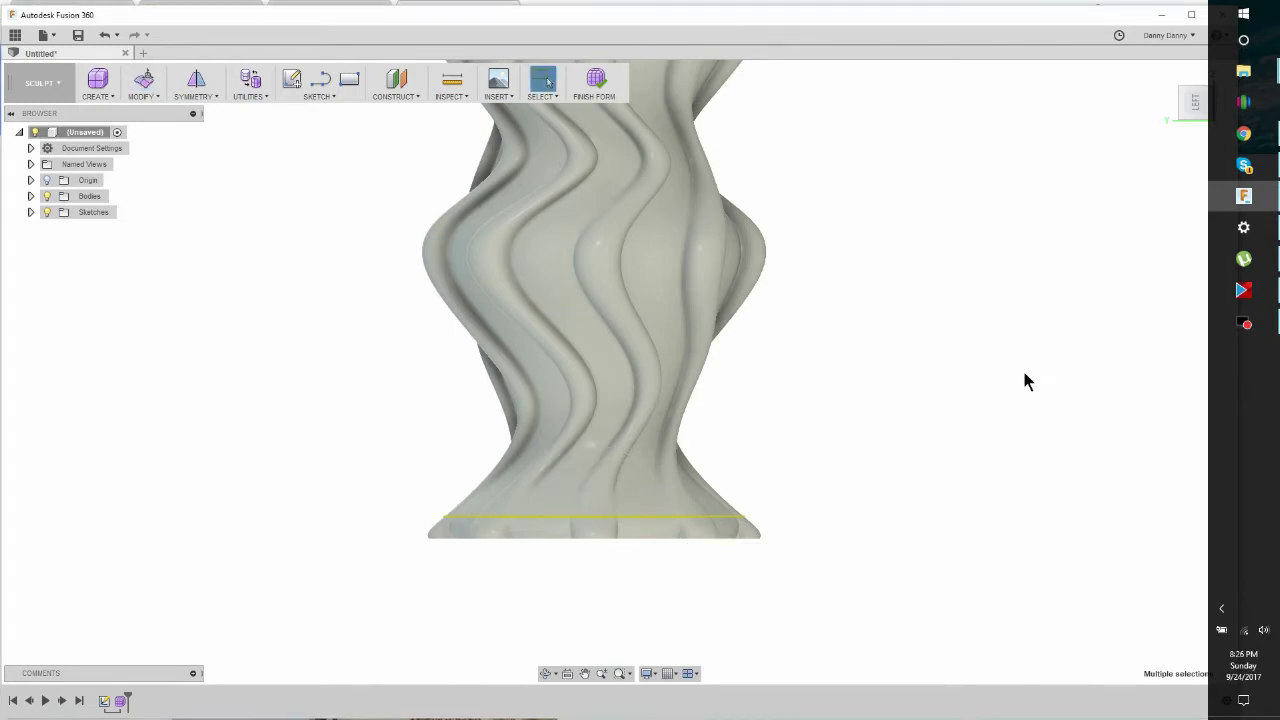
scroll(986, 410, down, 3)
scroll(955, 178, up, 3)
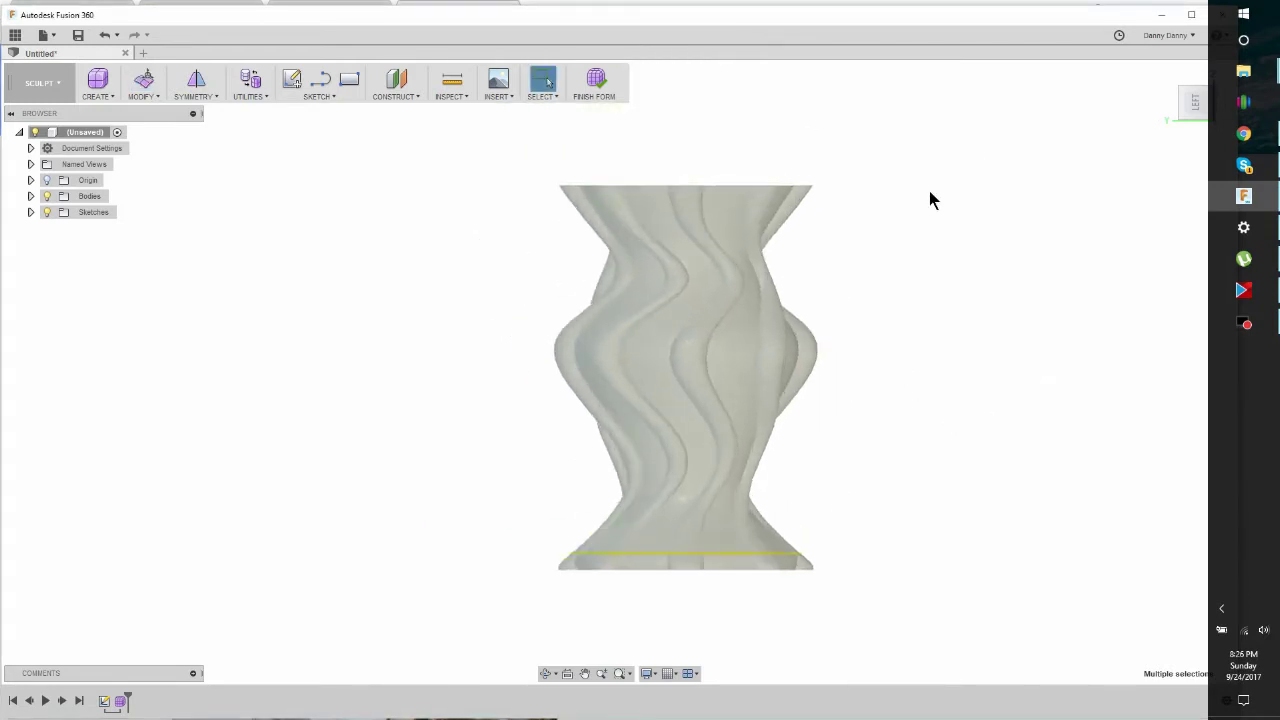
mouse_move(1185, 105)
mouse_down()
mouse_move(1195, 80)
mouse_move(1189, 100)
mouse_move(1194, 82)
mouse_move(1190, 98)
mouse_move(1105, 68)
mouse_up()
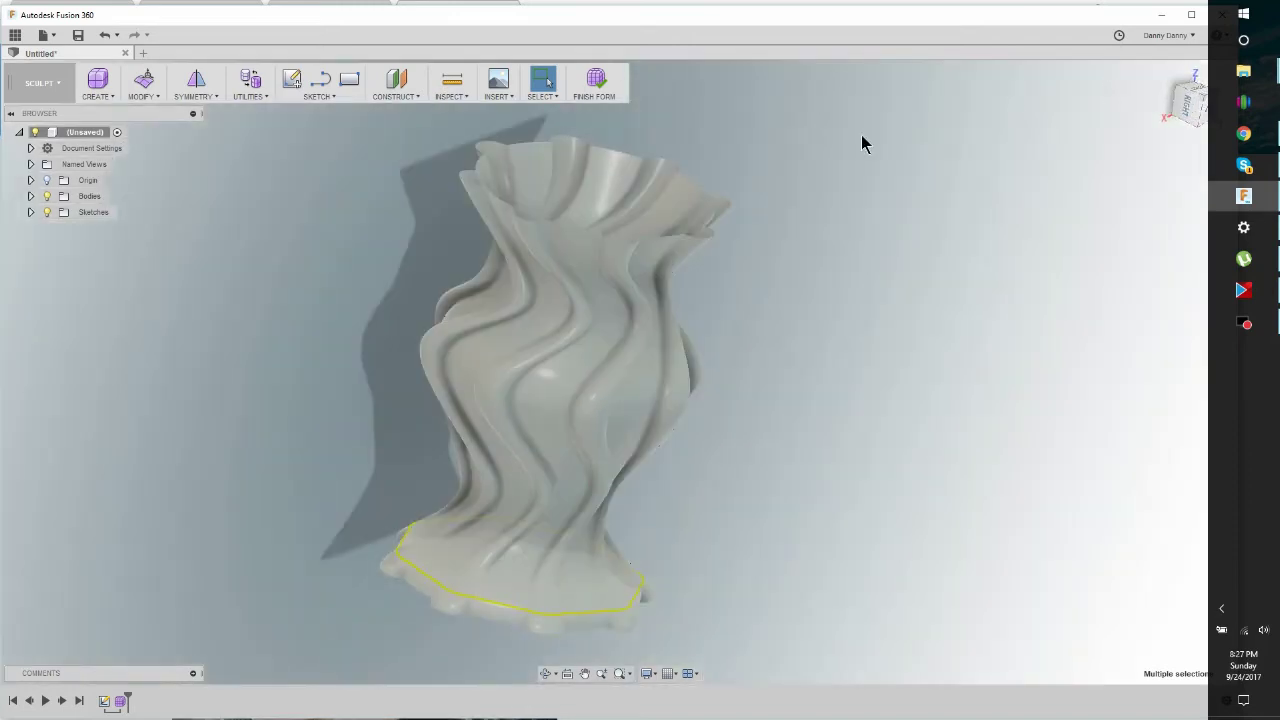
- Finish the form, start Make > 3D Print with Low mesh refinement, and select the vase body
click(597, 85)
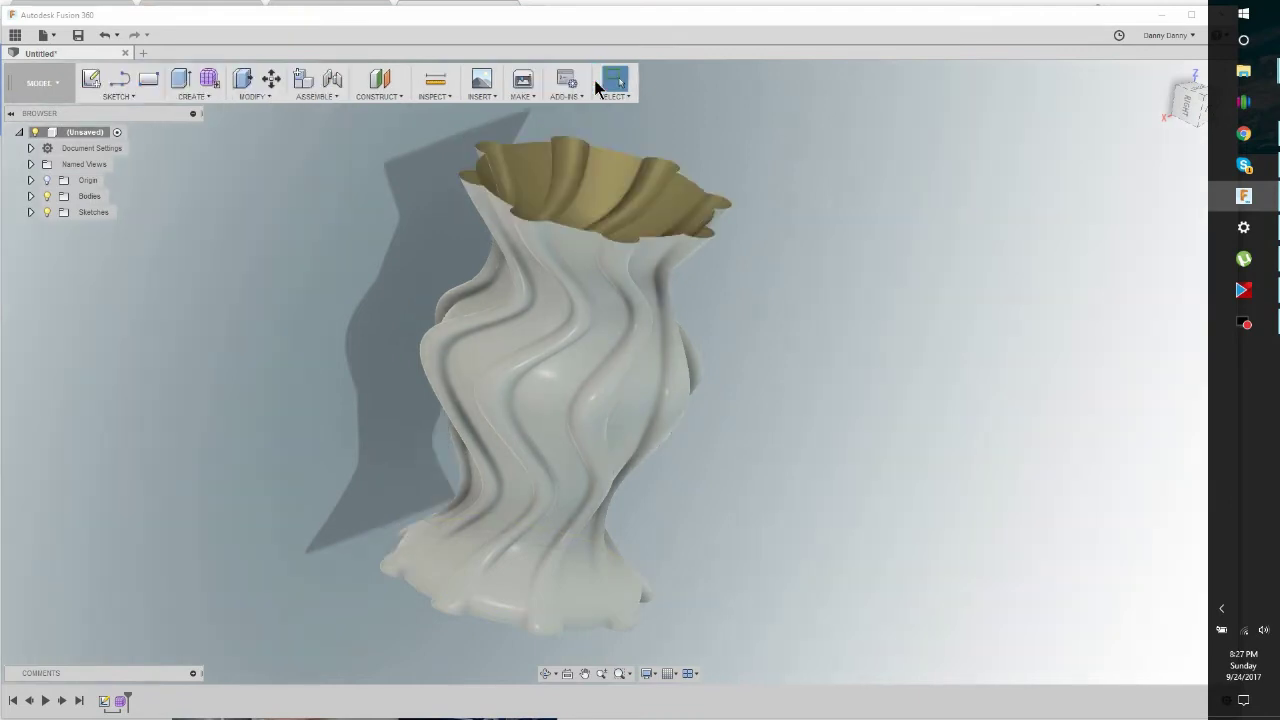
click(530, 95)
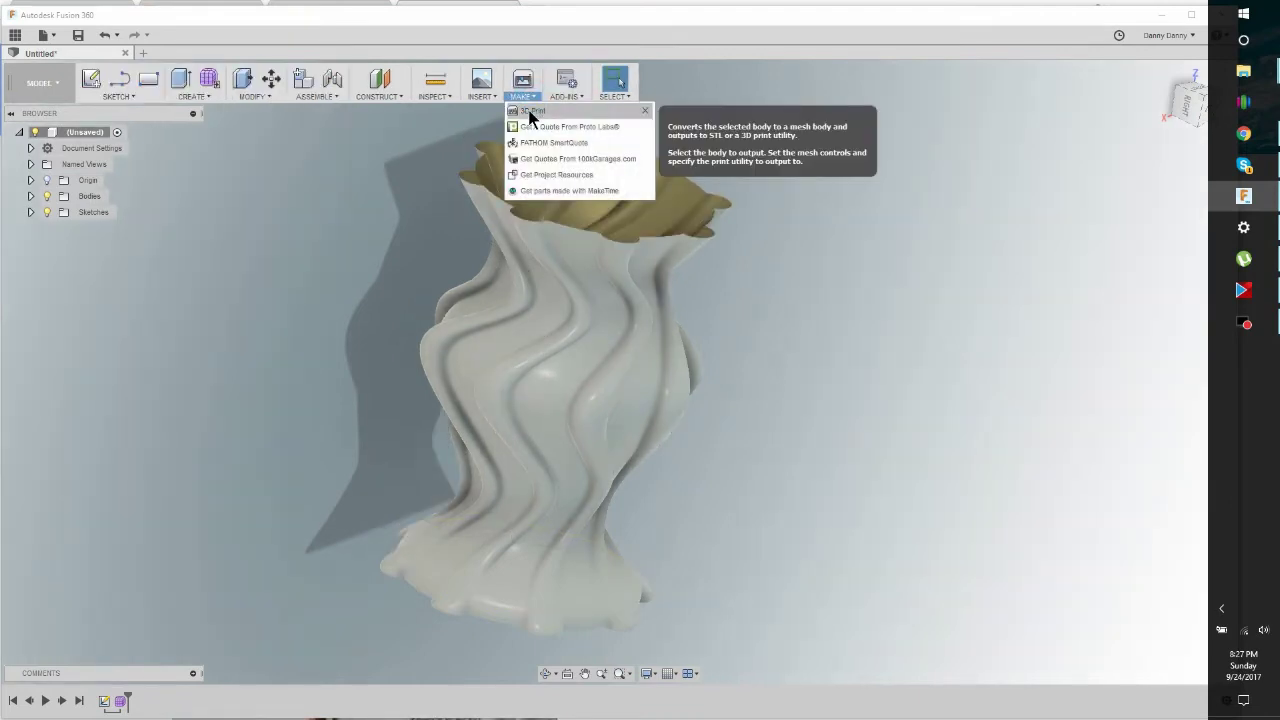
click(531, 113)
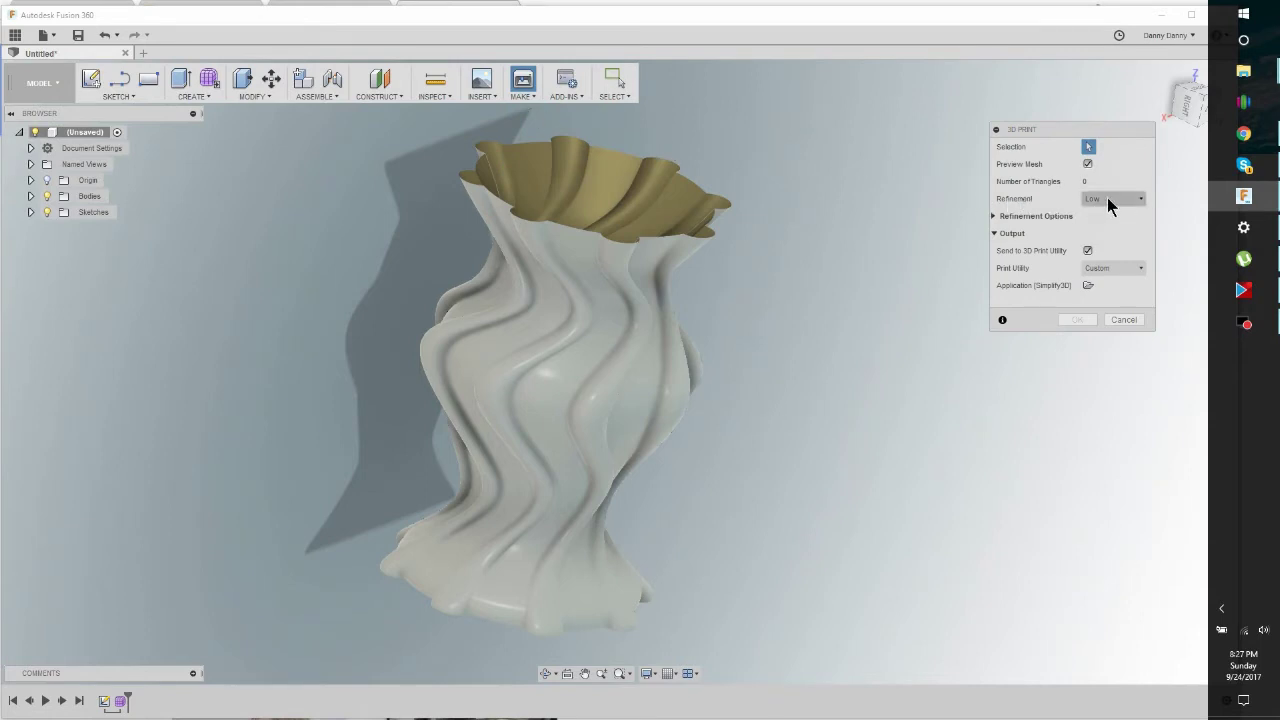
click(1142, 200)
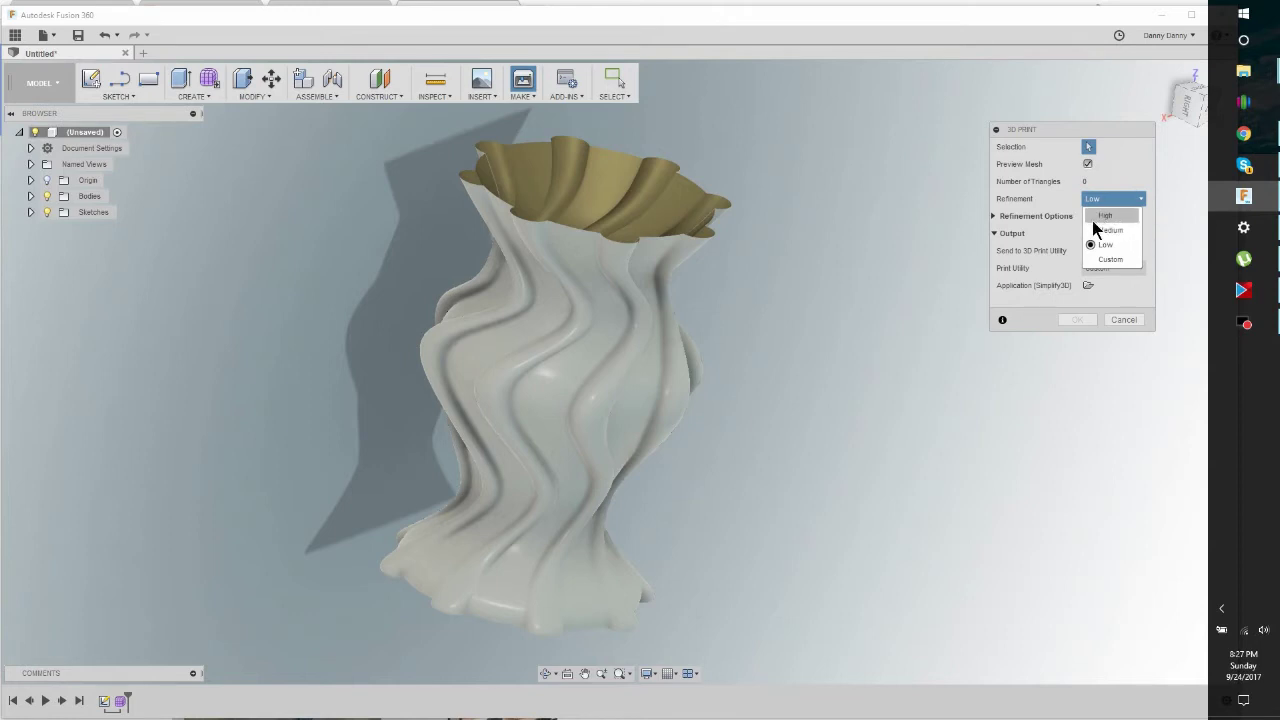
click(1141, 200)
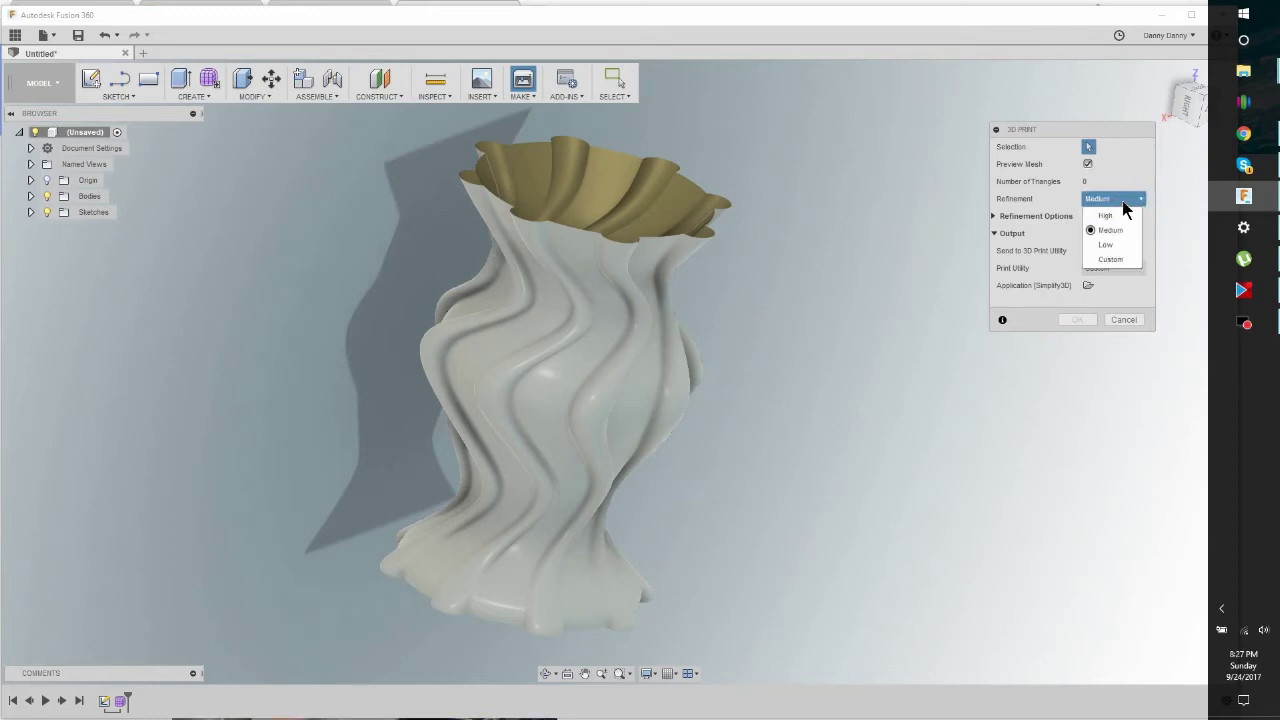
click(1110, 245)
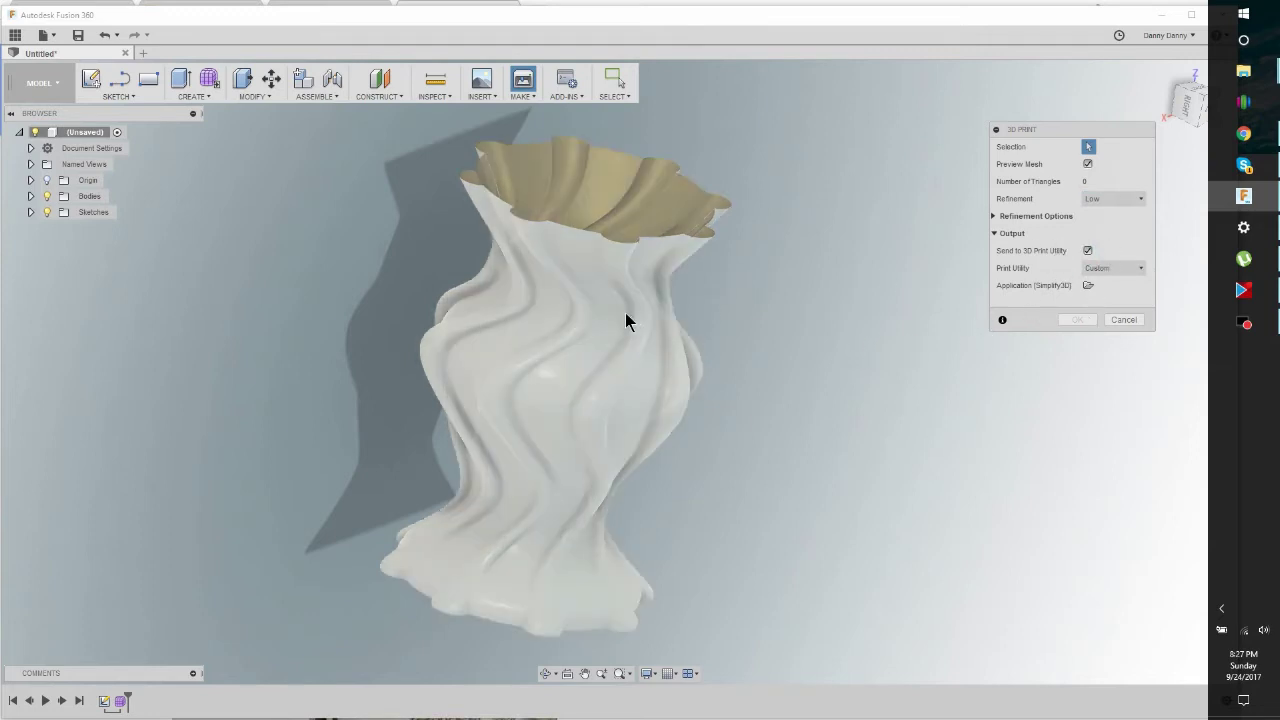
click(626, 318)
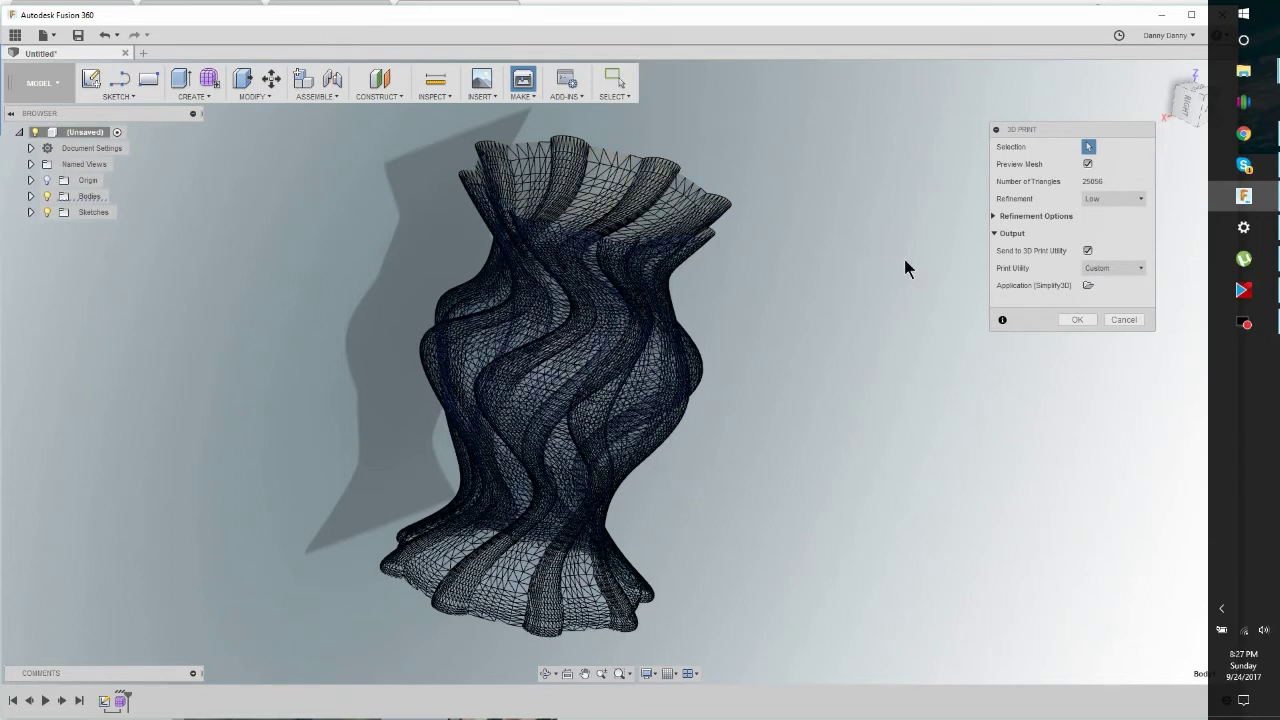
- Keep Custom as the print utility and toggle Send to 3D Print Utility off and back on
drag(1063, 130, 942, 131)
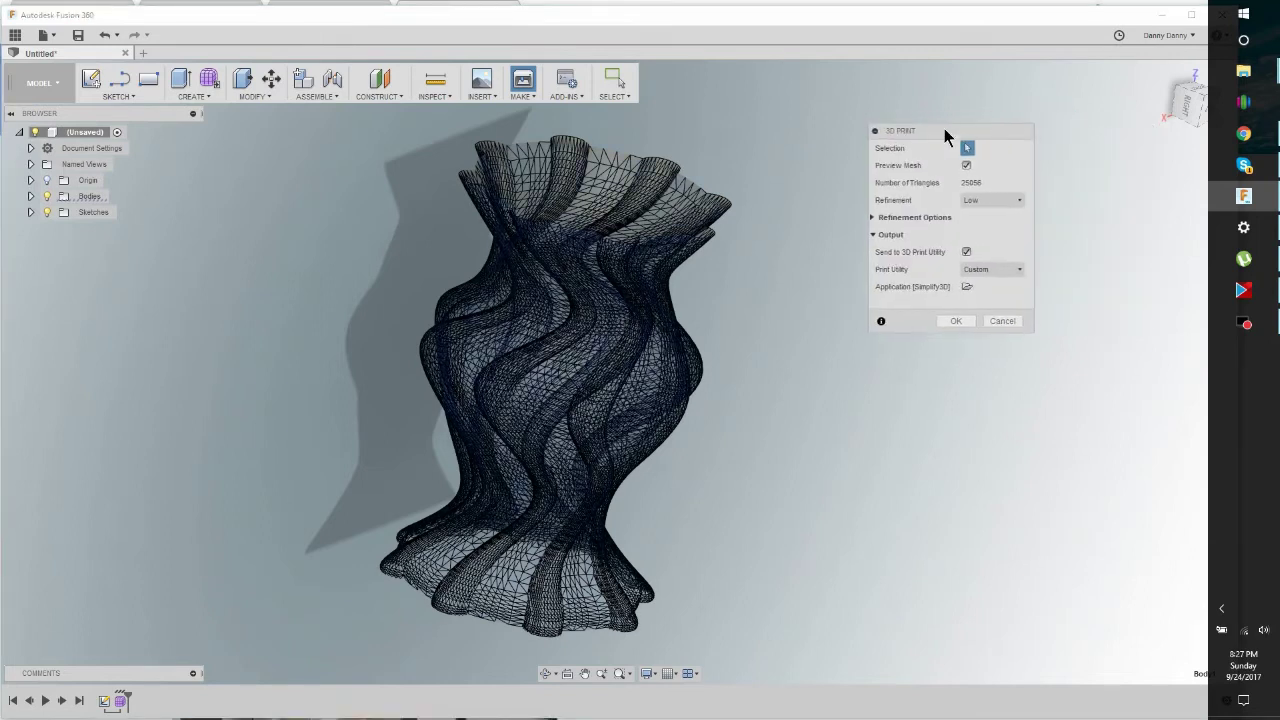
click(1016, 270)
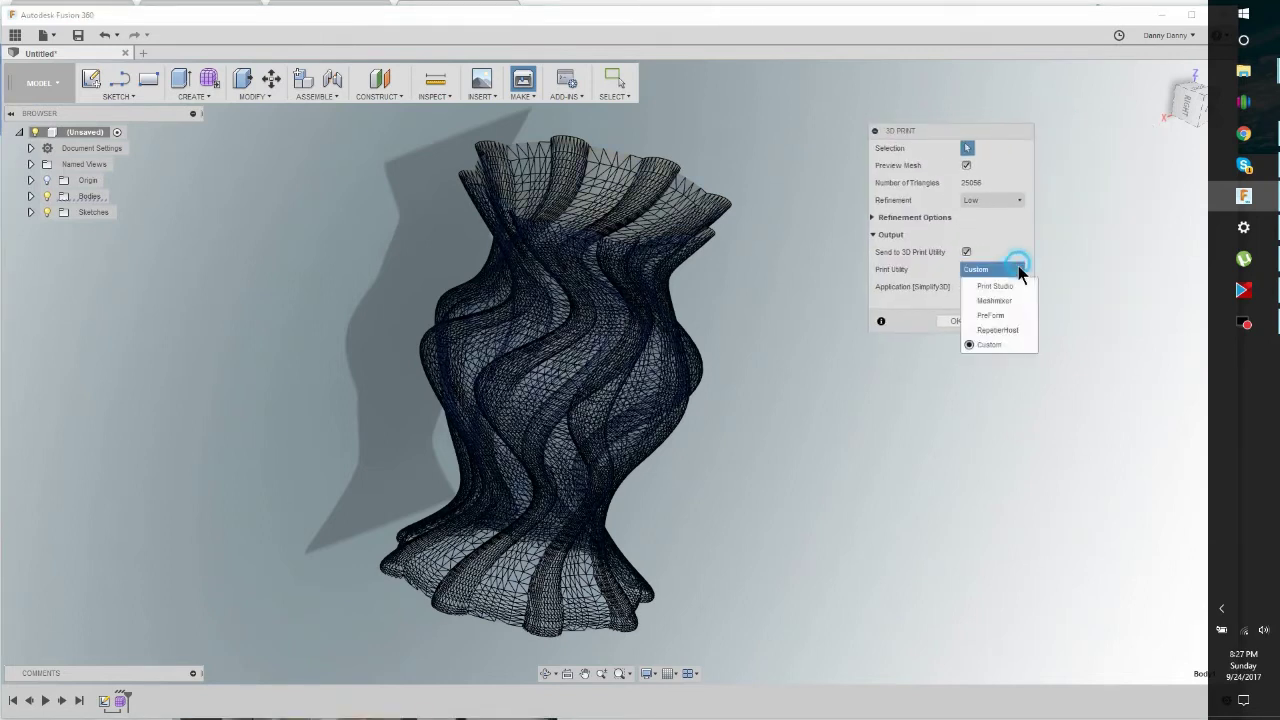
click(1022, 272)
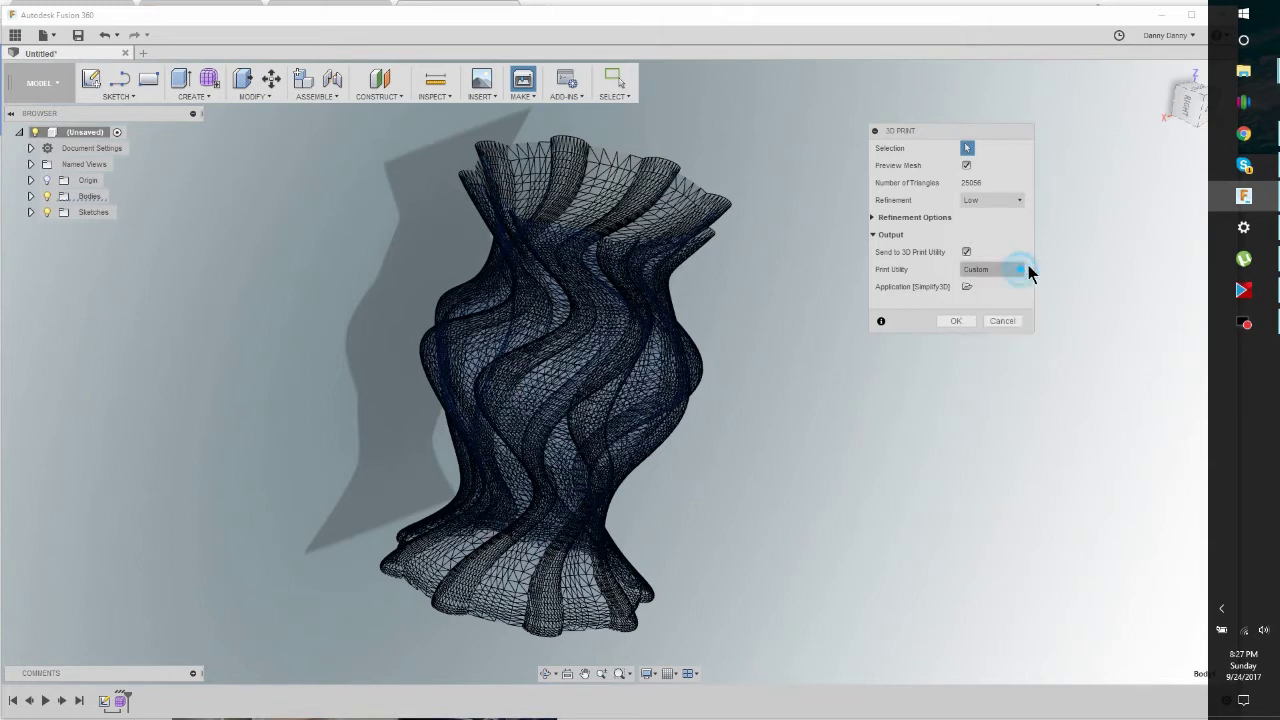
click(966, 252)
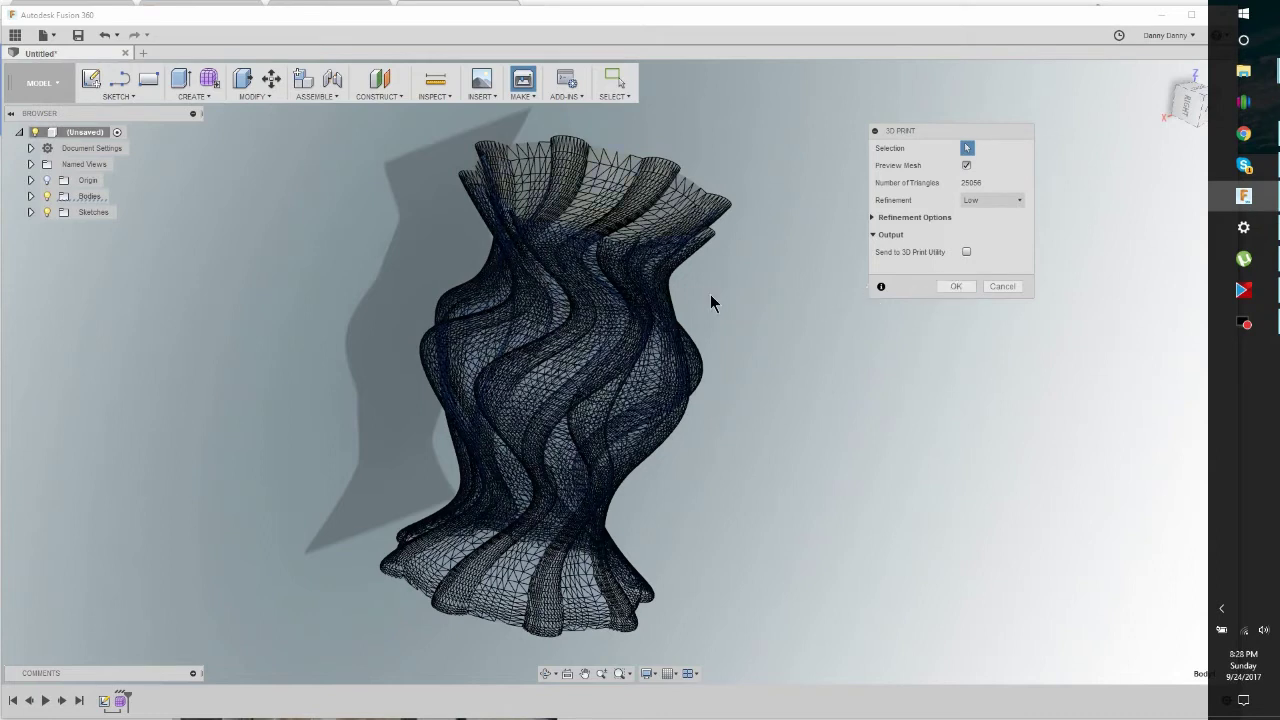
click(966, 252)
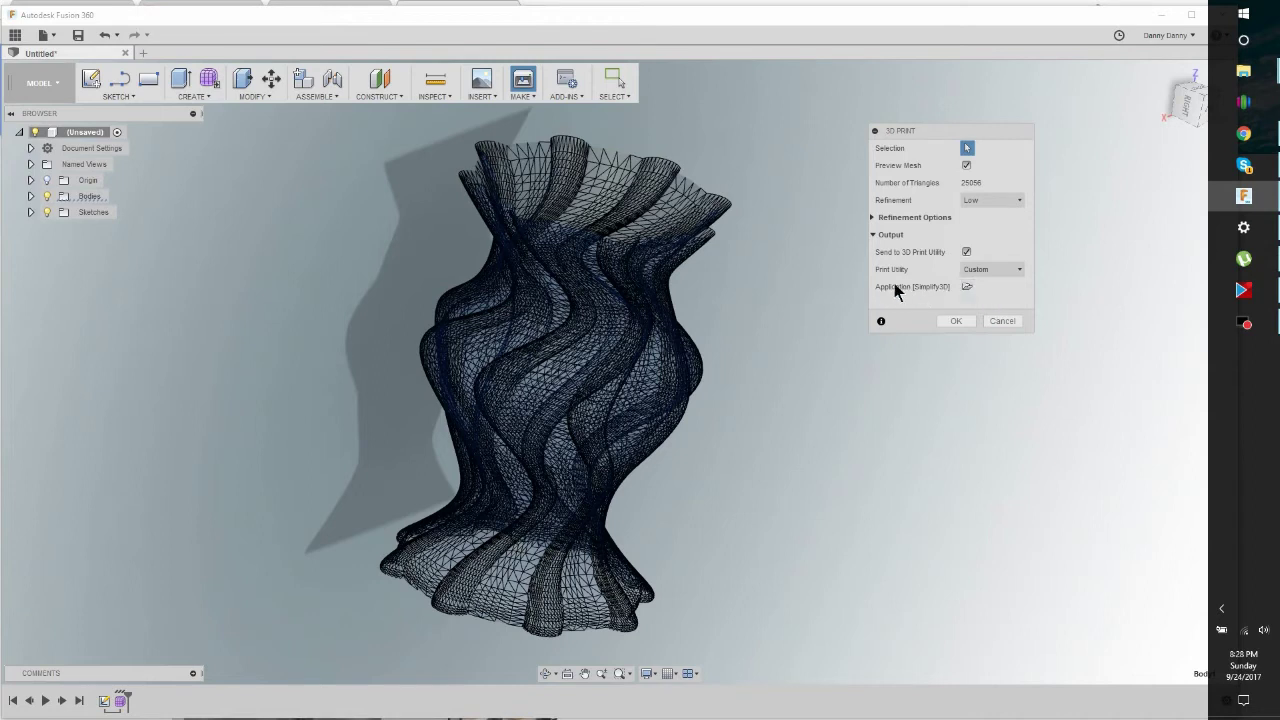
- Browse for the print utility application, cancel, then inspect and close the Simplify3D-3.1.1 folder window
click(967, 288)
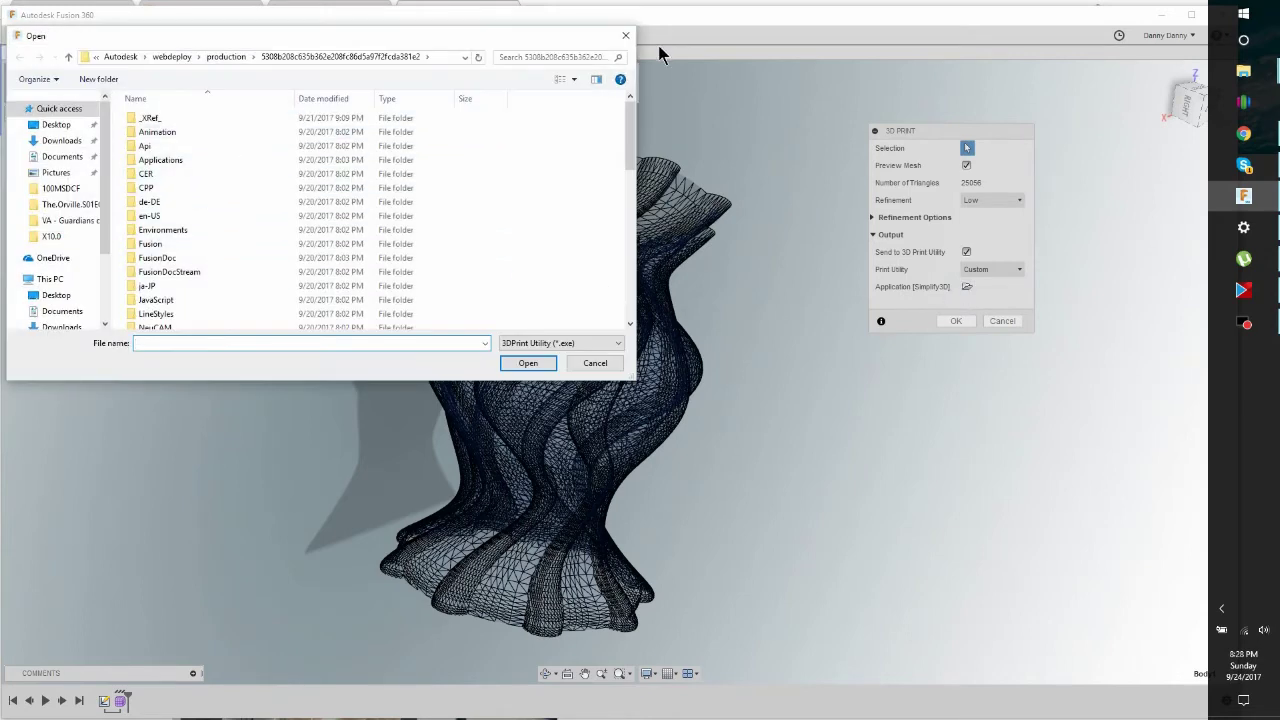
click(595, 363)
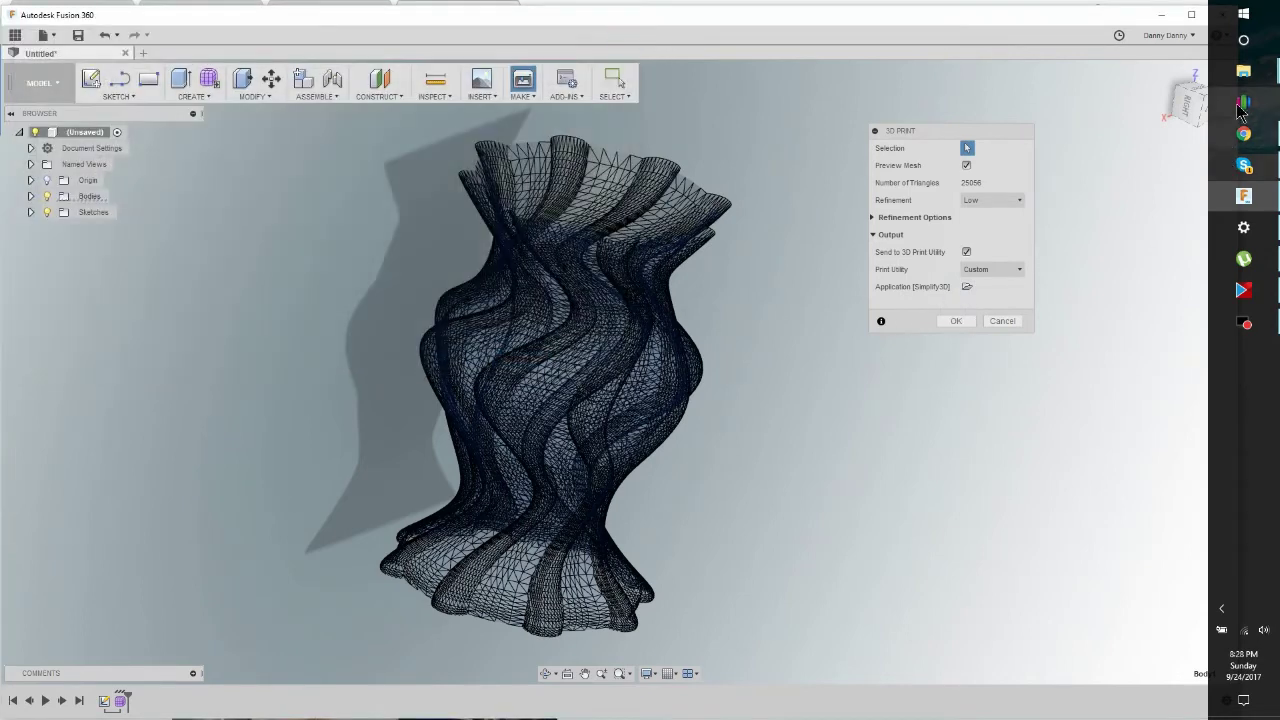
mouse_move(1245, 78)
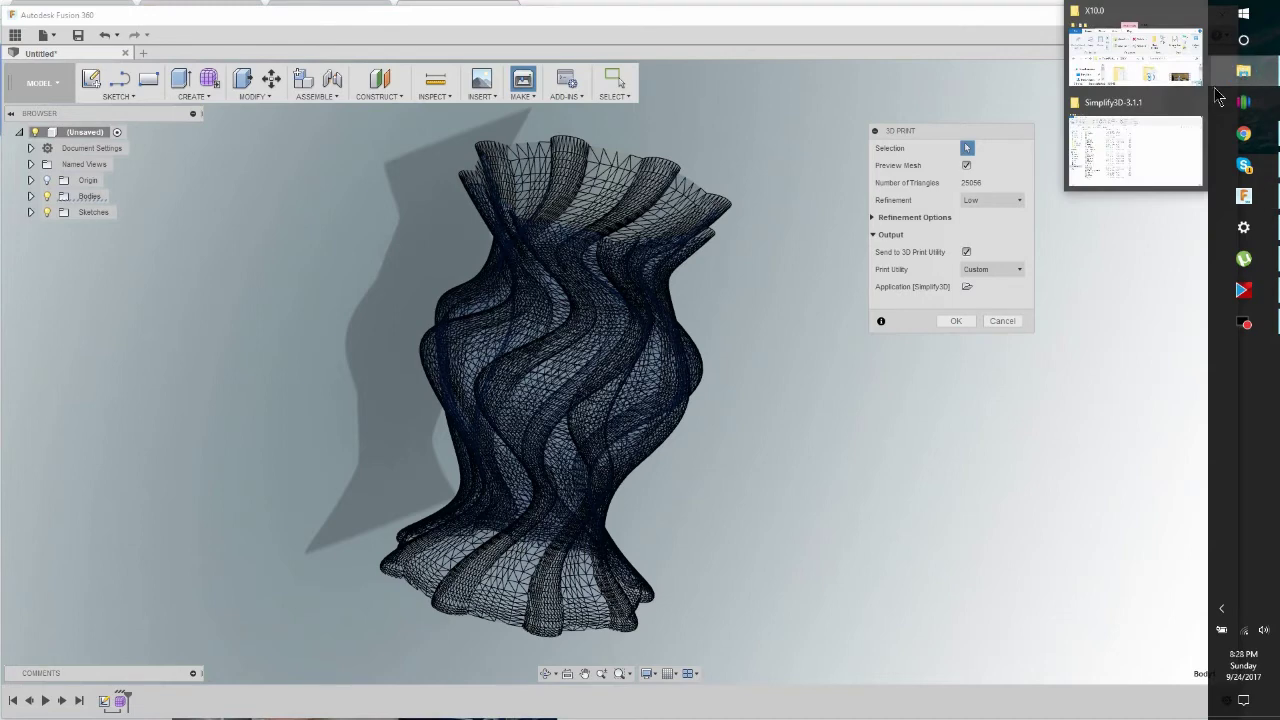
click(1118, 140)
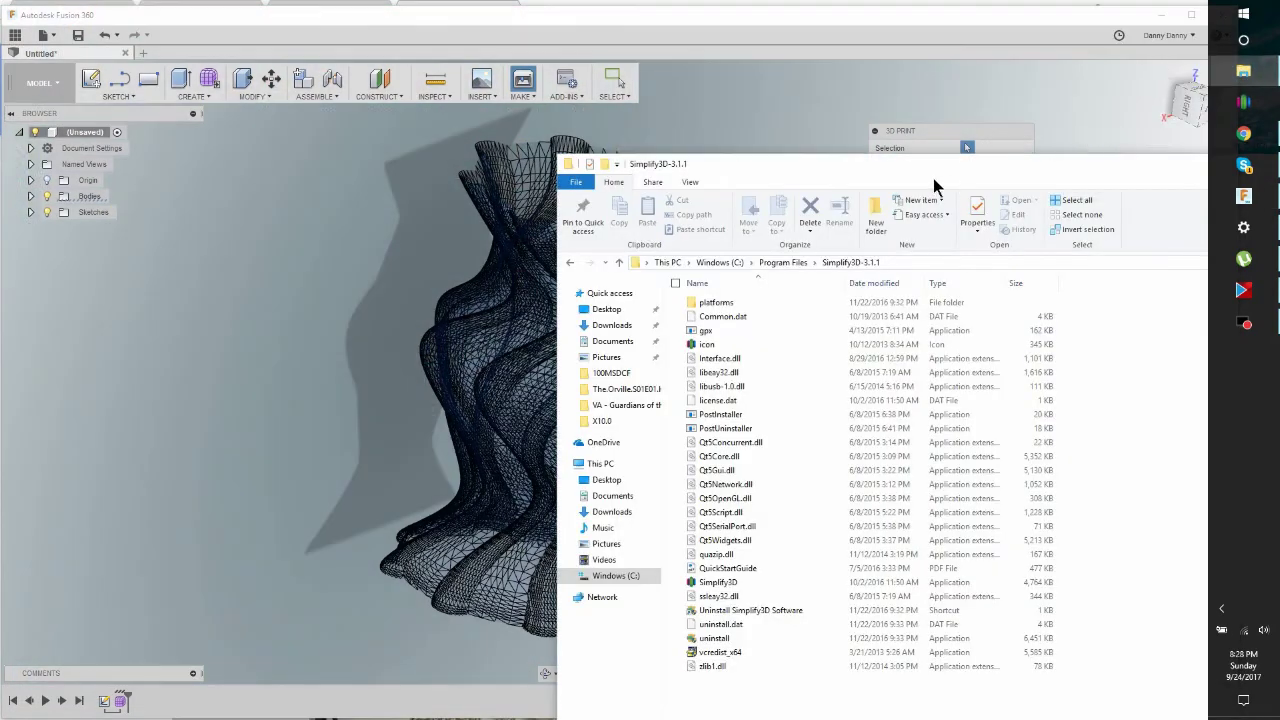
drag(888, 170, 639, 98)
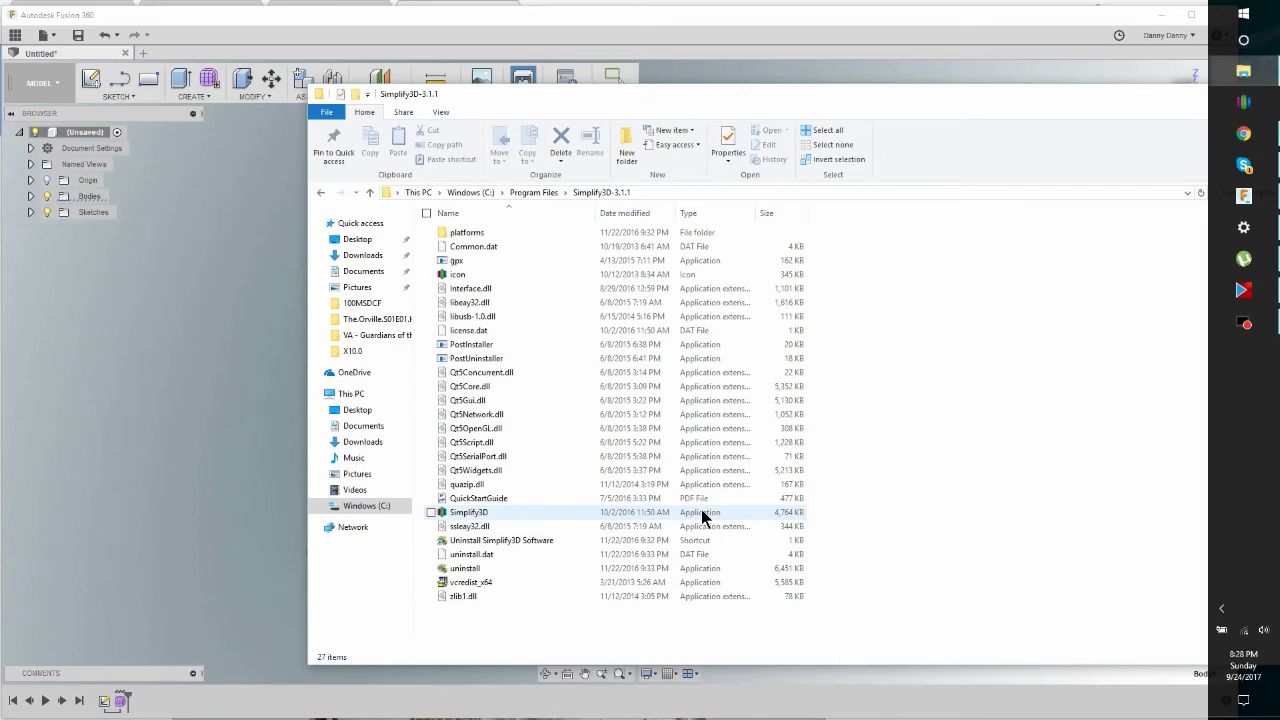
click(1087, 104)
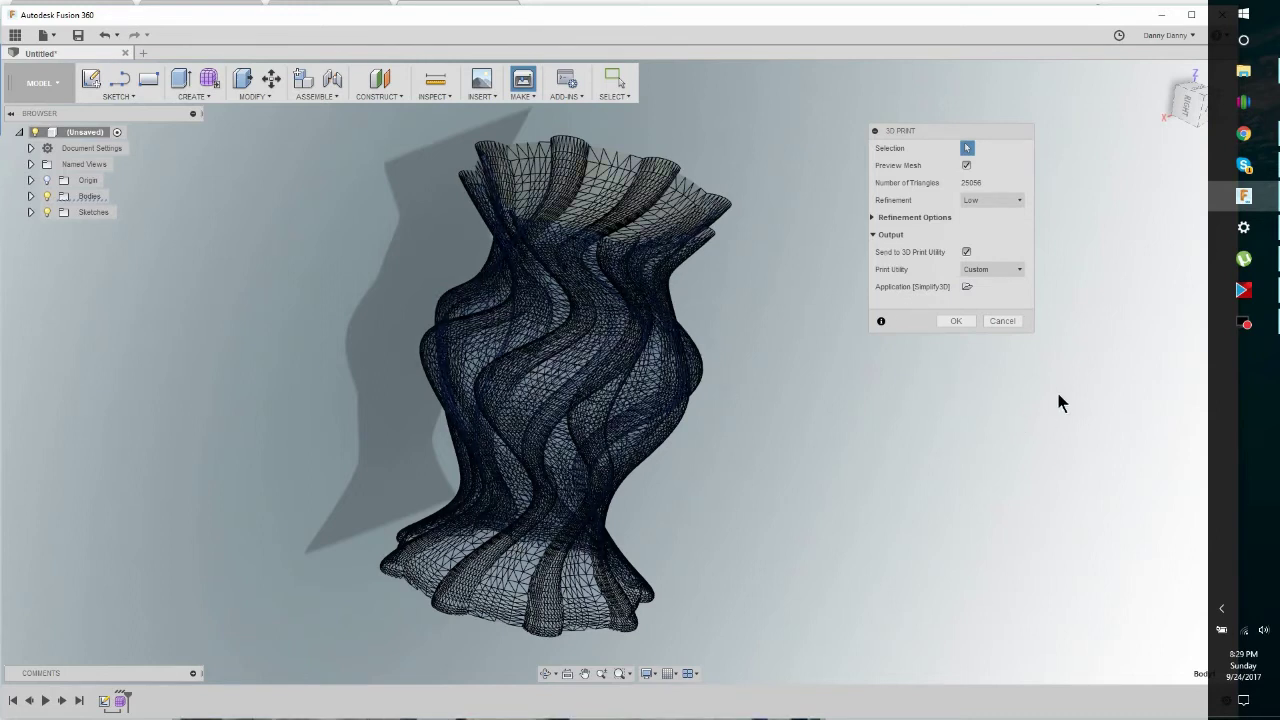
- Send the vase mesh to Simplify3D, then zoom in and orbit to a side view of it
click(955, 321)
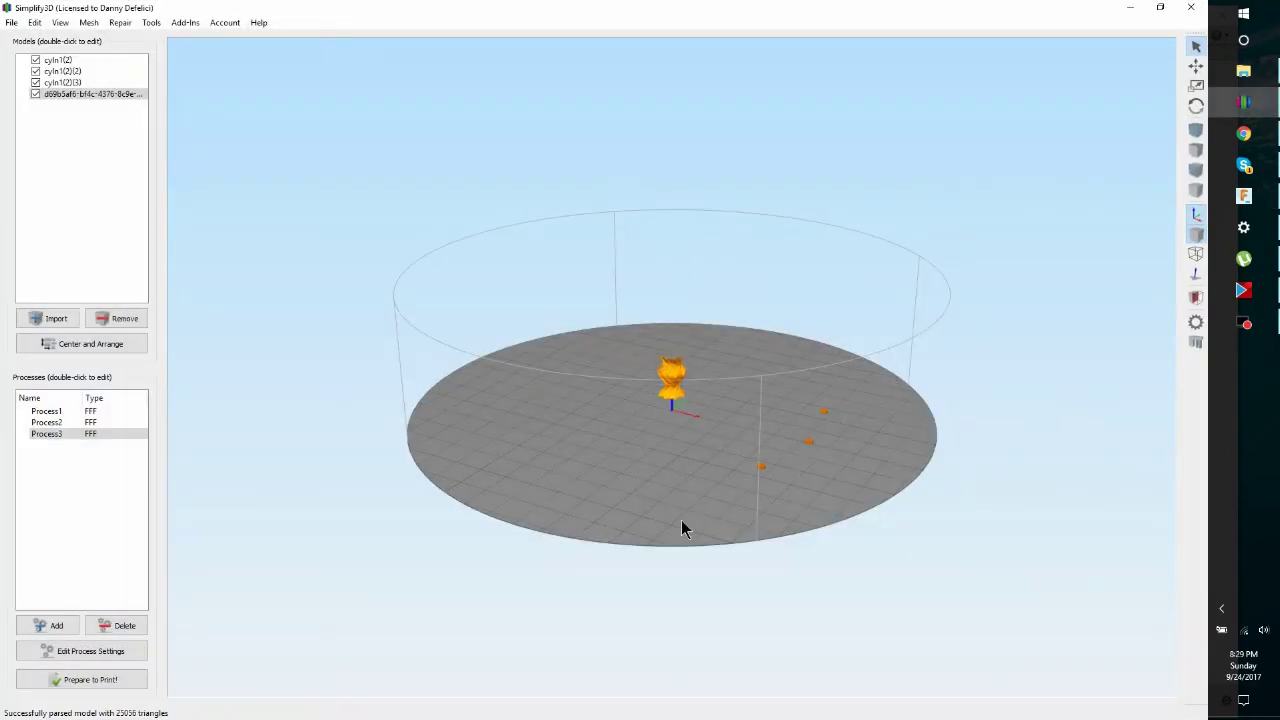
scroll(673, 400, up, 10)
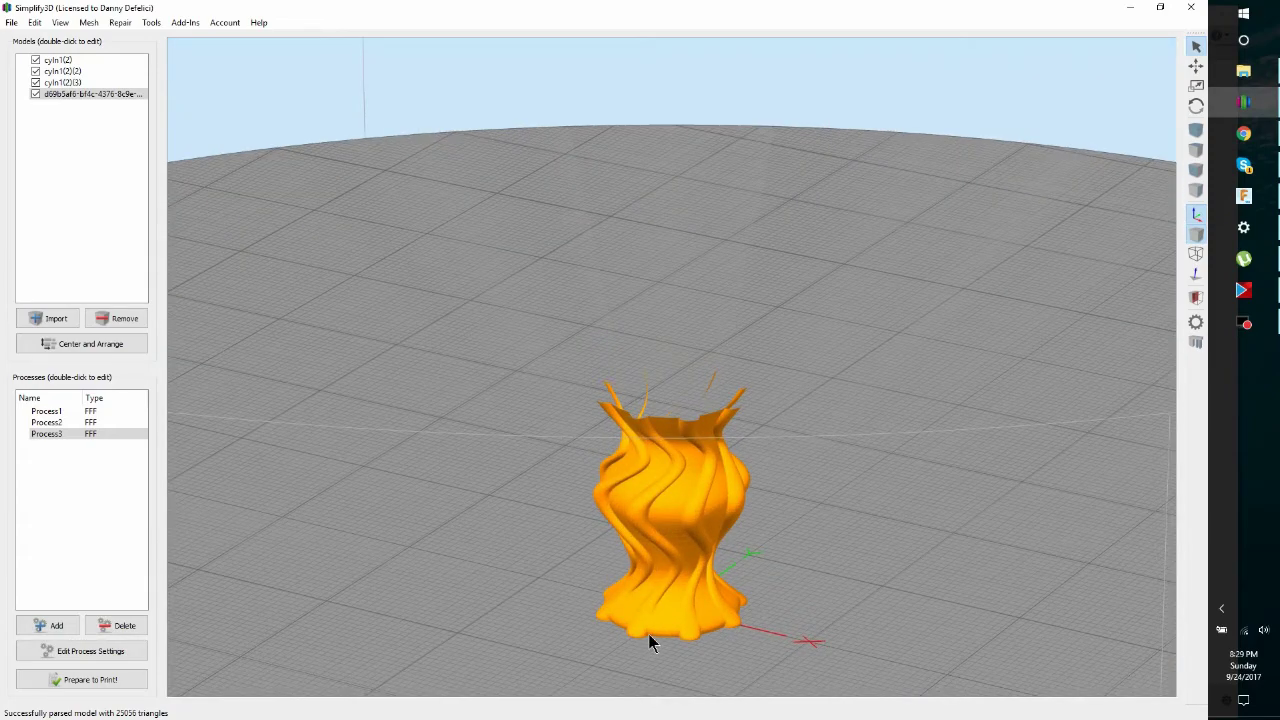
drag(650, 640, 448, 427)
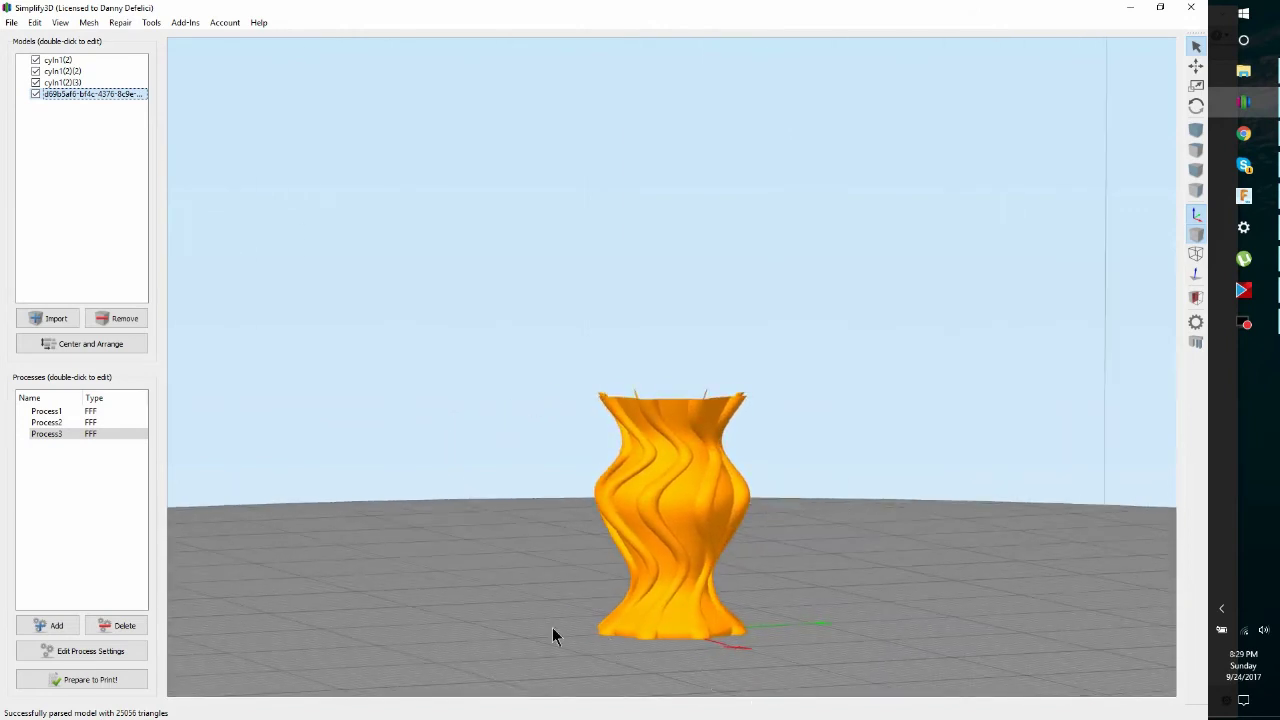
- Scale the vase uniformly to 200%, then turn off uniform scaling and set its Z size to 400 mm
double_click(686, 489)
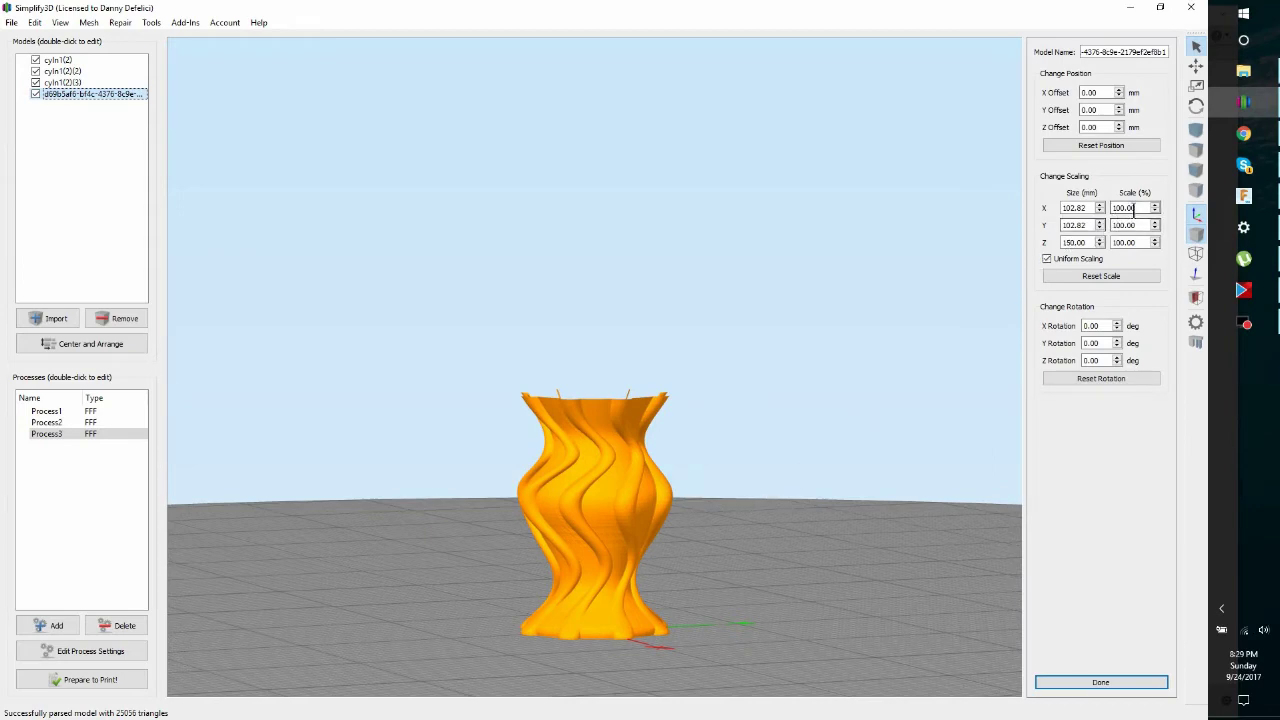
click(1143, 206)
drag(1143, 206, 1112, 207)
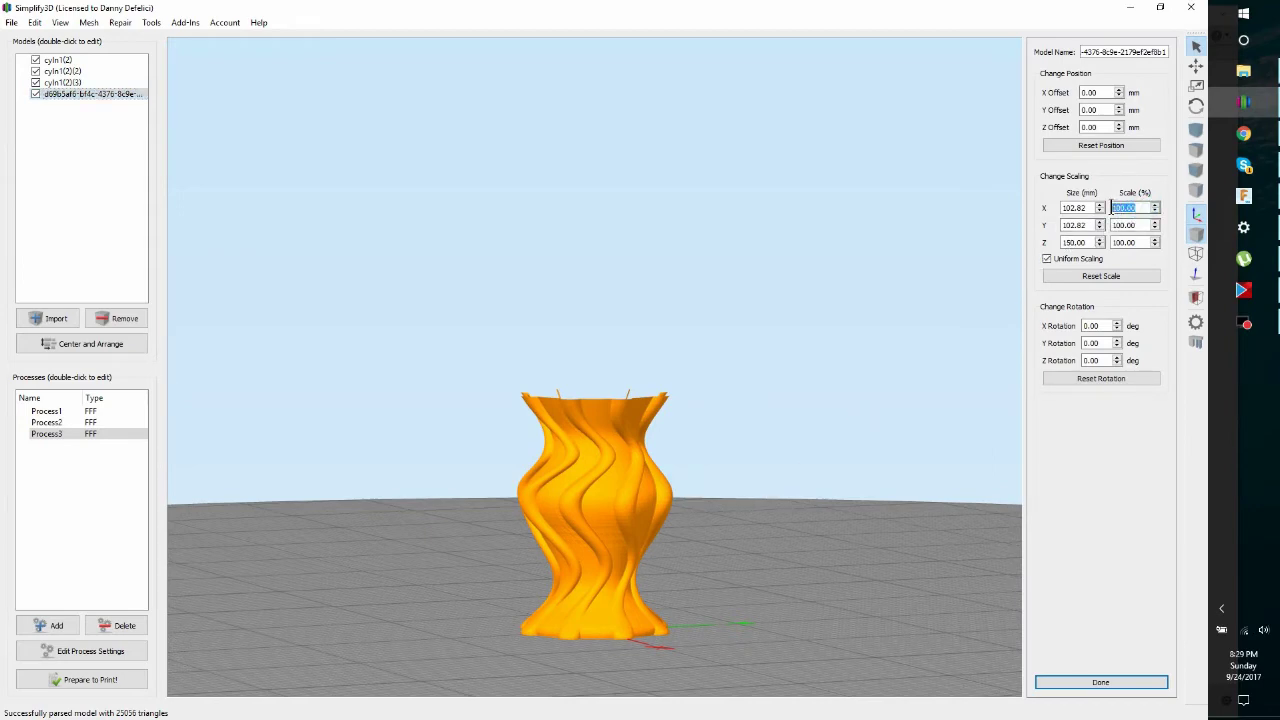
text(200)
key(Return)
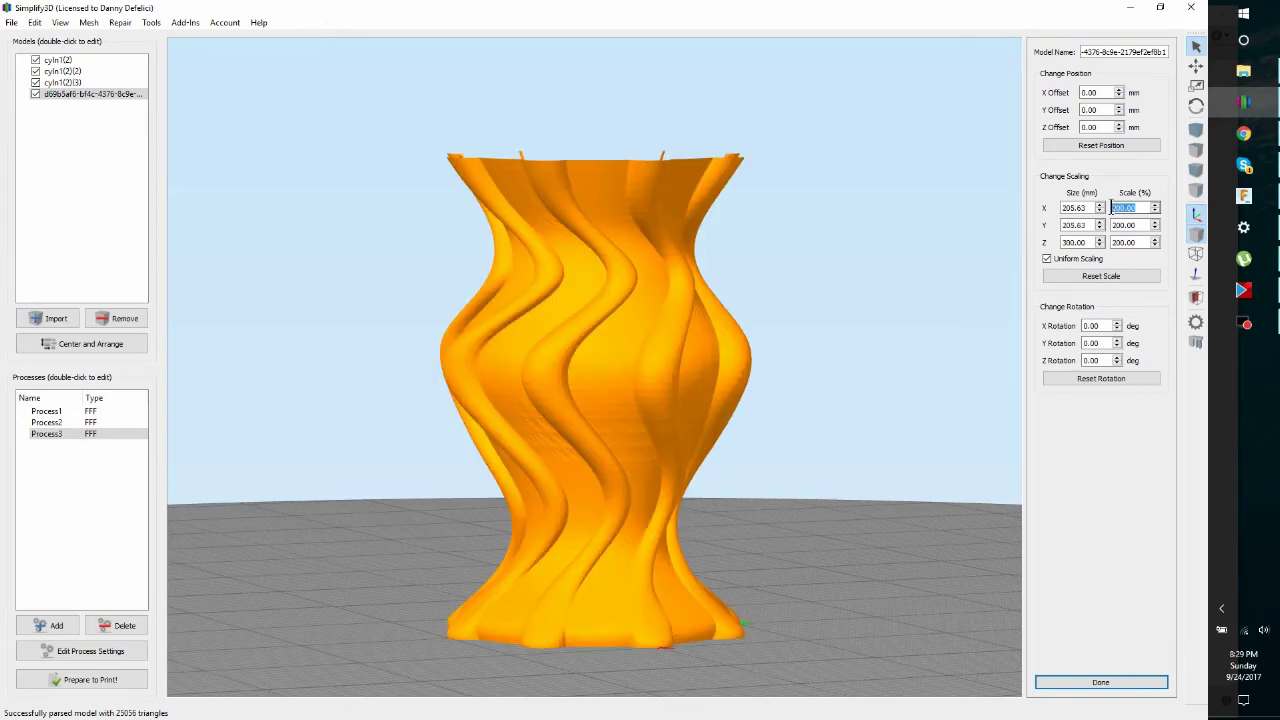
click(1048, 263)
drag(1094, 248, 1058, 245)
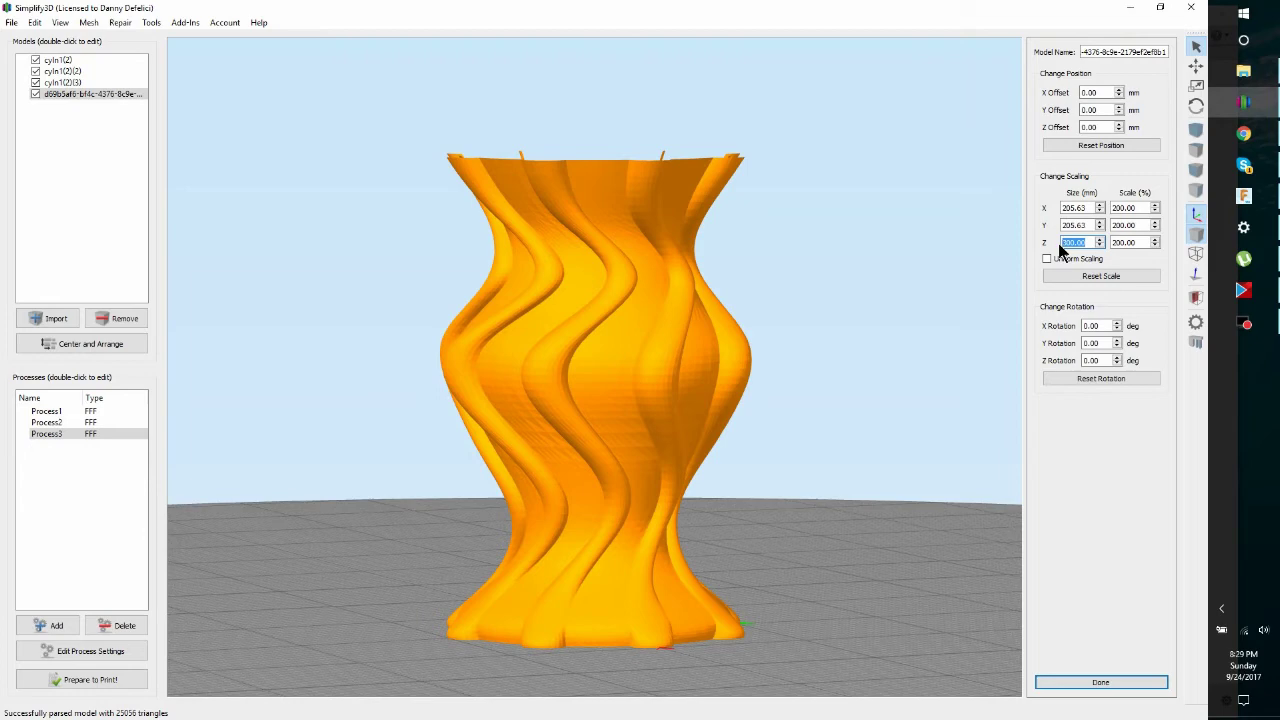
text(4)
key(Return)
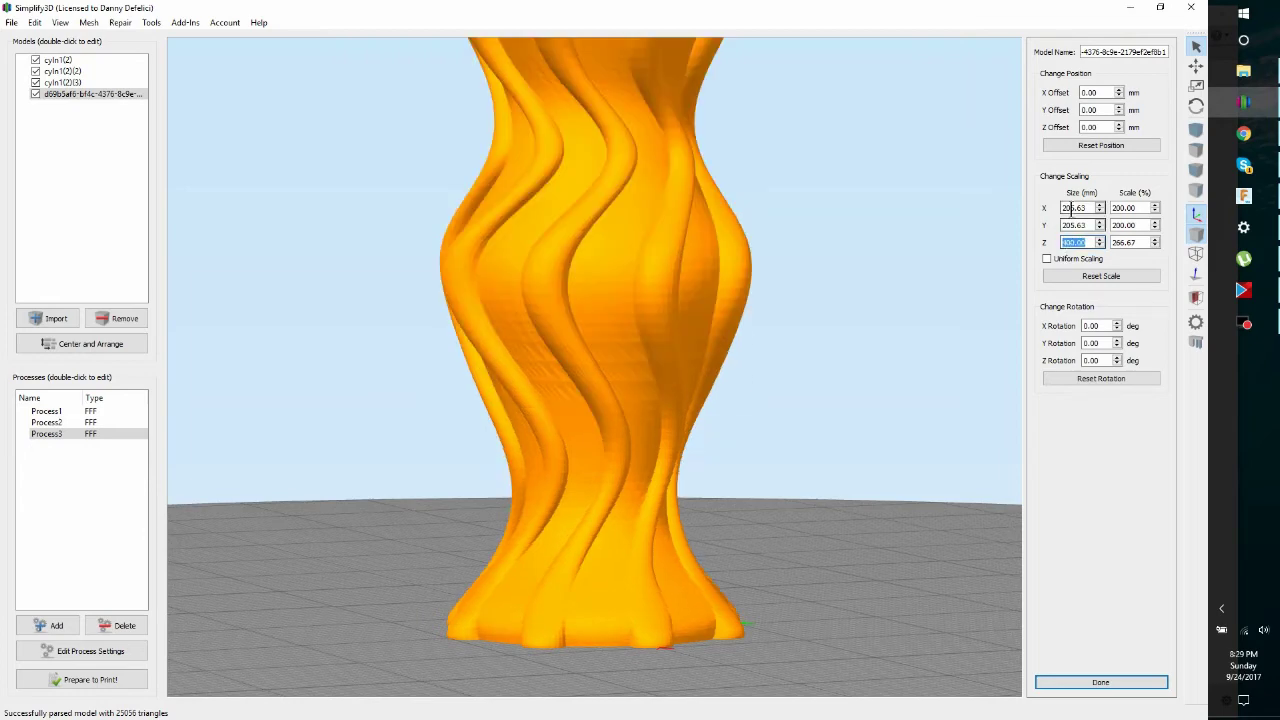
scroll(824, 271, down, 5)
scroll(794, 274, down, 1)
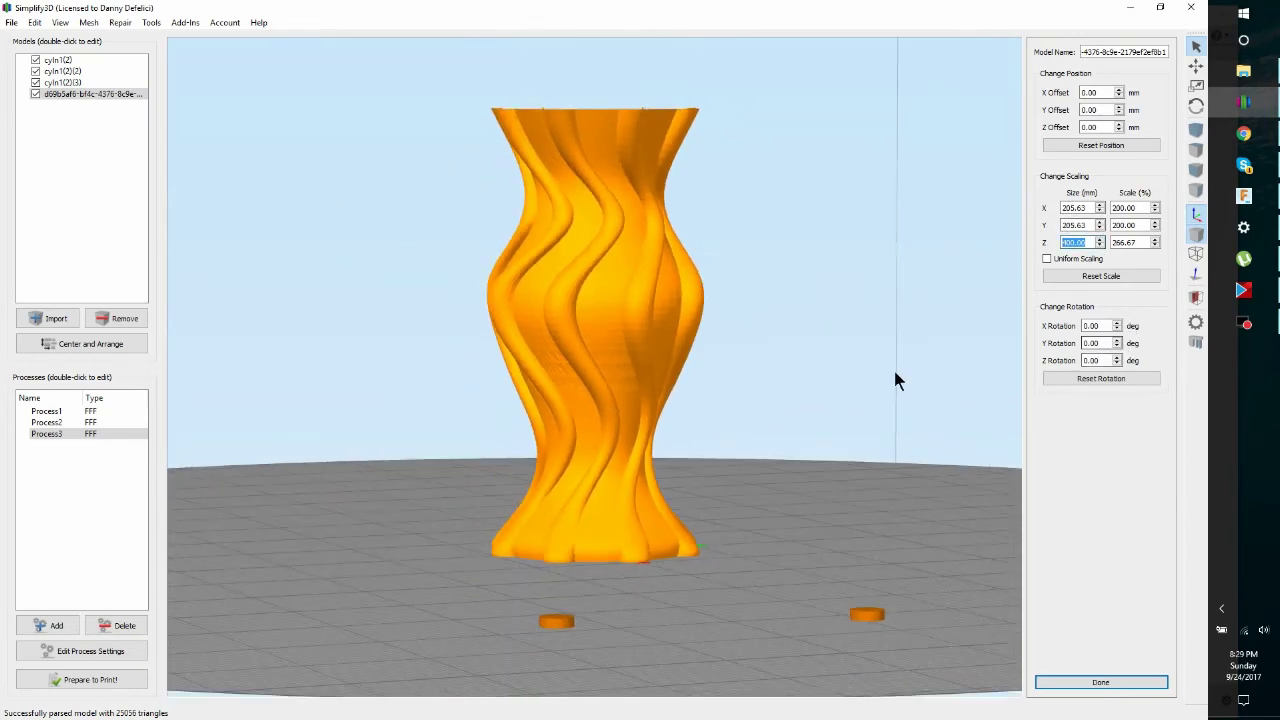
- Rotate the vase 90° about Y and orbit to inspect it tipped over
double_click(1083, 343)
text(90)
key(Return)
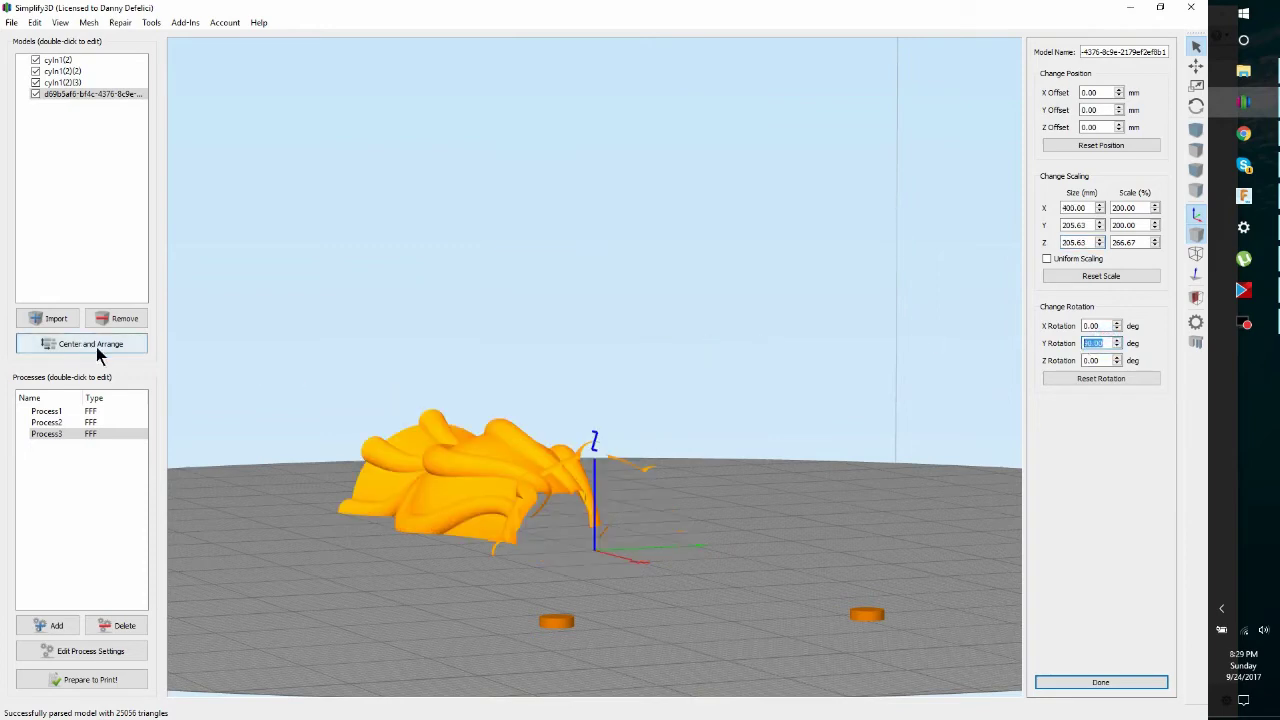
drag(486, 523, 870, 537)
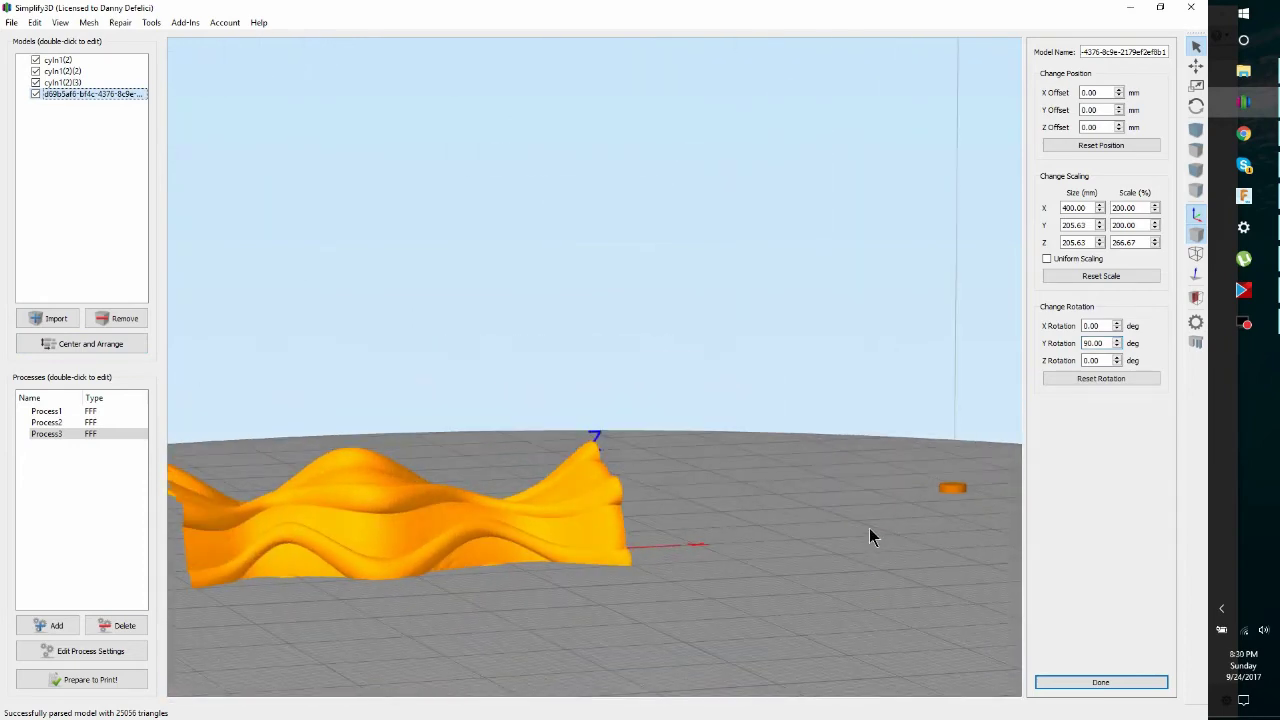
- Reset the Y rotation to 0° to stand the vase upright, then centre and arrange all models
double_click(1085, 343)
text(0)
key(Return)
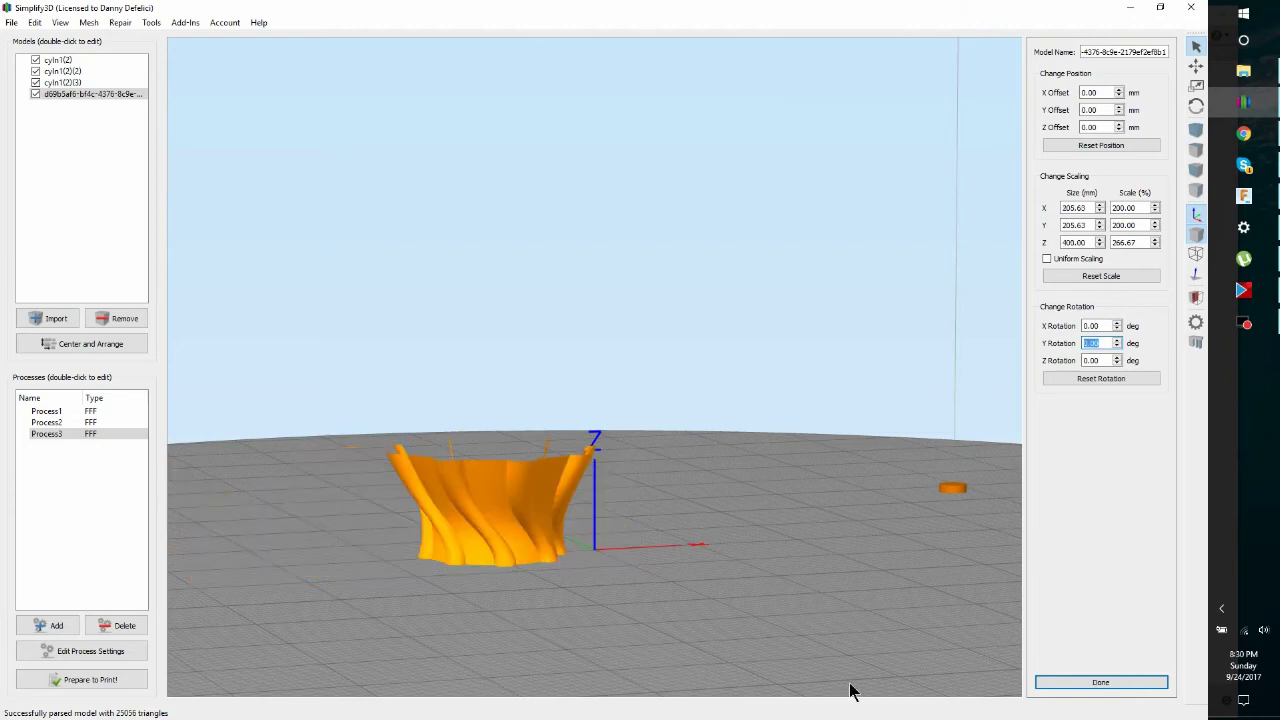
click(90, 344)
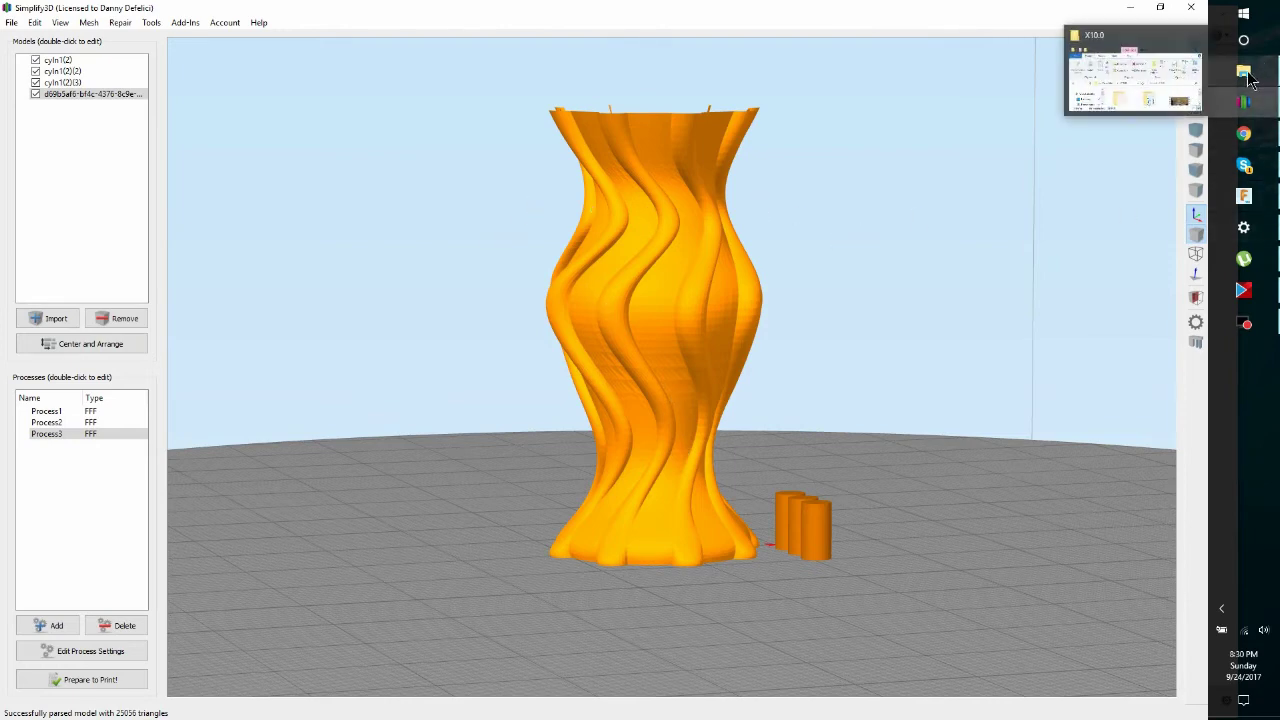
- Glance at the DeltaBots FAQ page in Chrome, then bring the Simplify3D vase window back to front
mouse_move(1246, 134)
click(1122, 132)
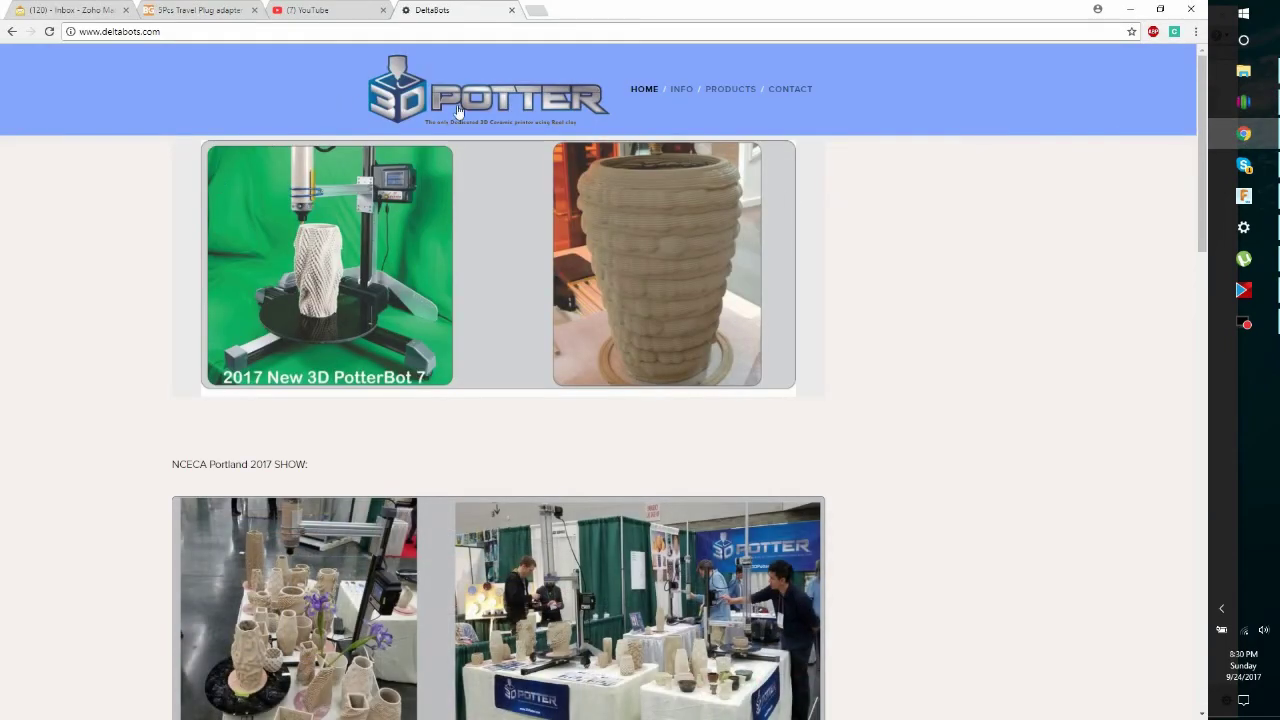
mouse_move(682, 92)
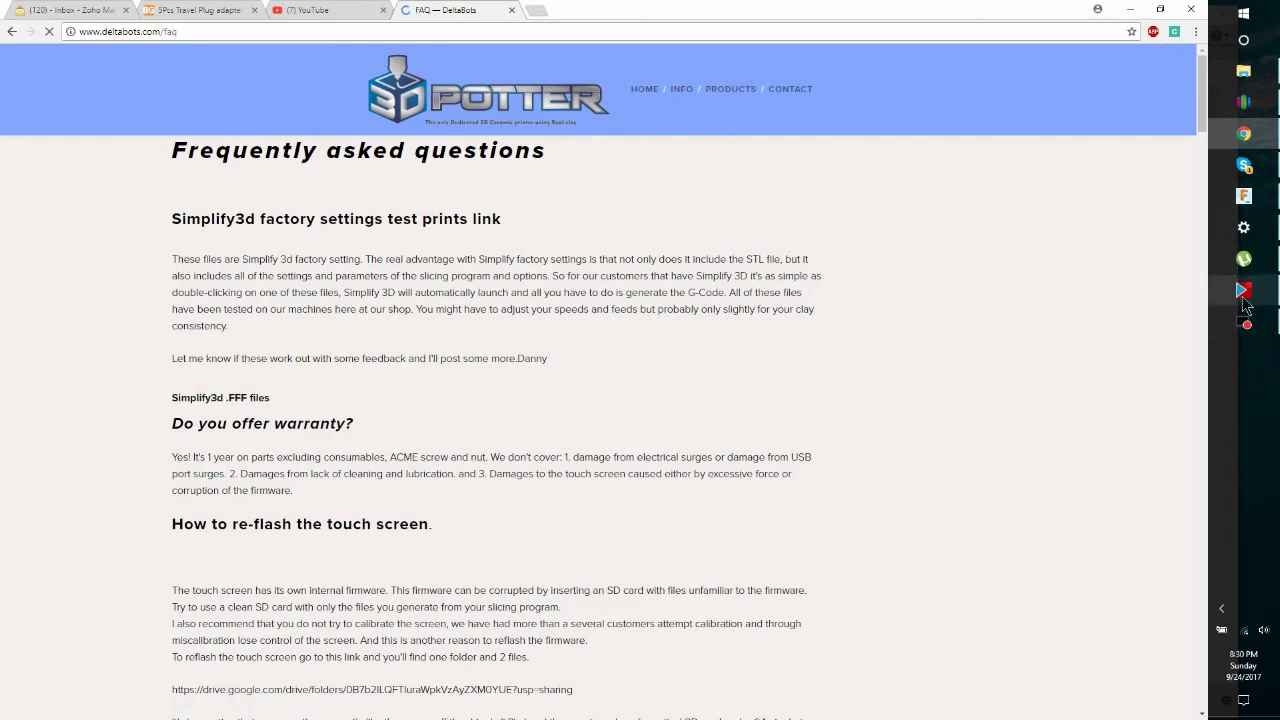
click(1243, 102)
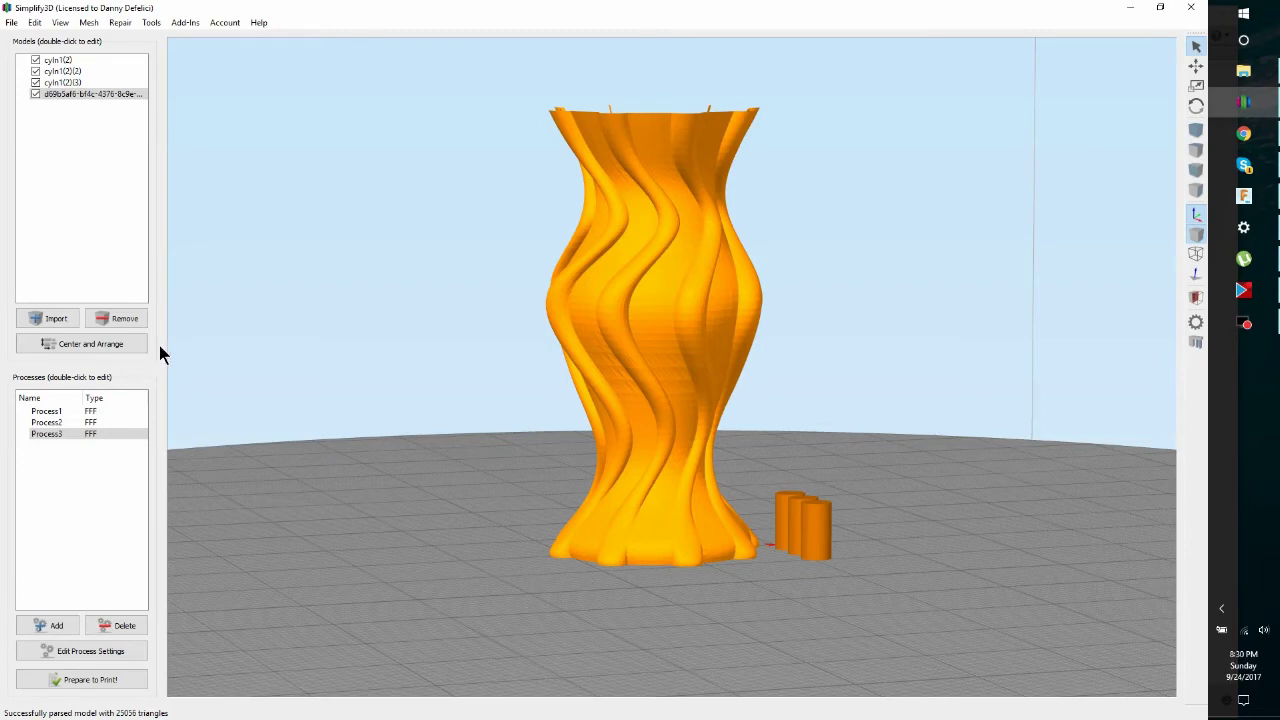
double_click(62, 410)
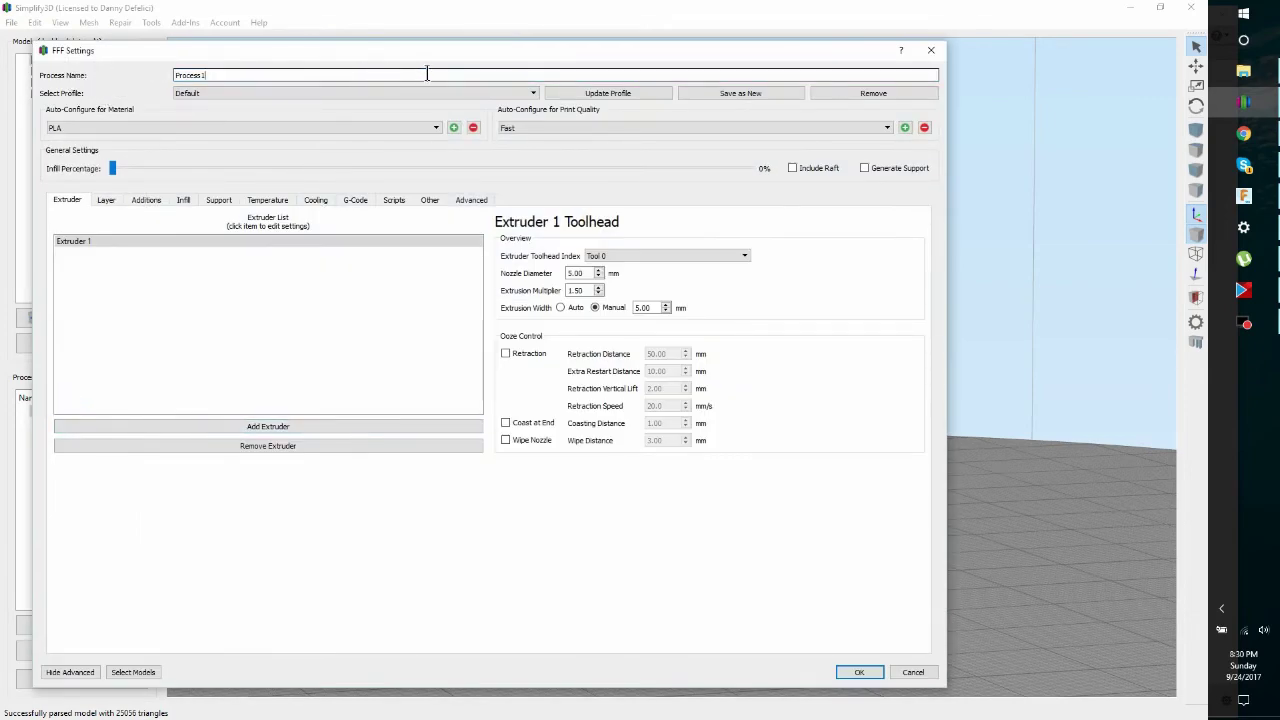
click(530, 96)
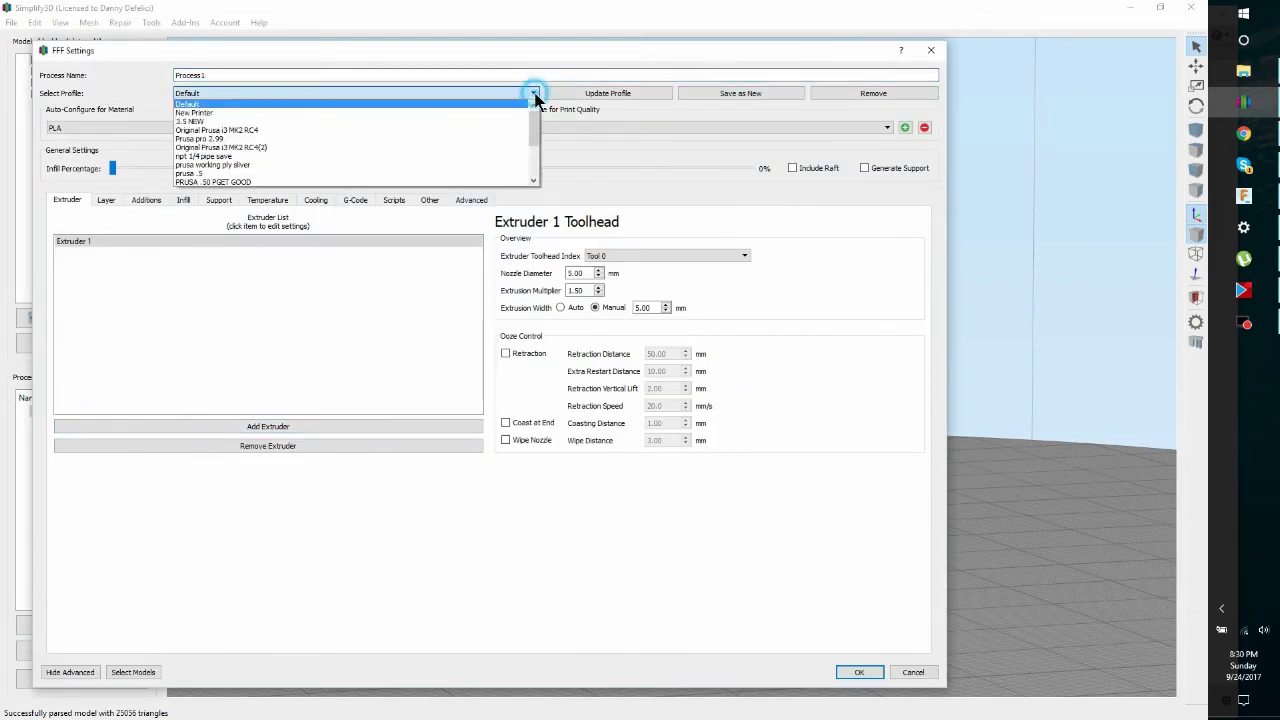
click(190, 121)
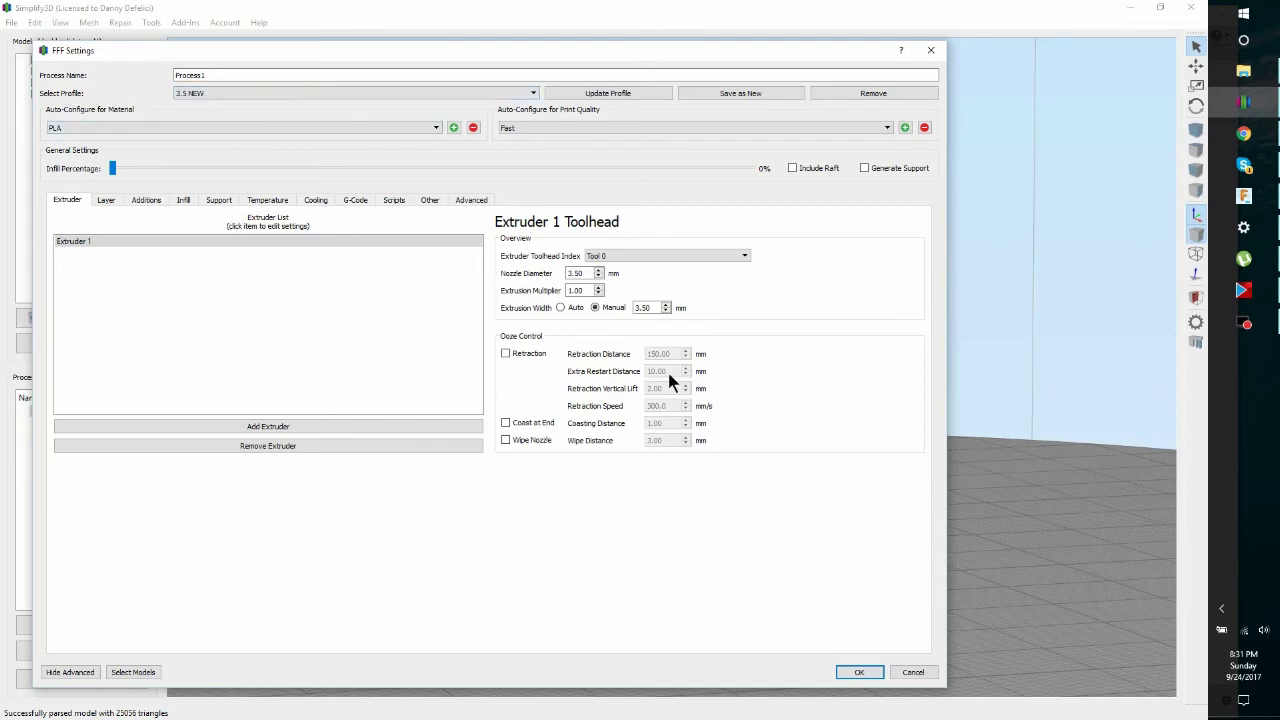
click(103, 199)
click(155, 202)
click(183, 201)
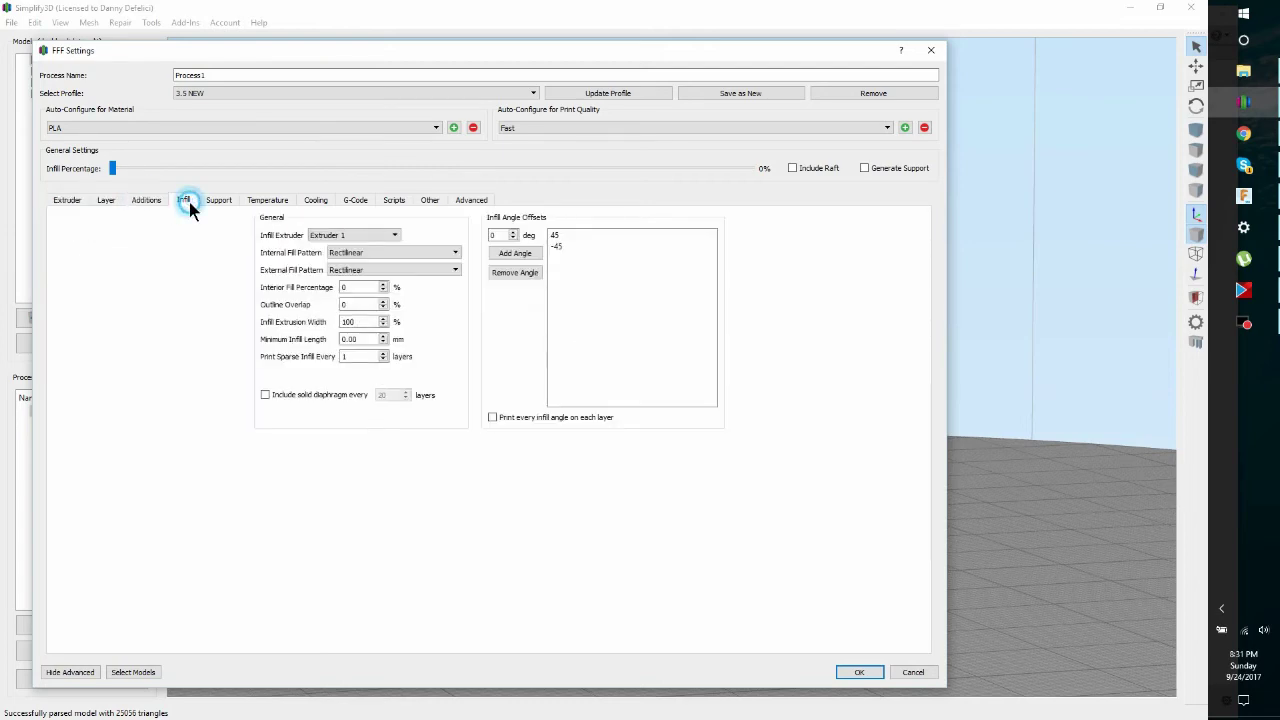
click(431, 200)
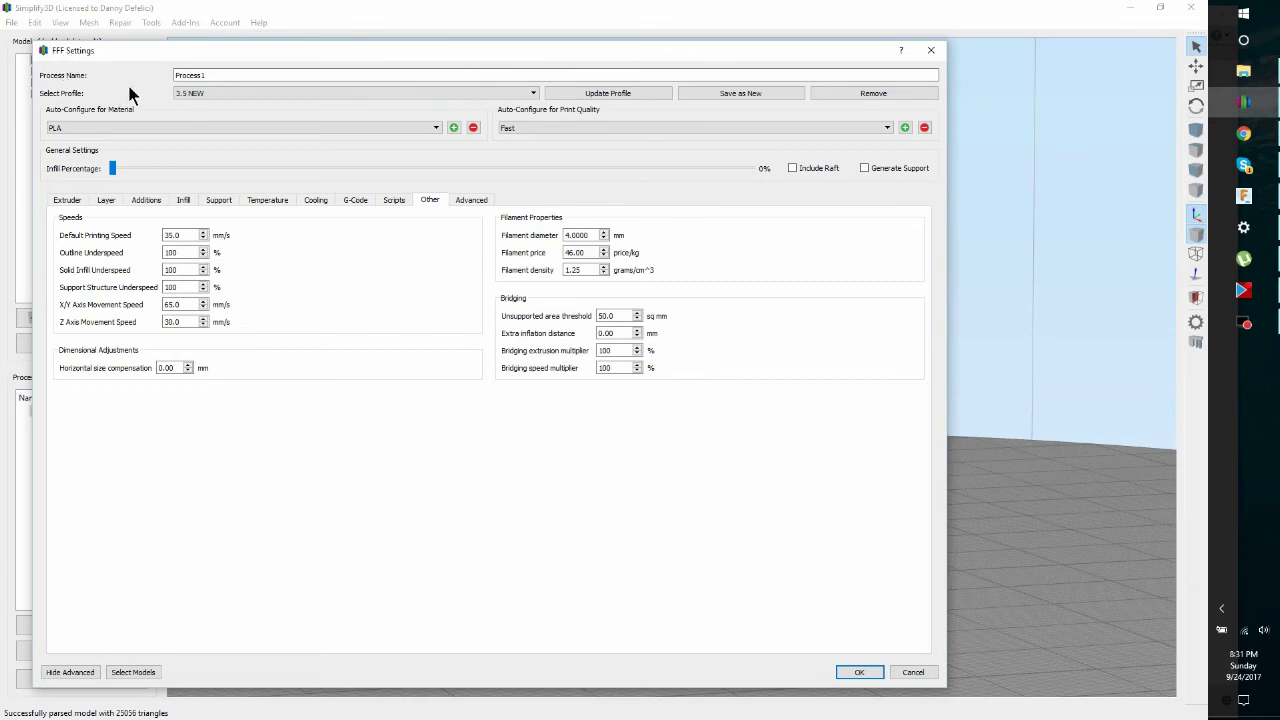
click(357, 201)
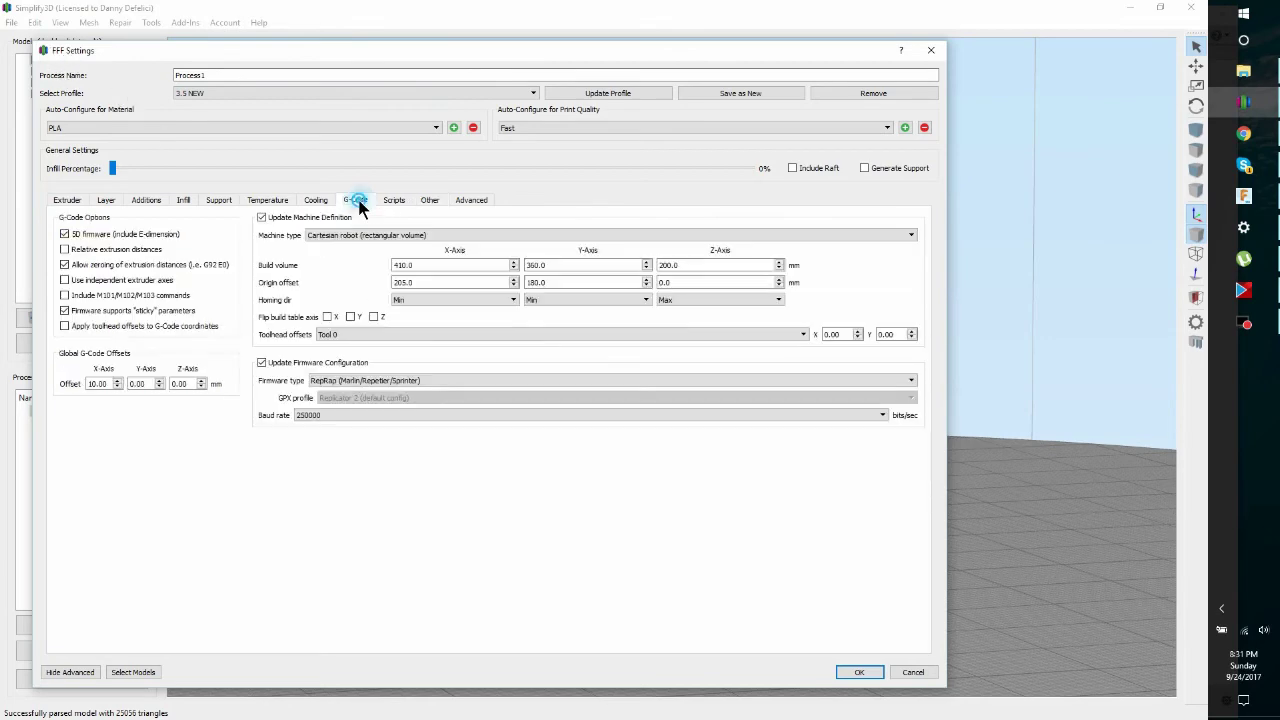
click(393, 203)
click(315, 201)
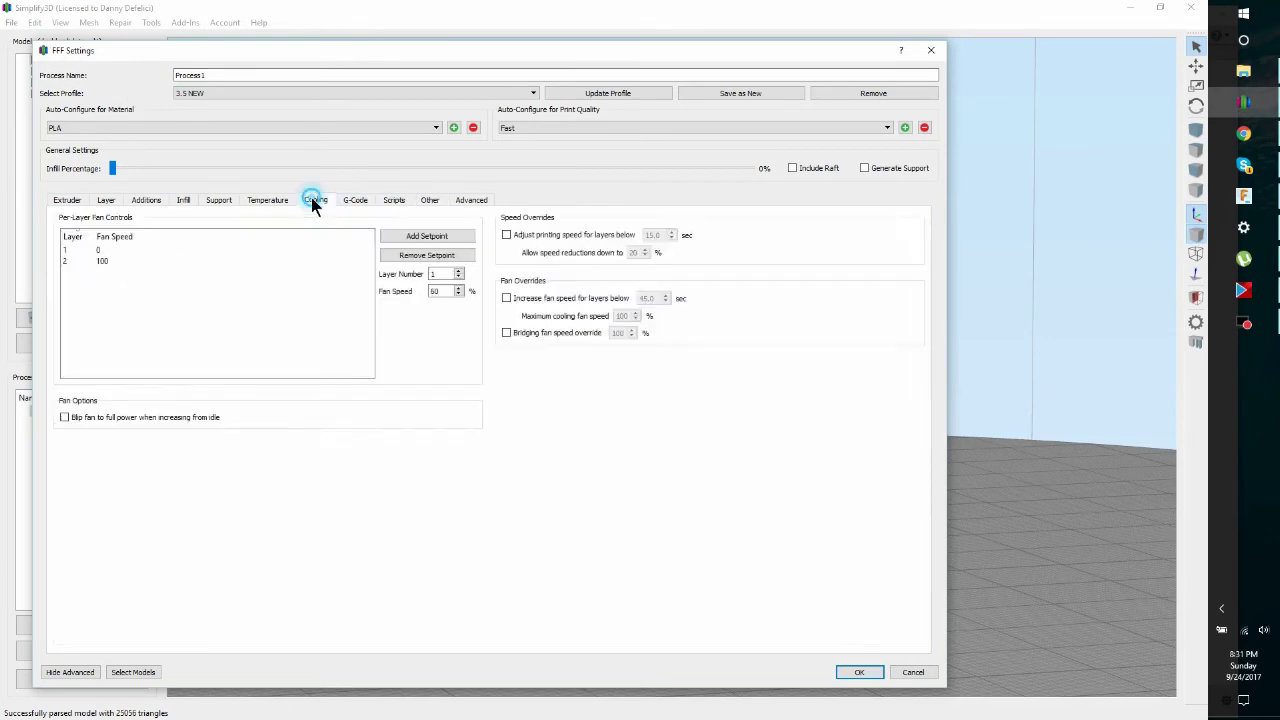
click(355, 204)
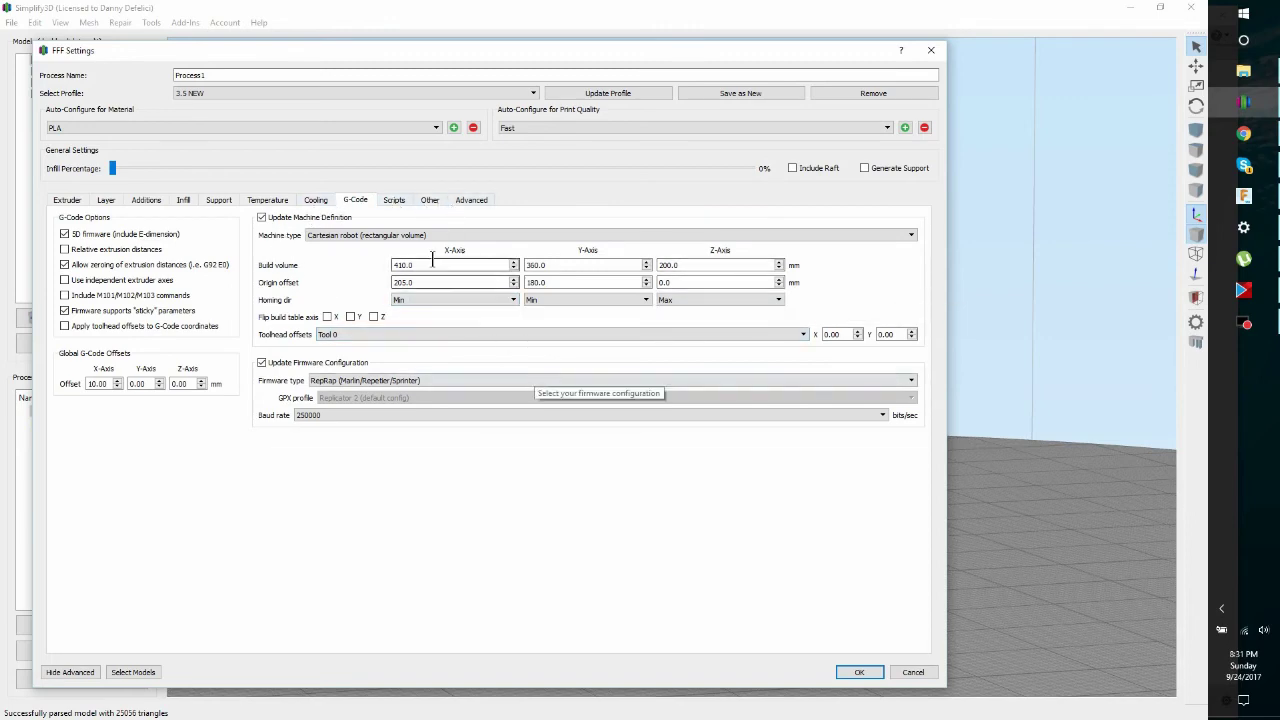
click(930, 50)
click(156, 26)
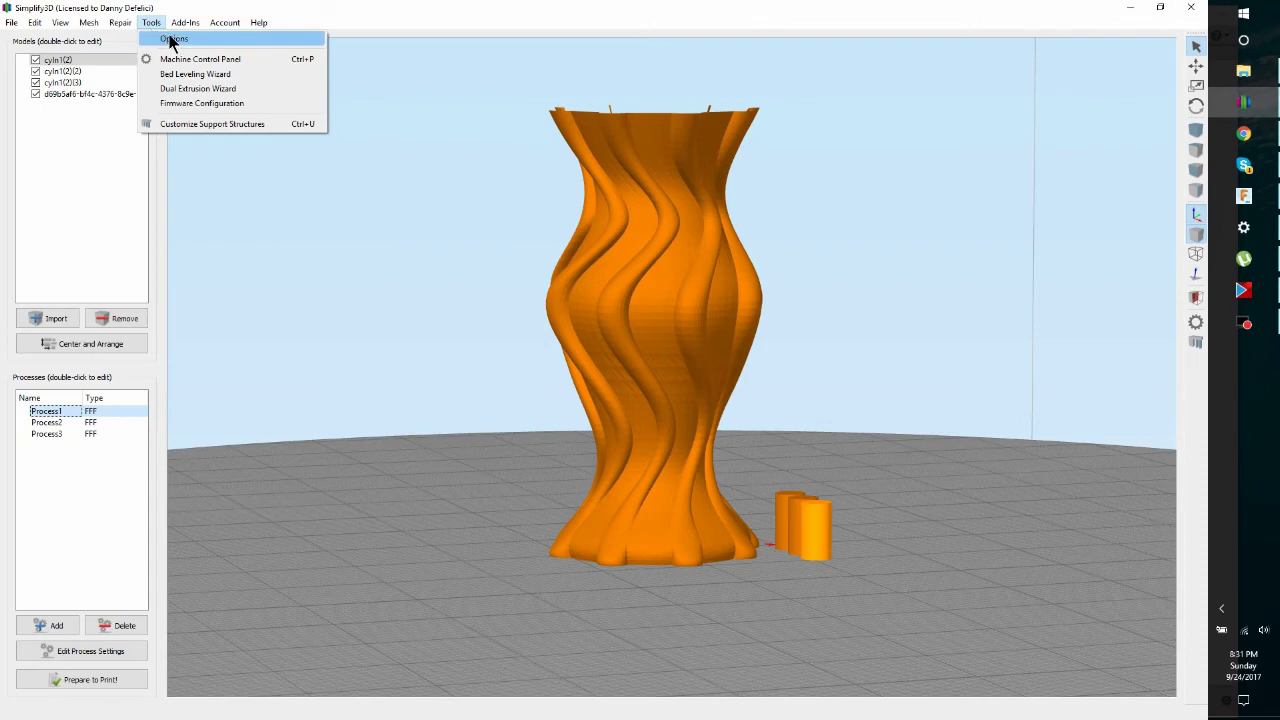
click(172, 40)
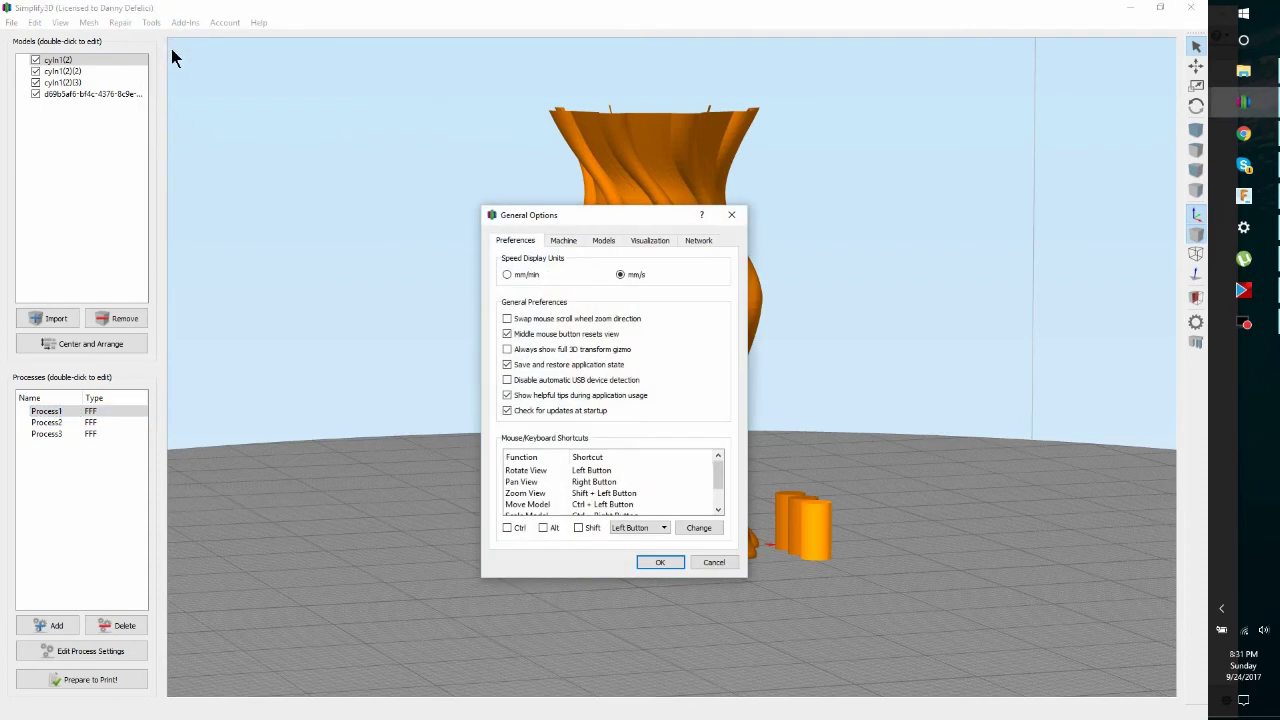
click(568, 242)
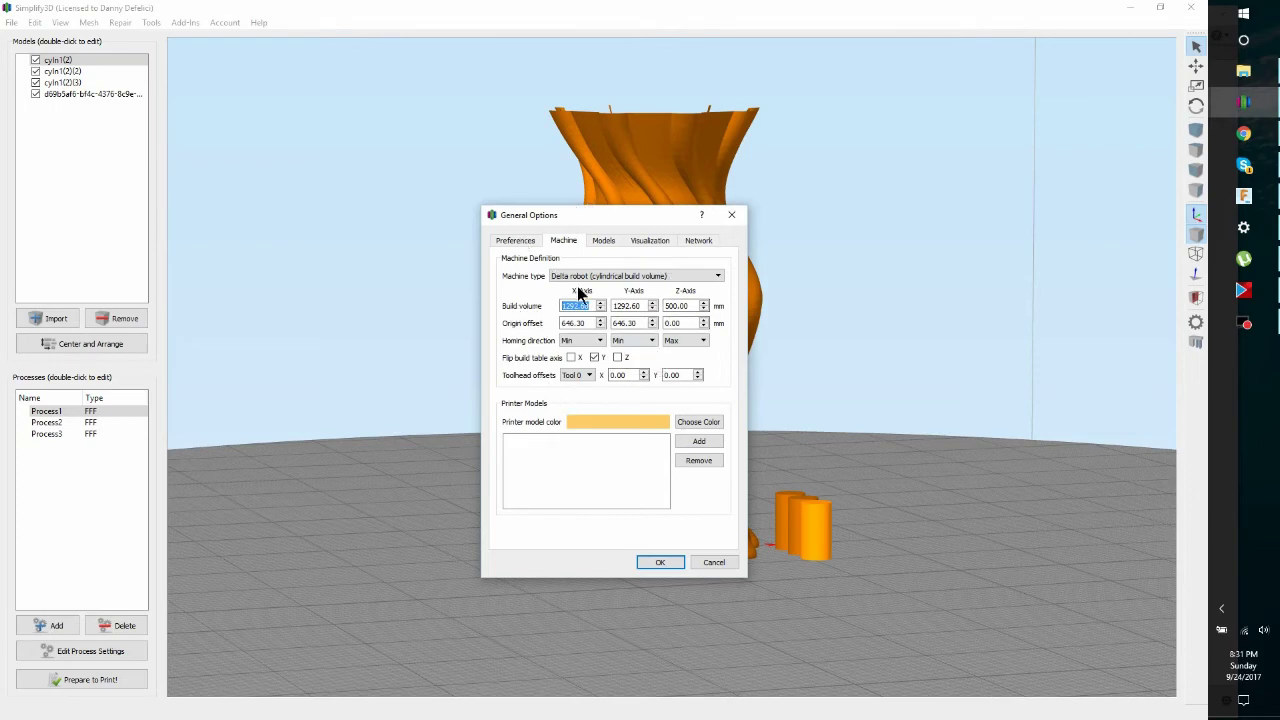
click(712, 561)
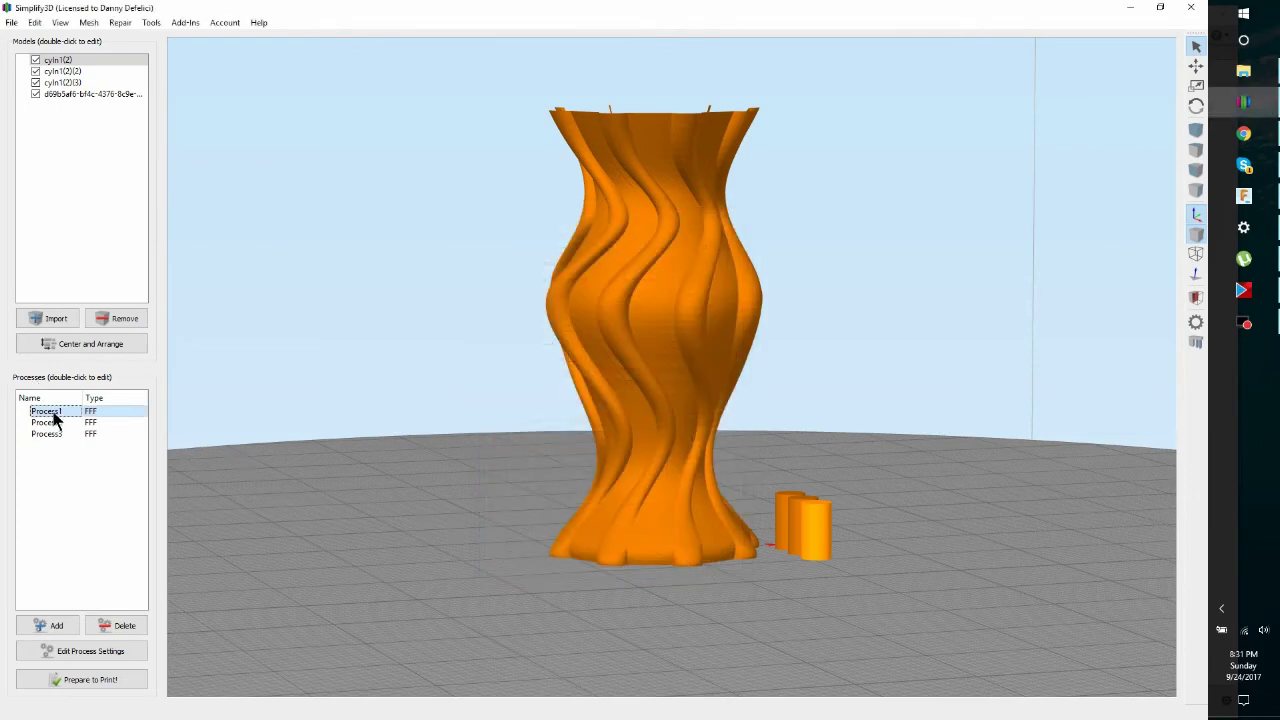
double_click(46, 414)
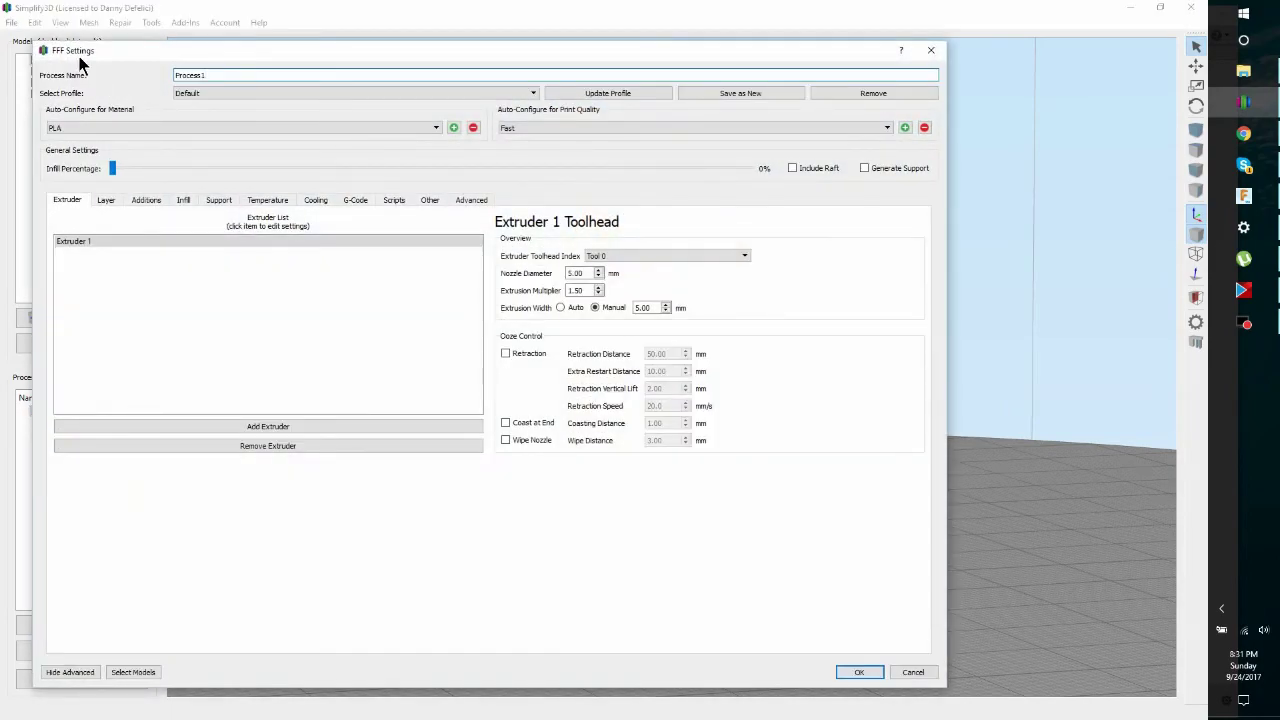
click(355, 200)
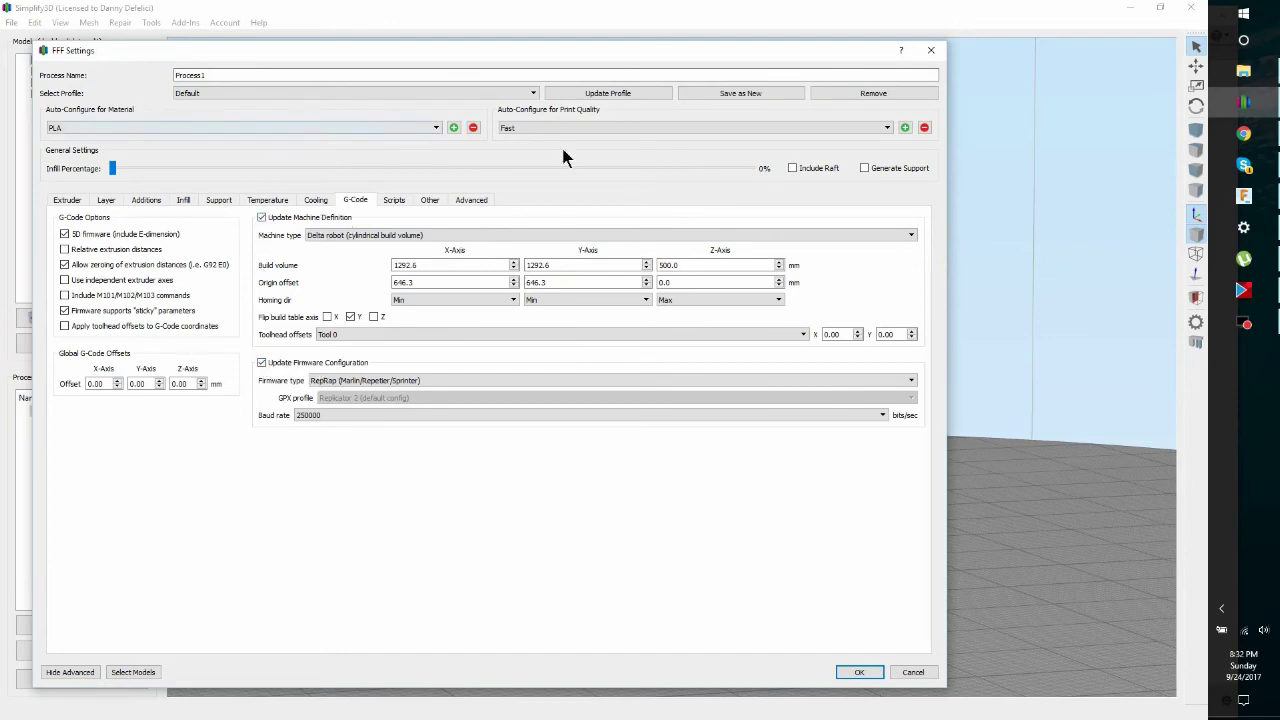
click(931, 51)
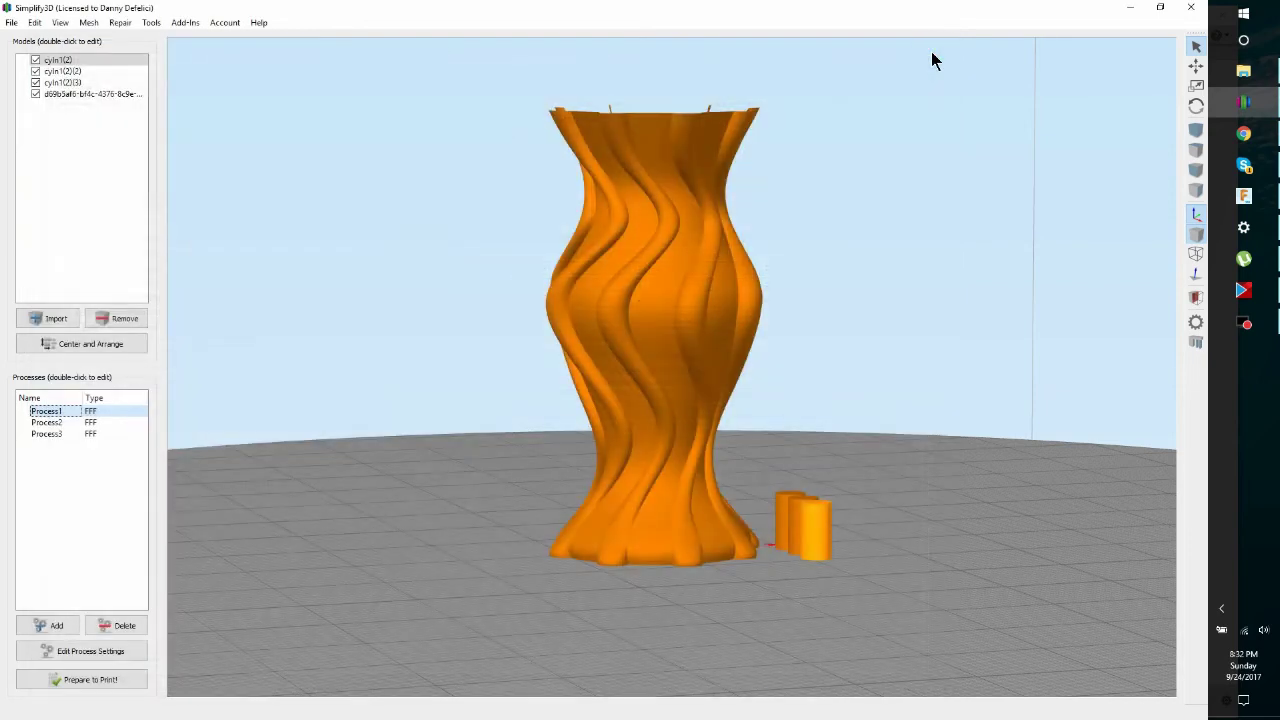
- Start an FFF profile import, cancel it, and switch to the DeltaBots FAQ page in Chrome
click(11, 23)
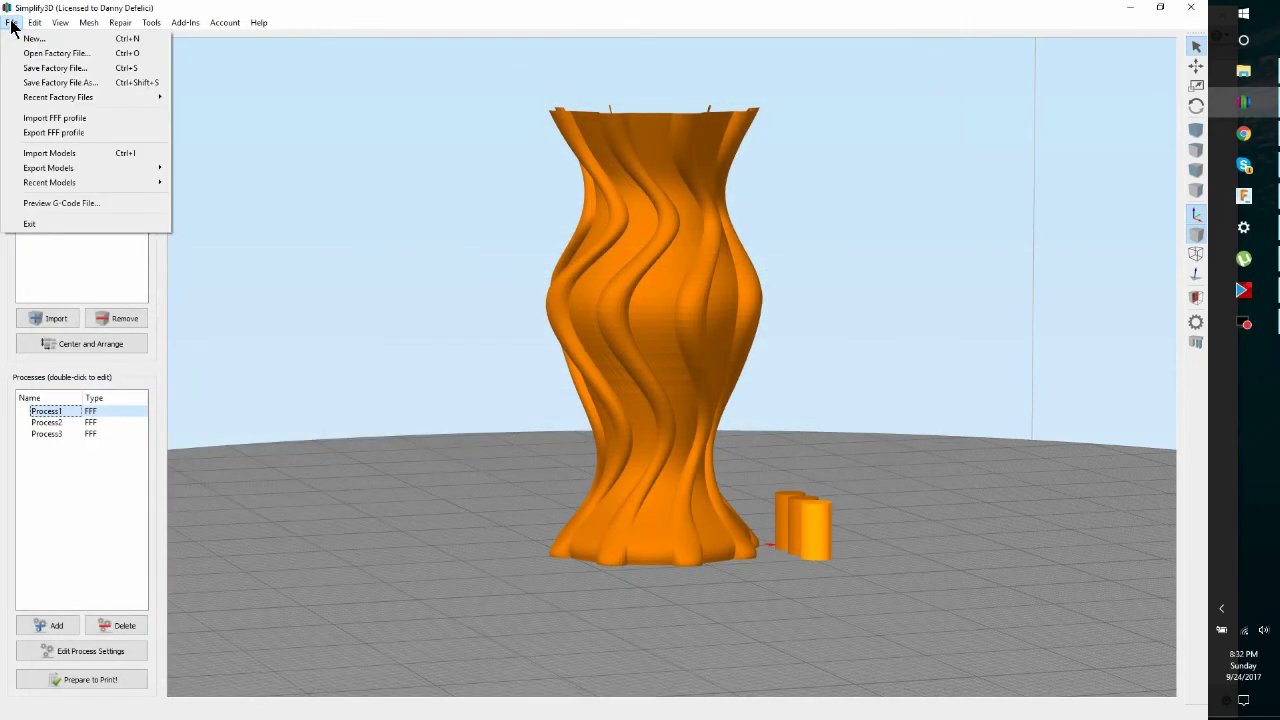
click(62, 122)
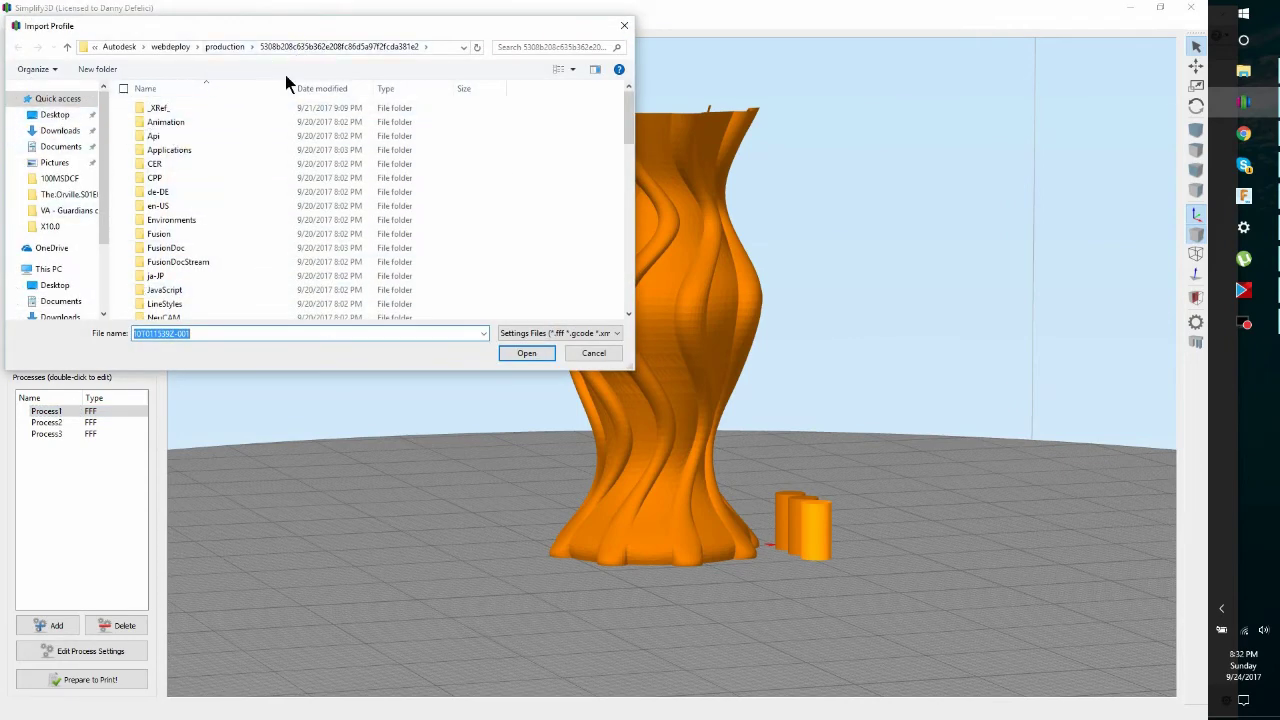
click(594, 353)
click(1244, 133)
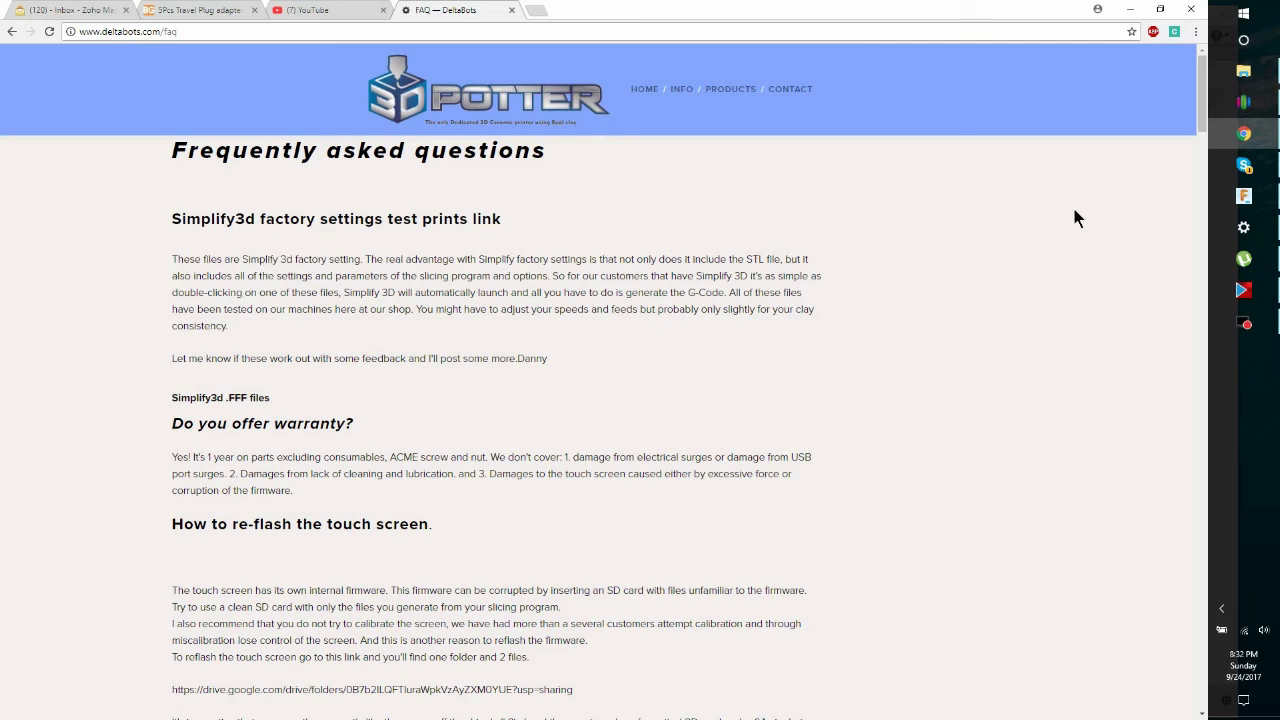
- Return to the Simplify3D window showing the upright vase and three cylinders
click(1244, 106)
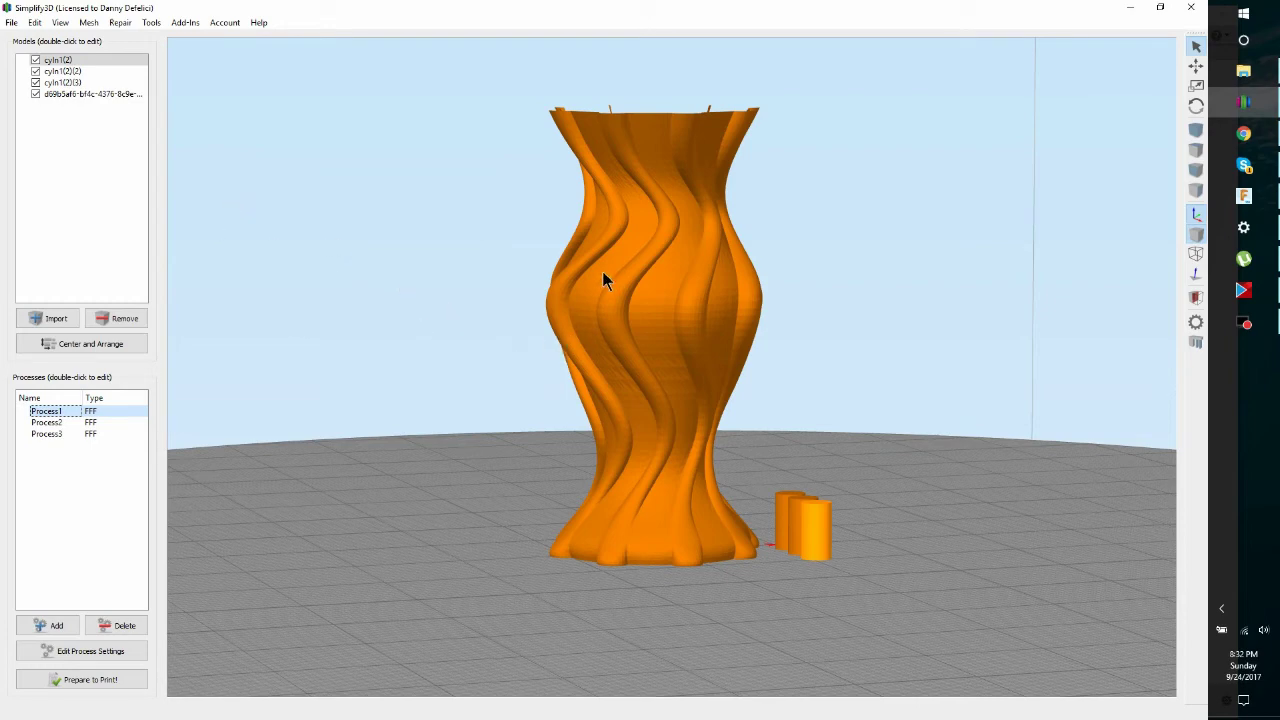
double_click(53, 412)
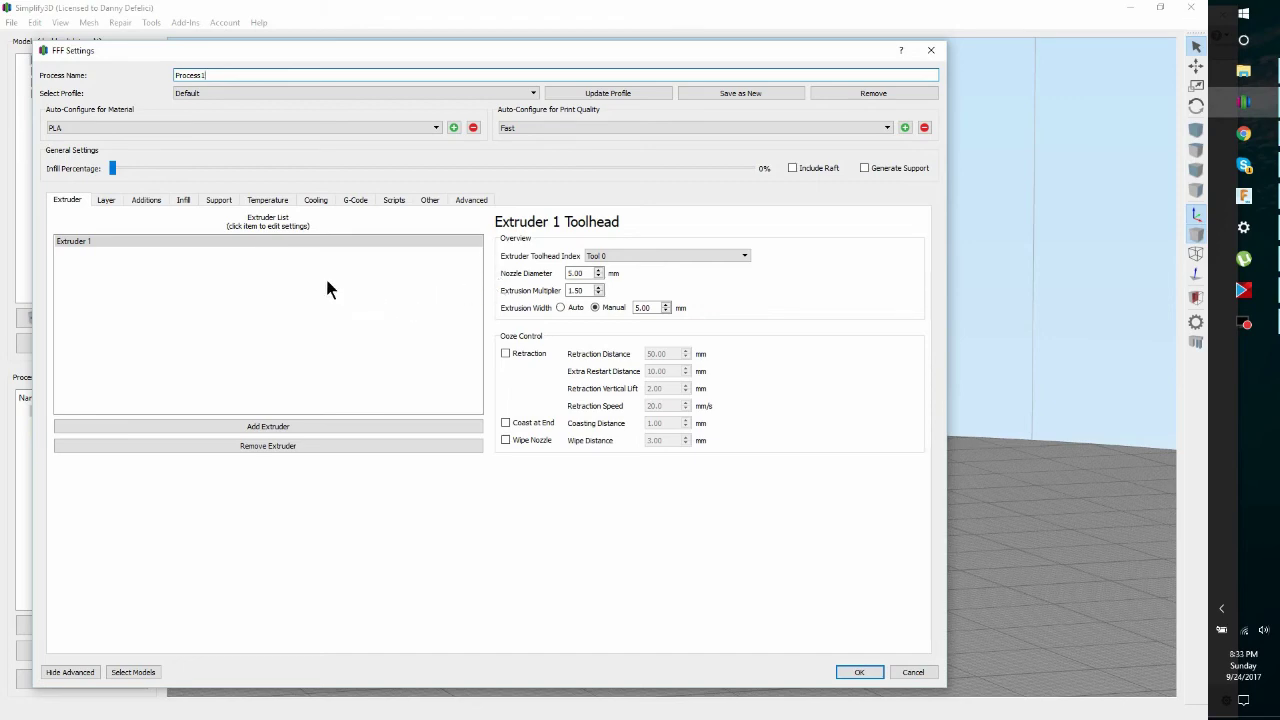
click(1004, 243)
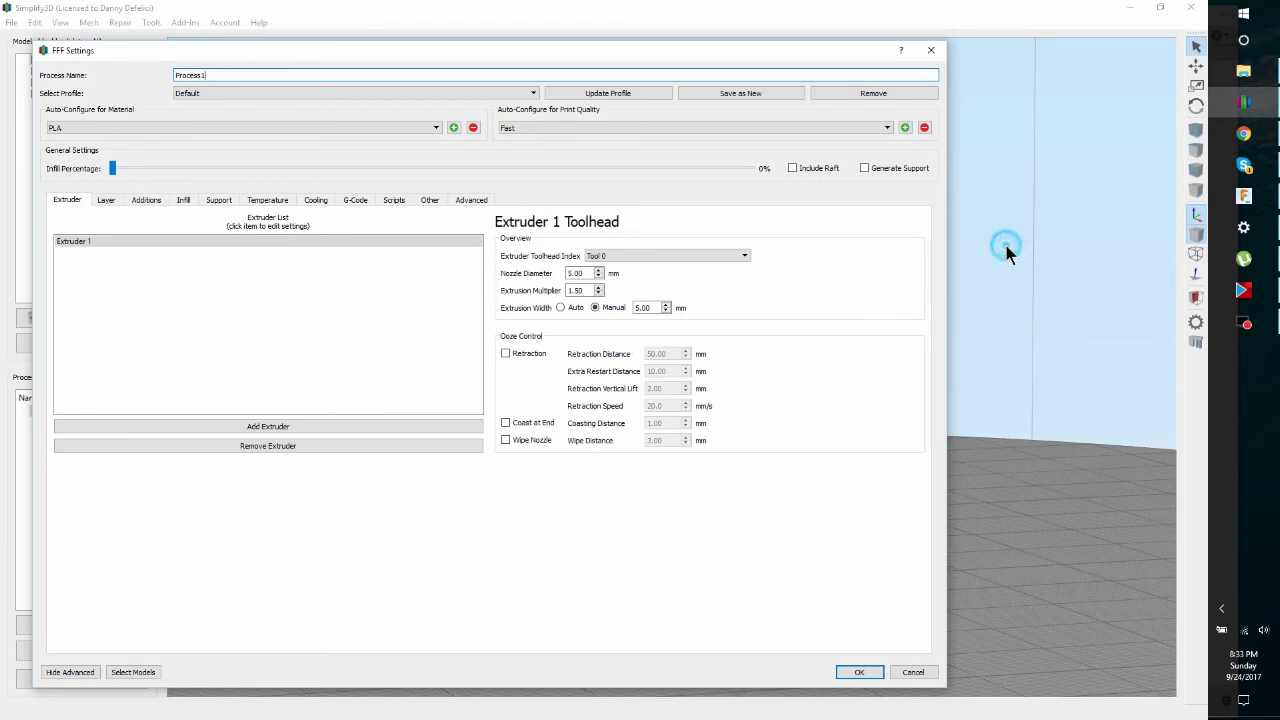
click(931, 51)
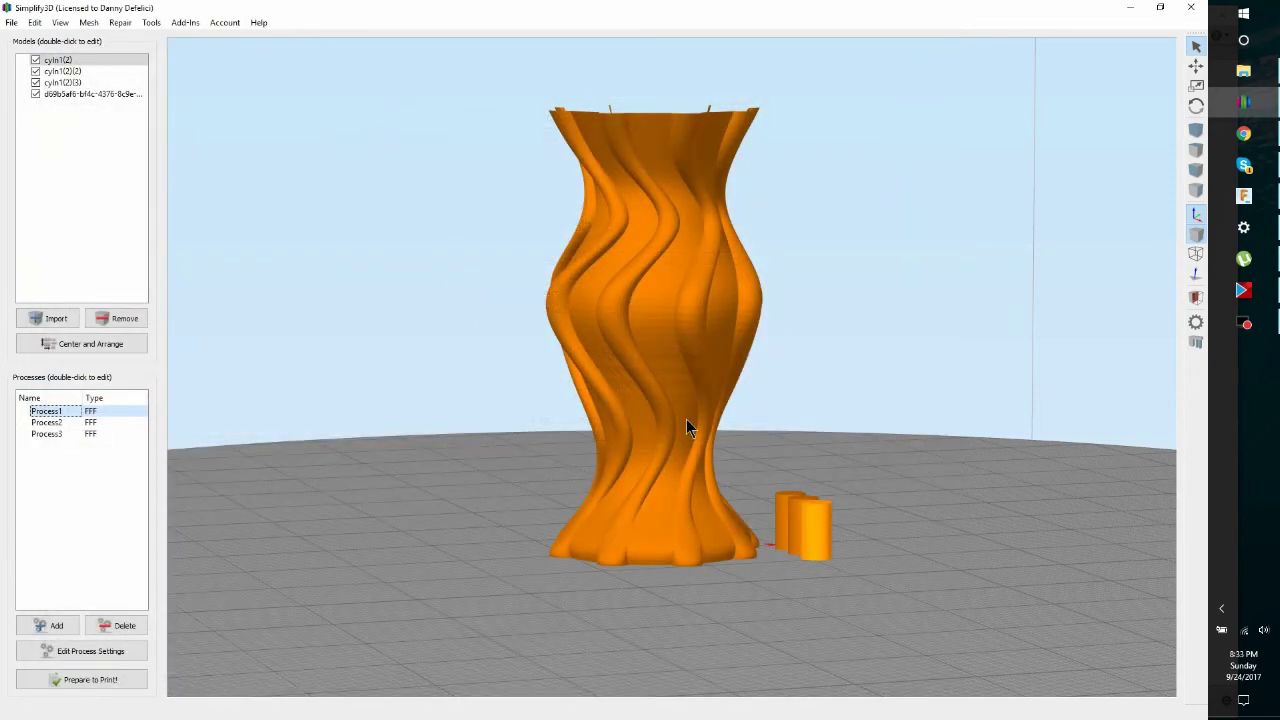
- Cancel the first print preparation and remove the three cylinder models from the bed
click(88, 681)
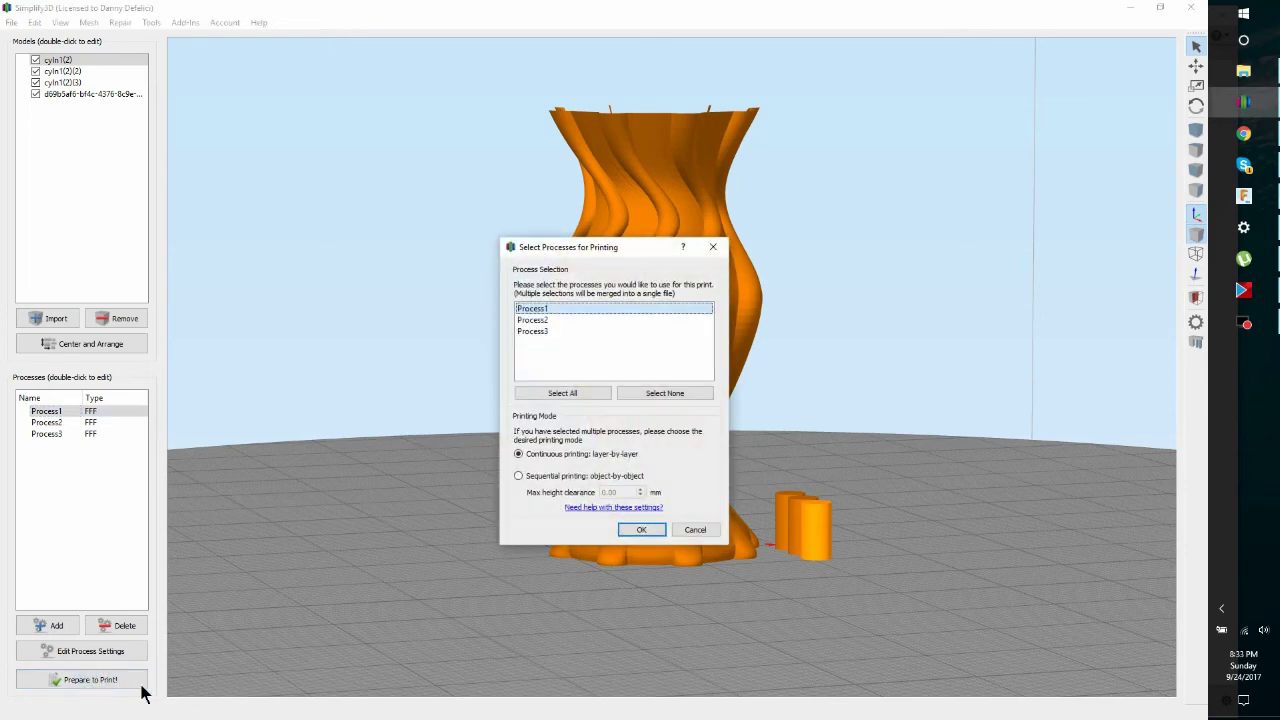
click(696, 530)
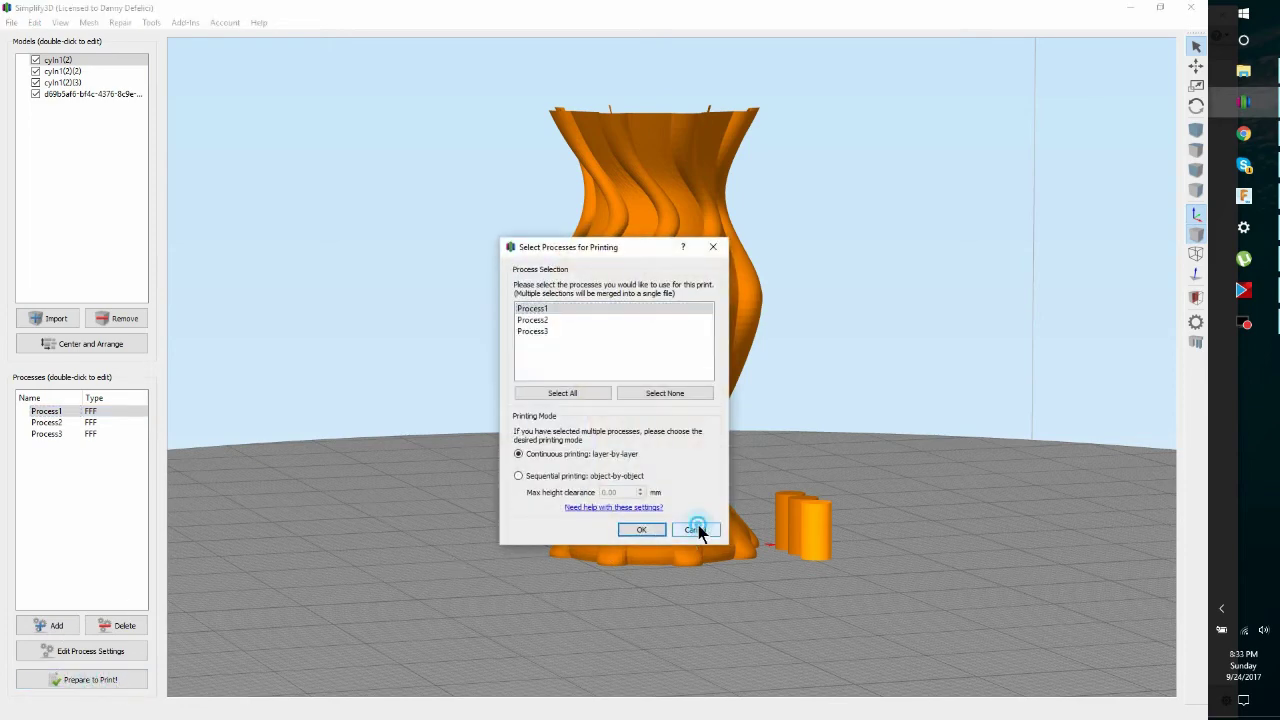
click(78, 60)
click(129, 316)
click(130, 314)
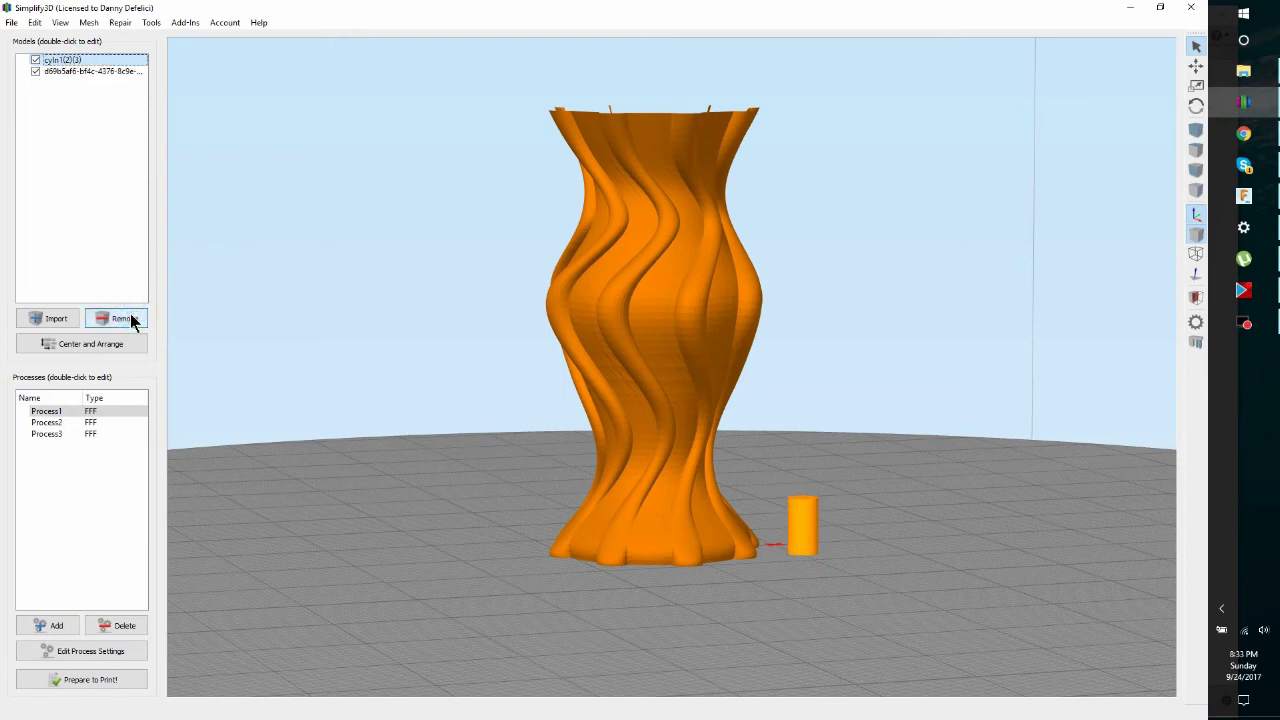
click(130, 314)
- Delete Process2 and Process3, leaving only Process1
click(64, 421)
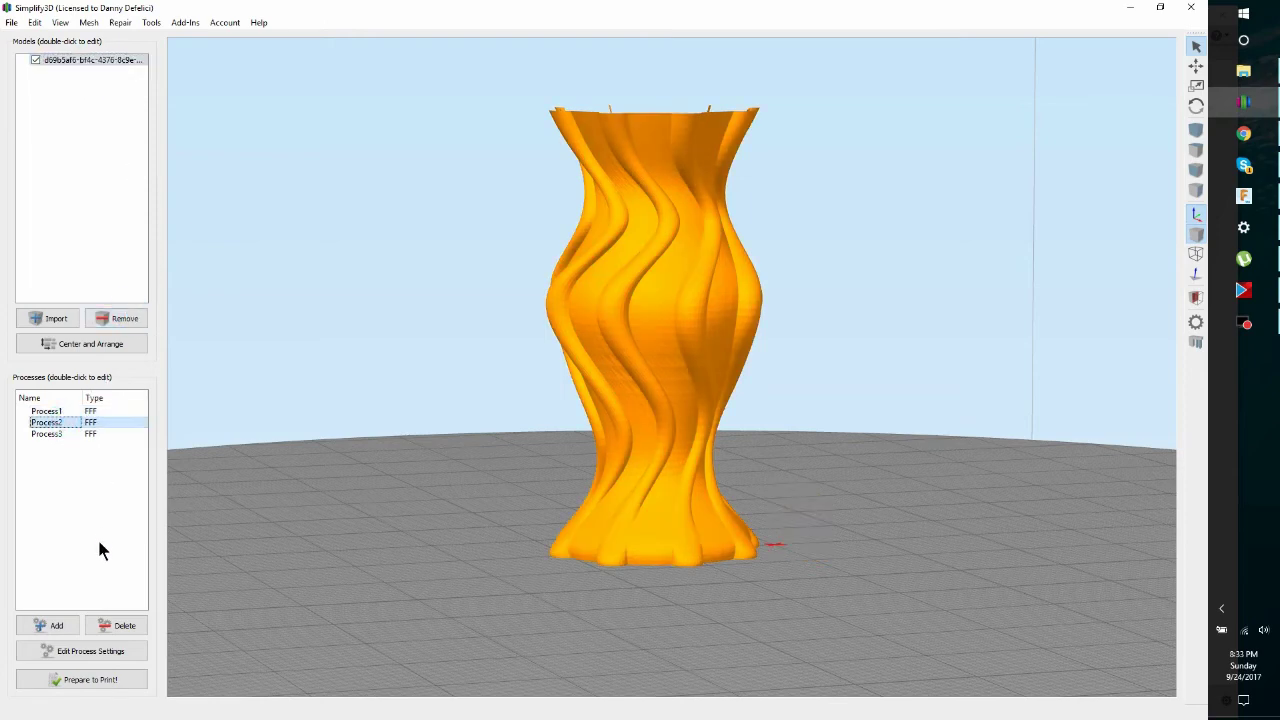
click(121, 625)
click(52, 422)
click(121, 626)
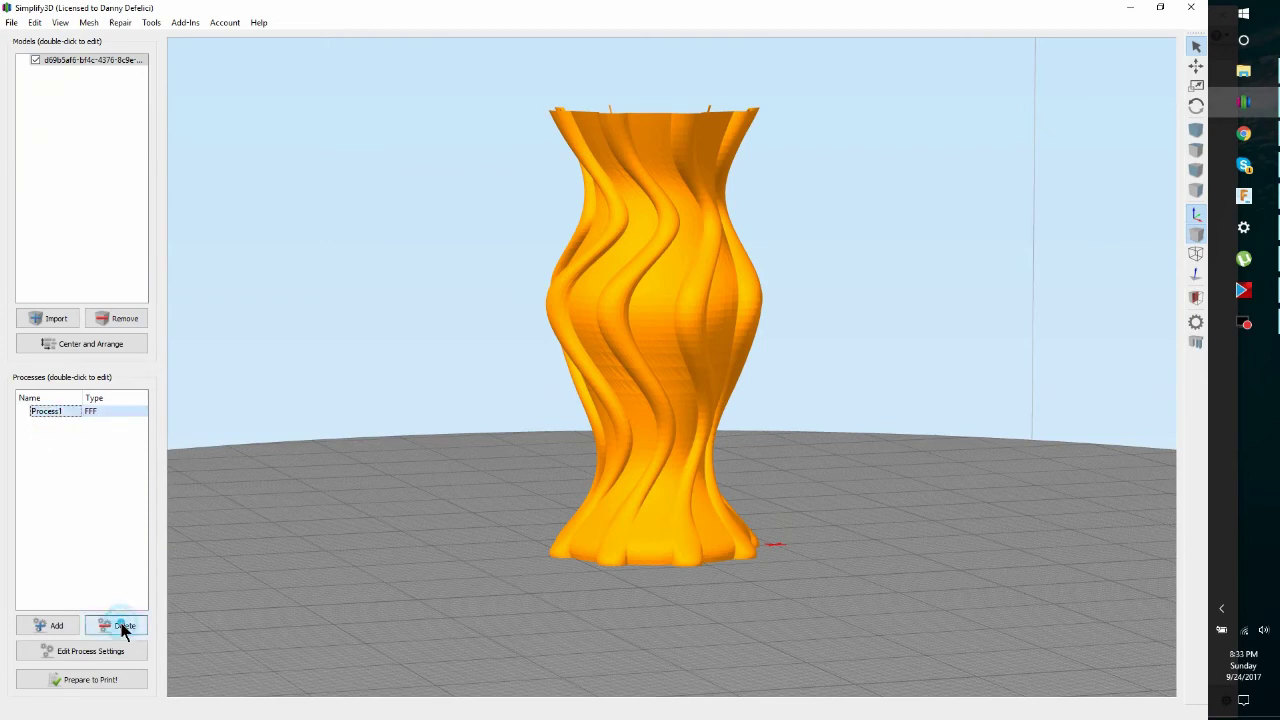
- Slice and preview the vase (about 1 hour 13 minutes), then reopen Process1's FFF settings
click(99, 683)
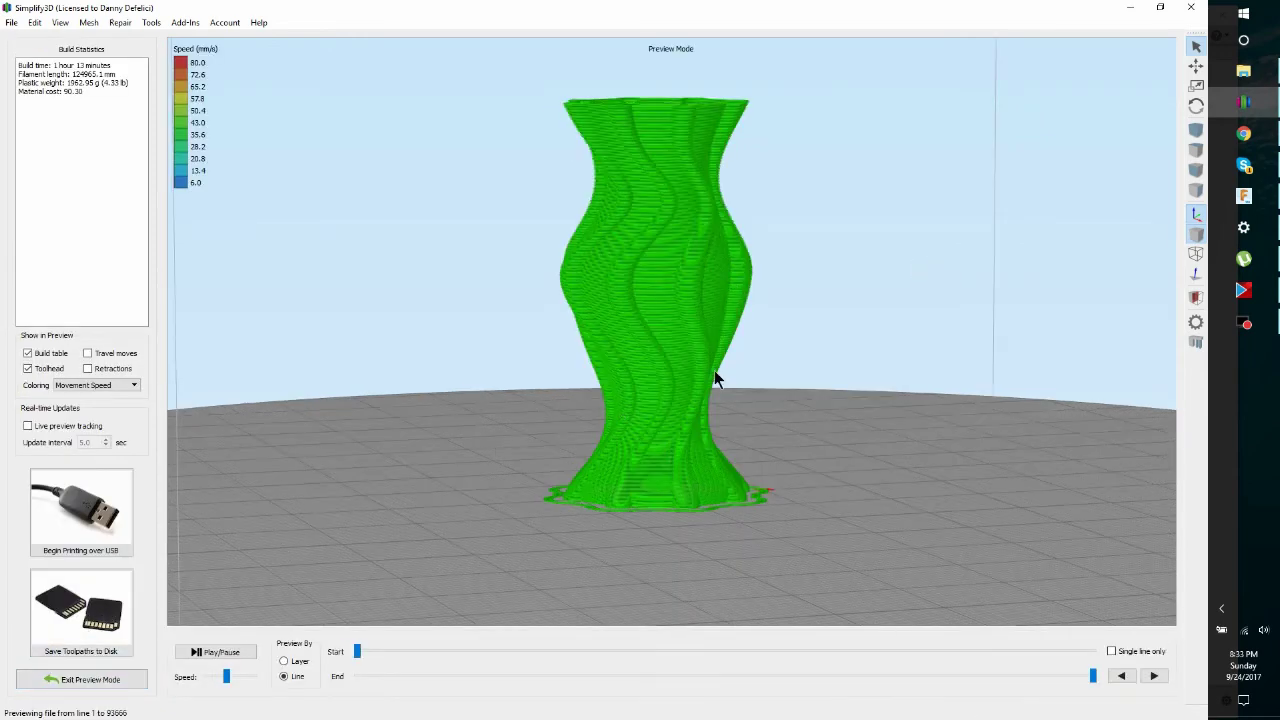
click(100, 684)
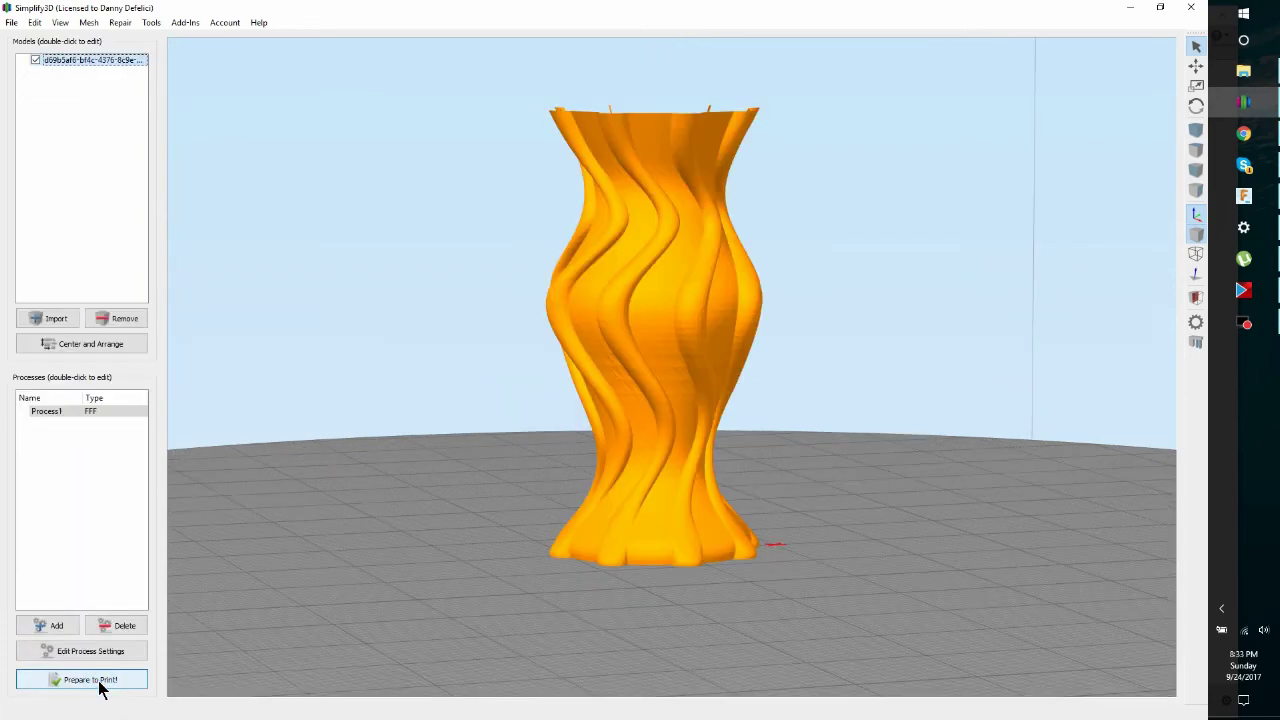
click(104, 650)
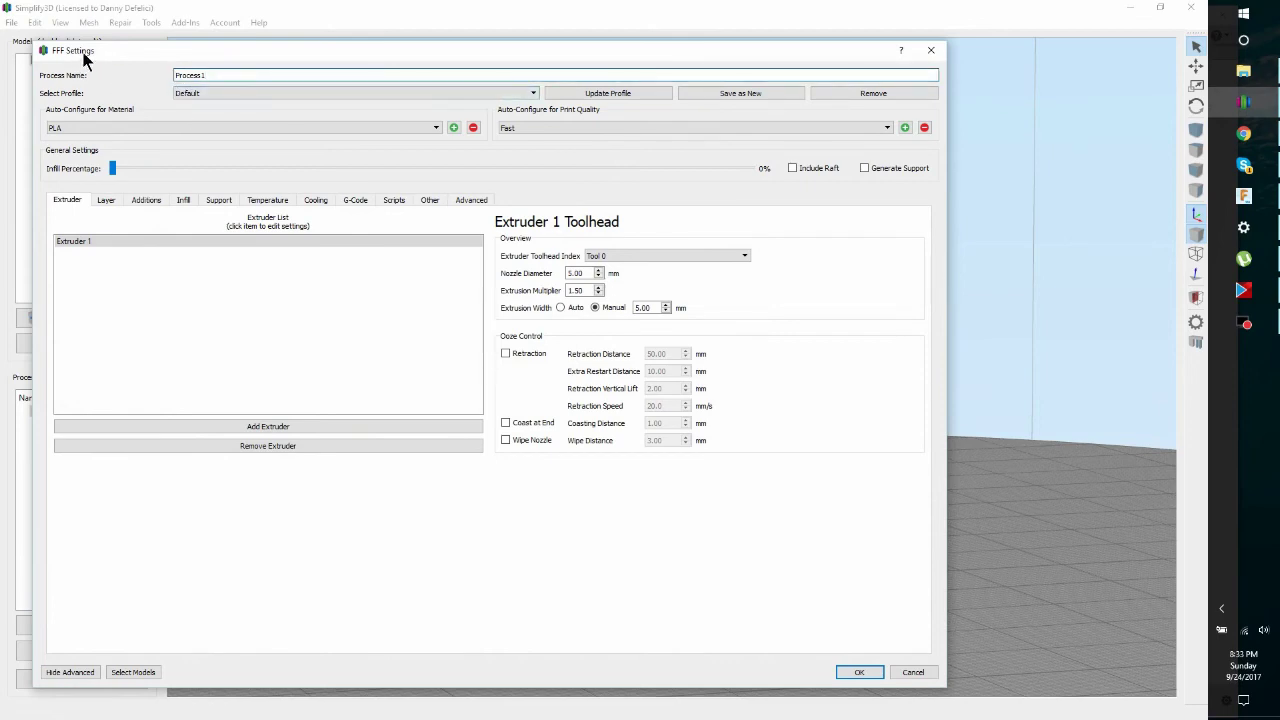
- Check the nozzle diameter value, then close and reopen Process1's FFF settings
double_click(570, 273)
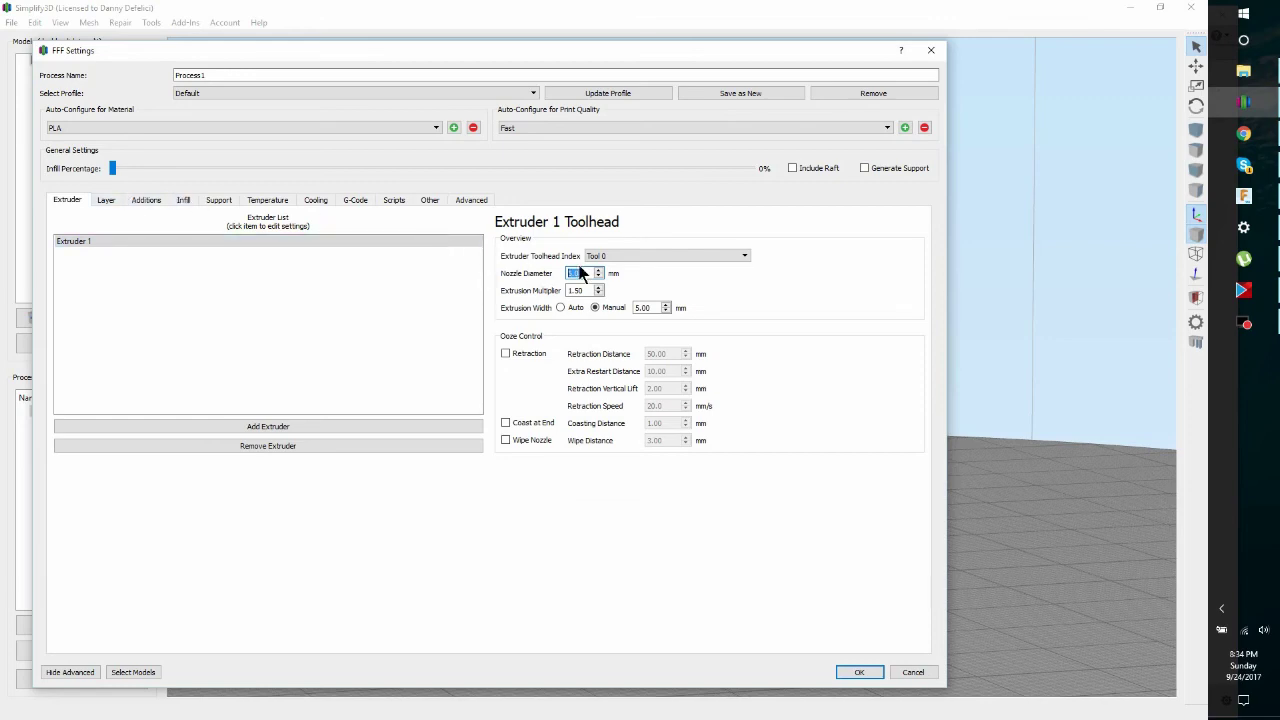
click(928, 52)
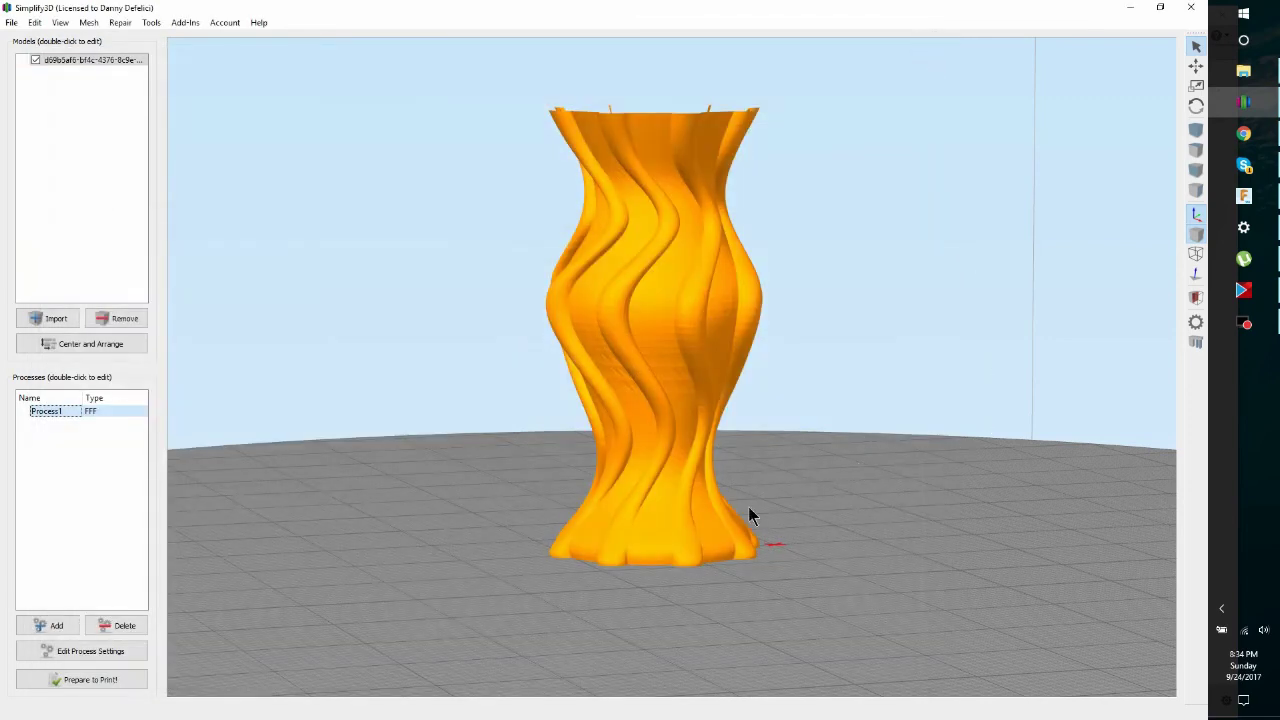
double_click(47, 412)
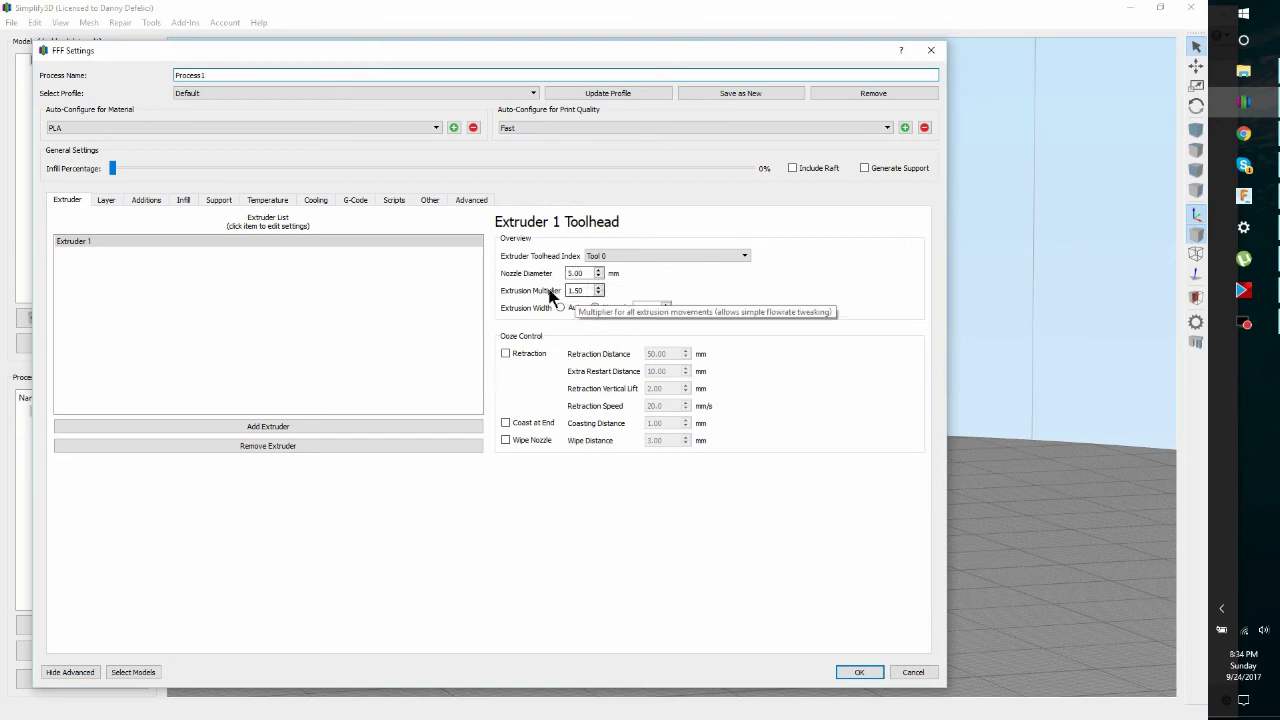
- Enable Extruder 1 retraction at 50 mm distance and 20 mm/s, then view the layer settings
click(505, 354)
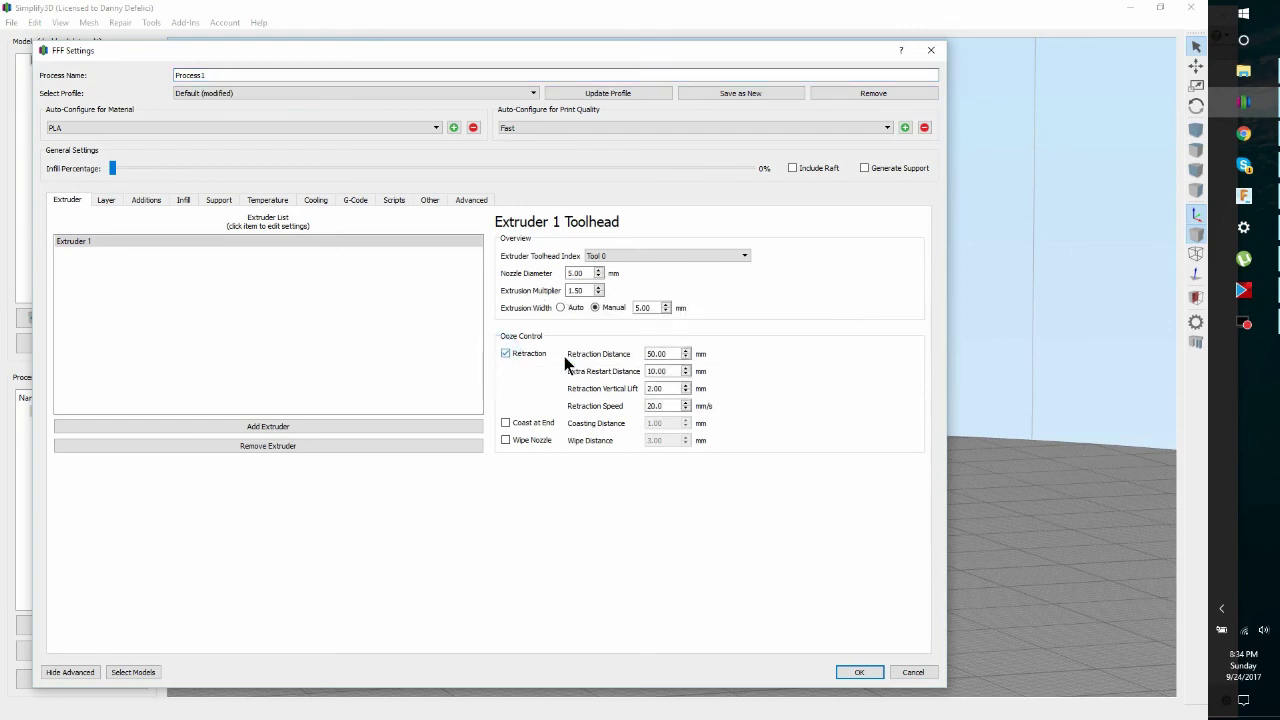
click(668, 354)
click(104, 200)
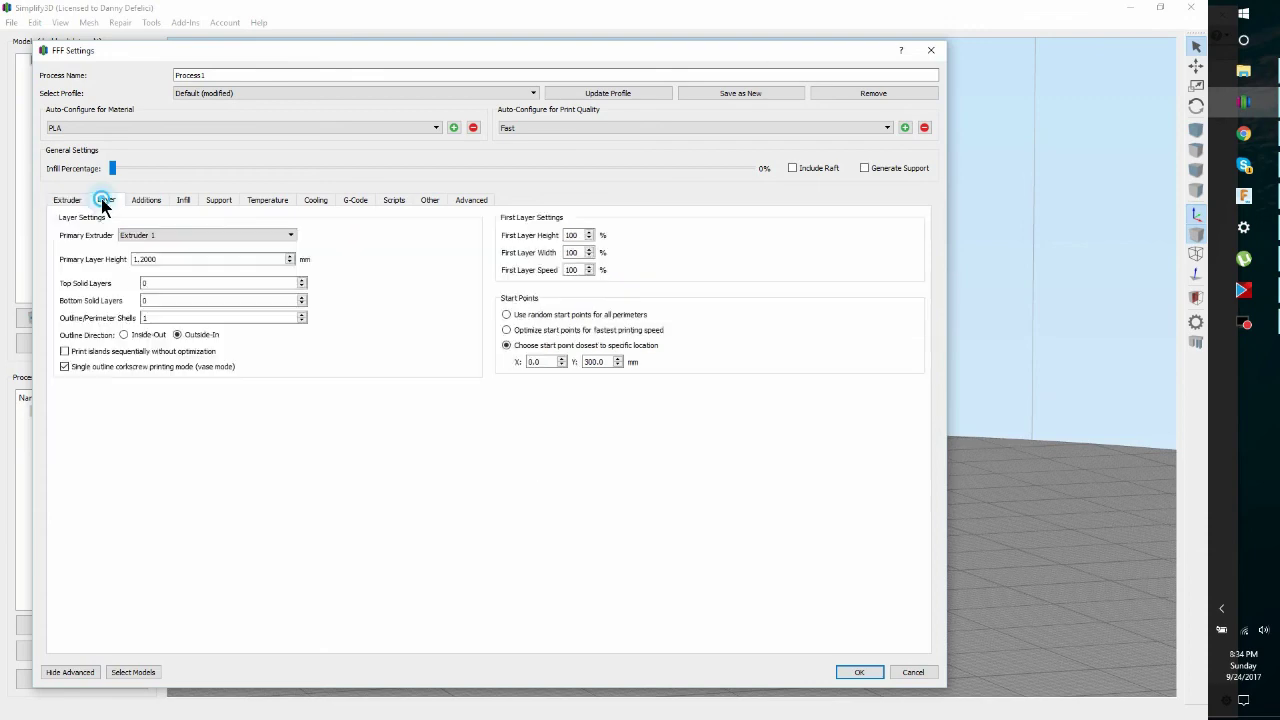
- Review the layer settings (1.0 mm height, solid layers, perimeter shells) and skirt outlines
click(157, 259)
click(149, 283)
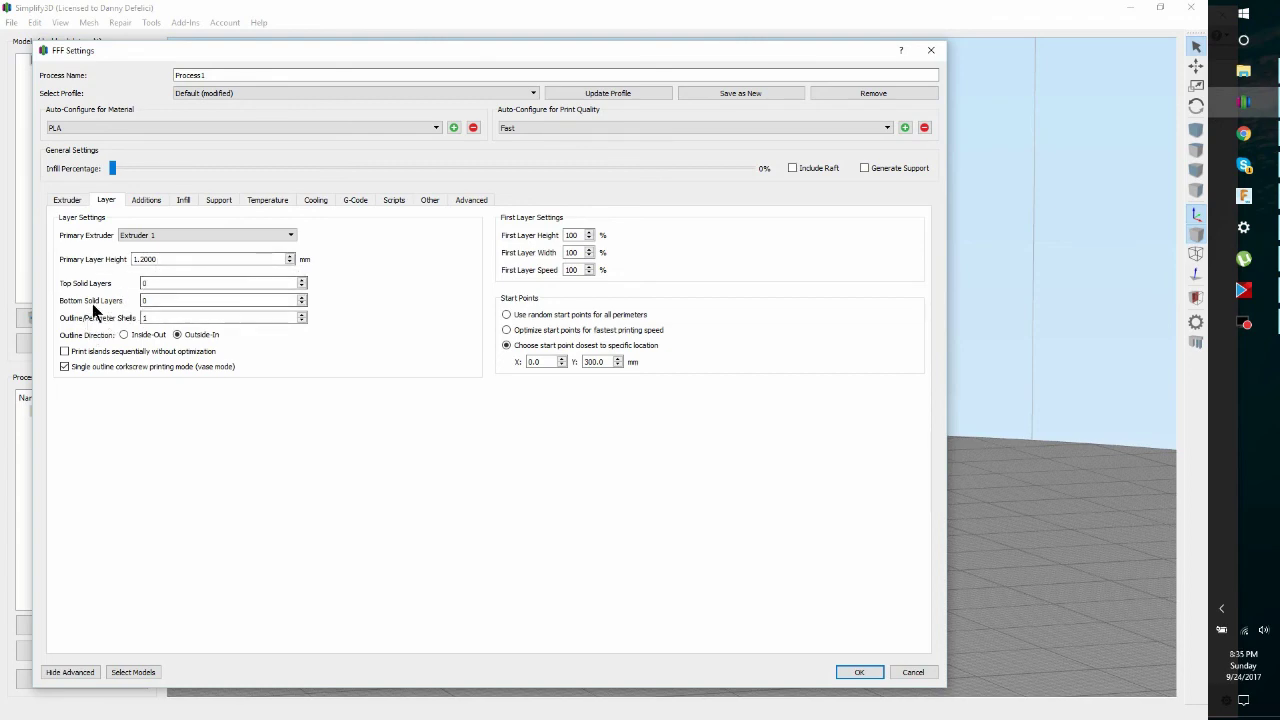
click(147, 299)
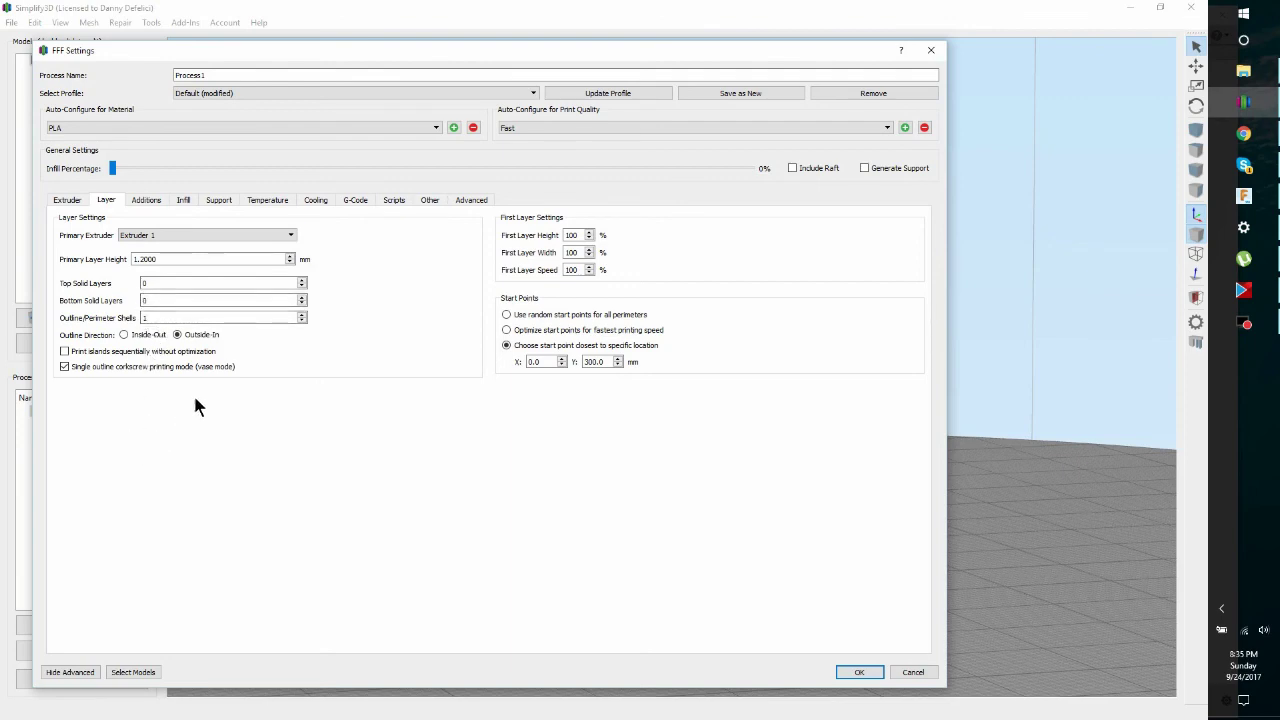
click(149, 318)
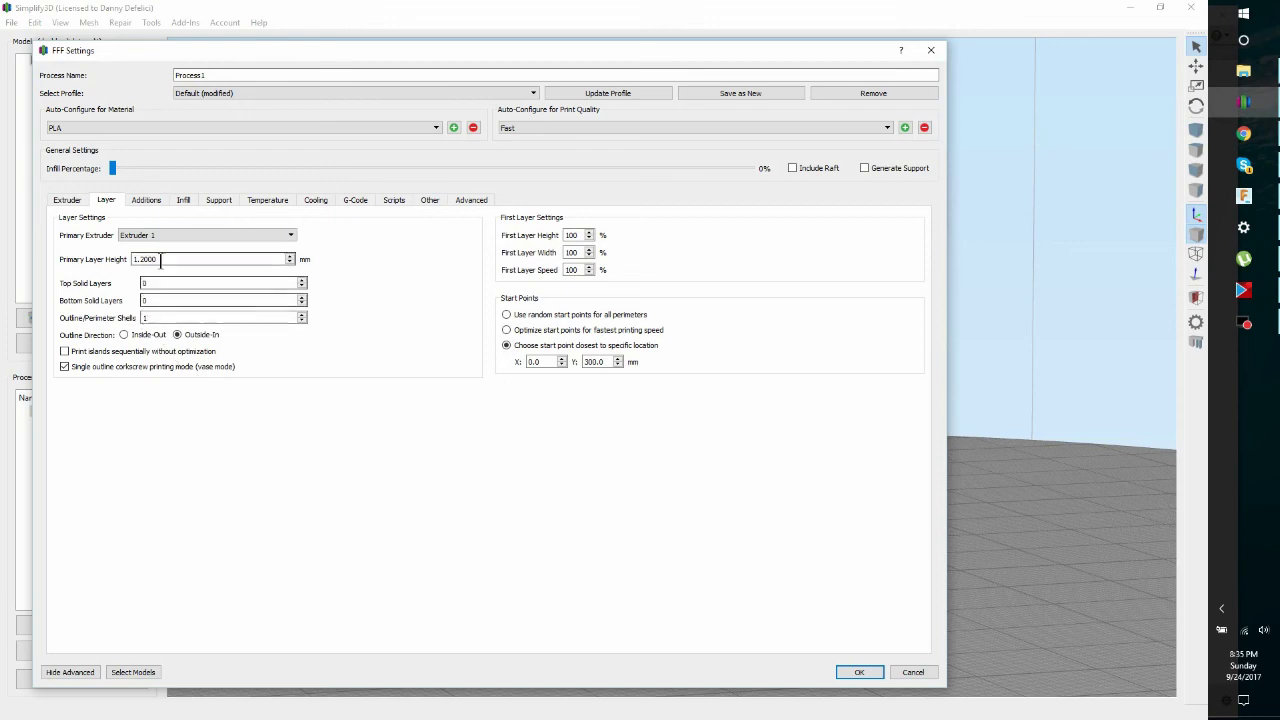
click(147, 201)
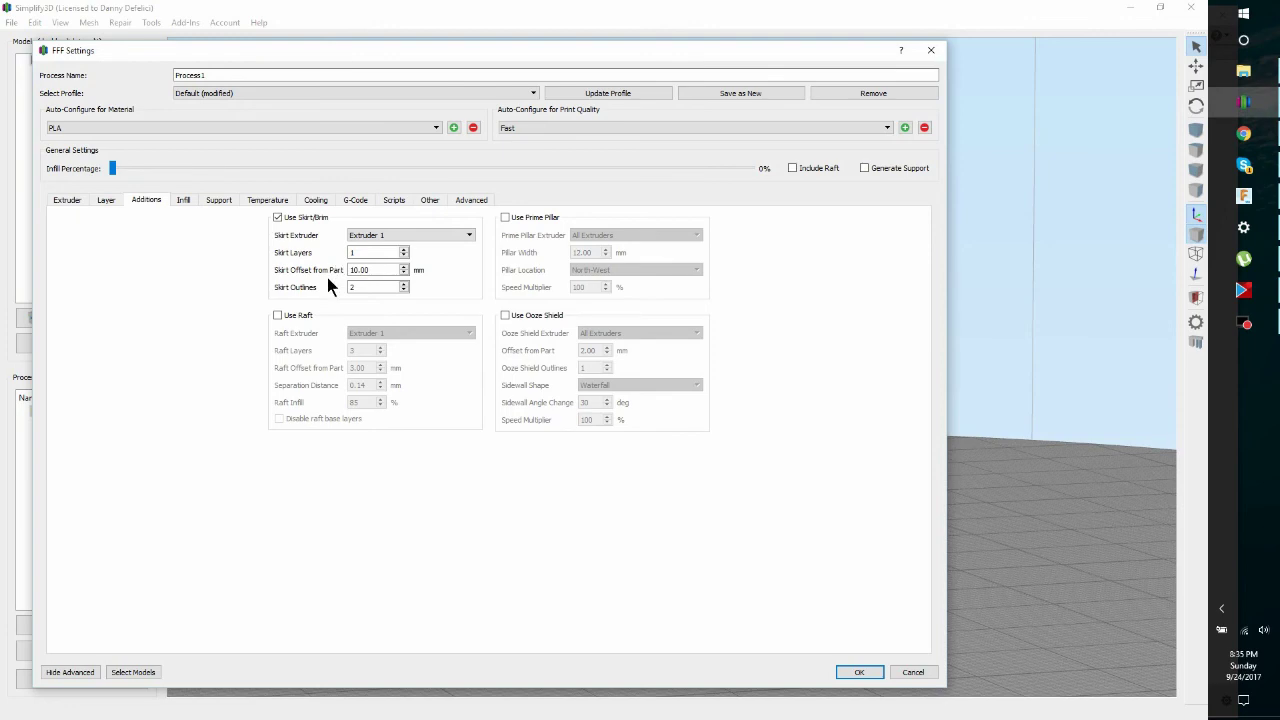
click(356, 288)
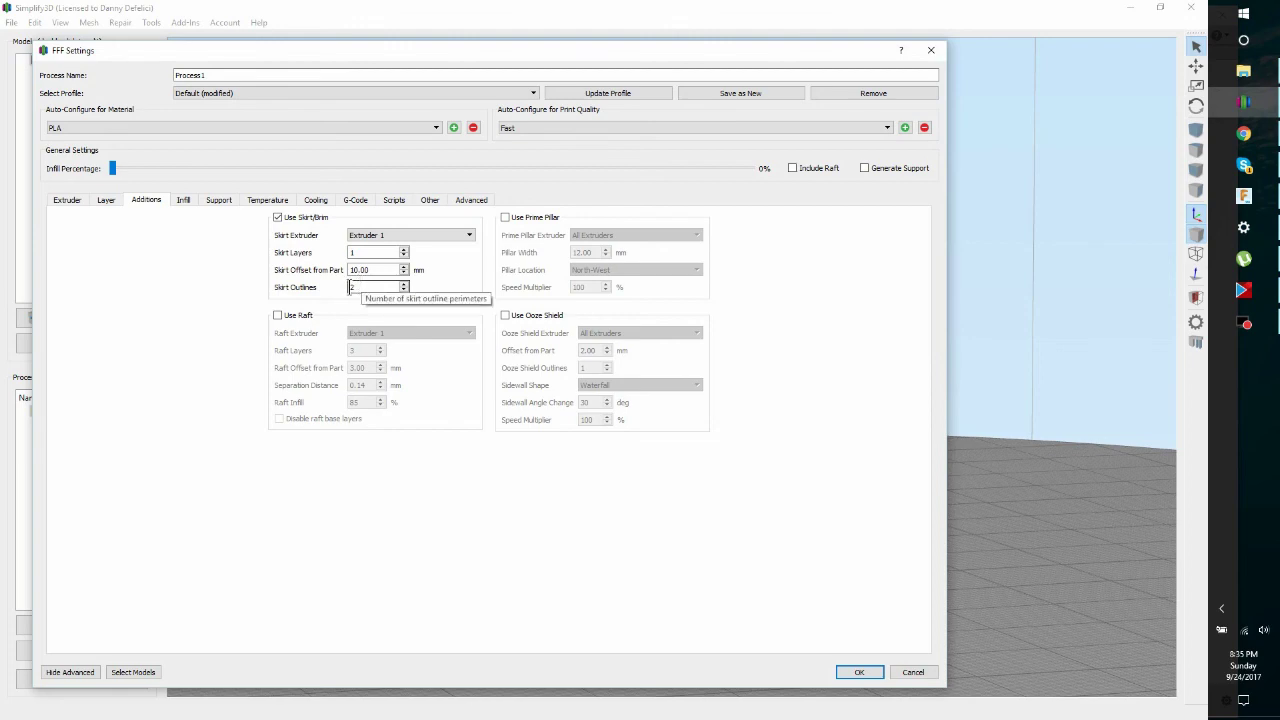
- Review the infill, support, Extruder 1 temperature, cooling and G-code machine settings
click(184, 200)
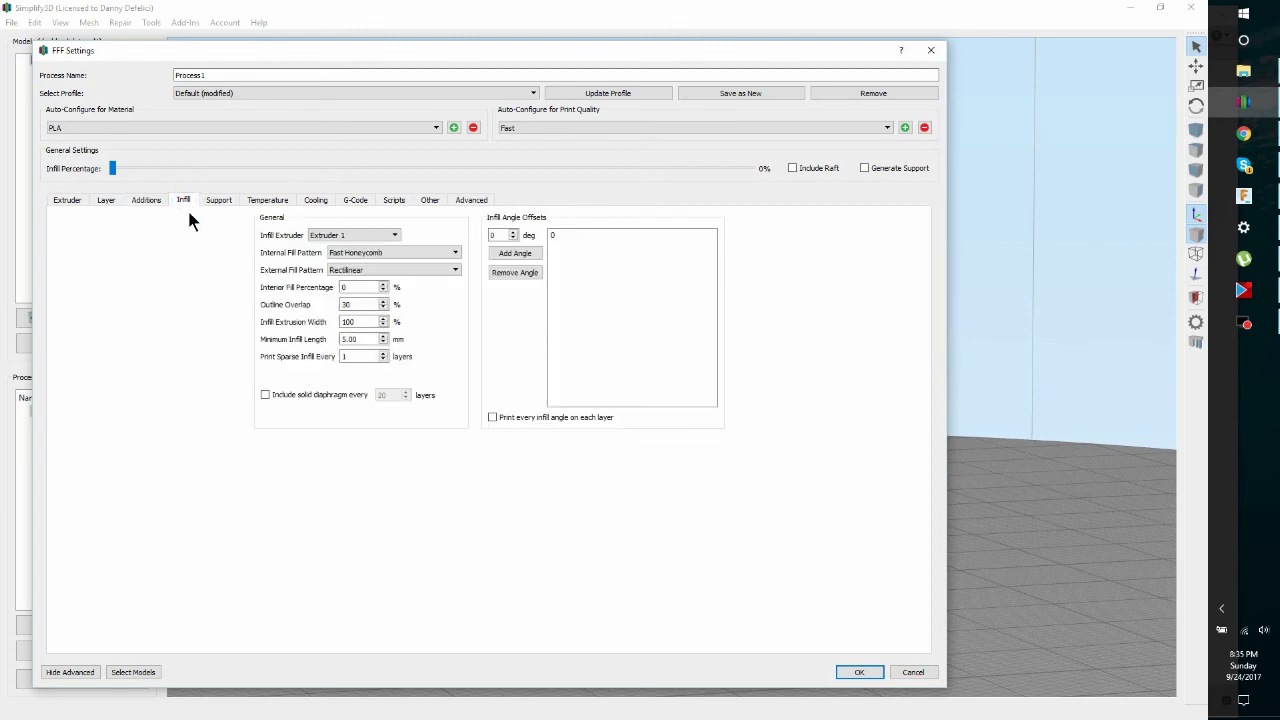
click(221, 200)
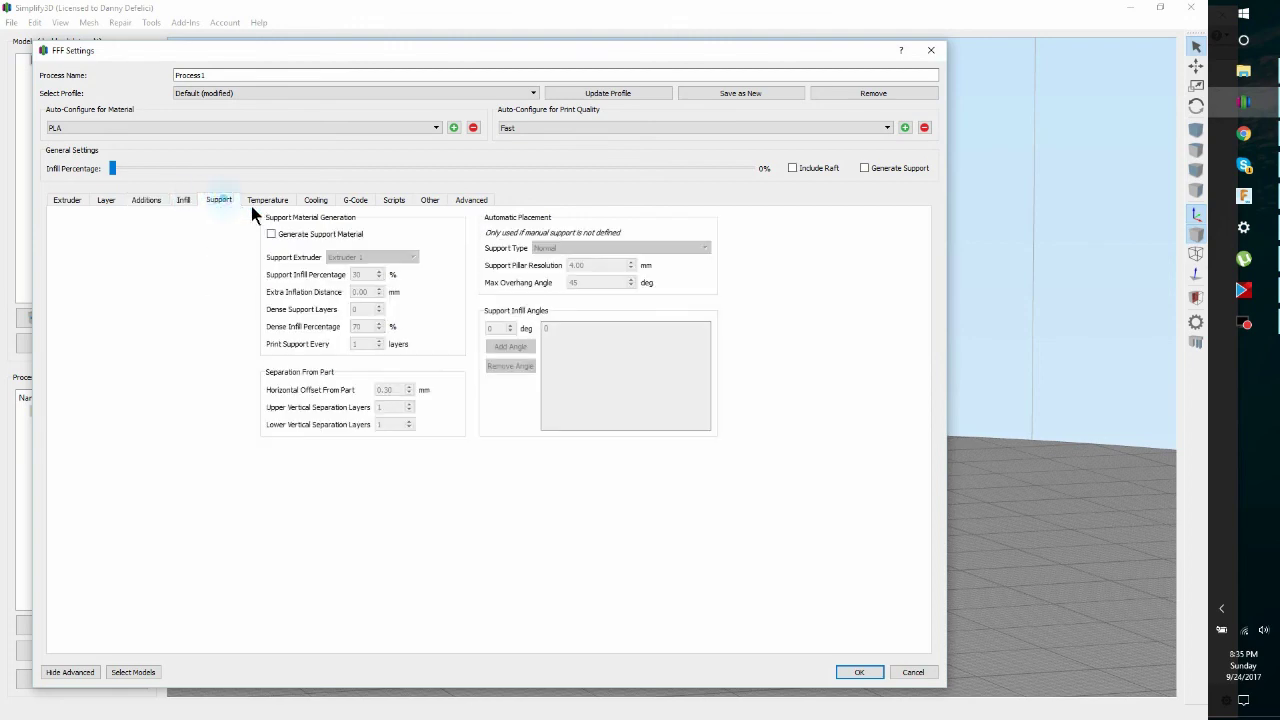
click(268, 200)
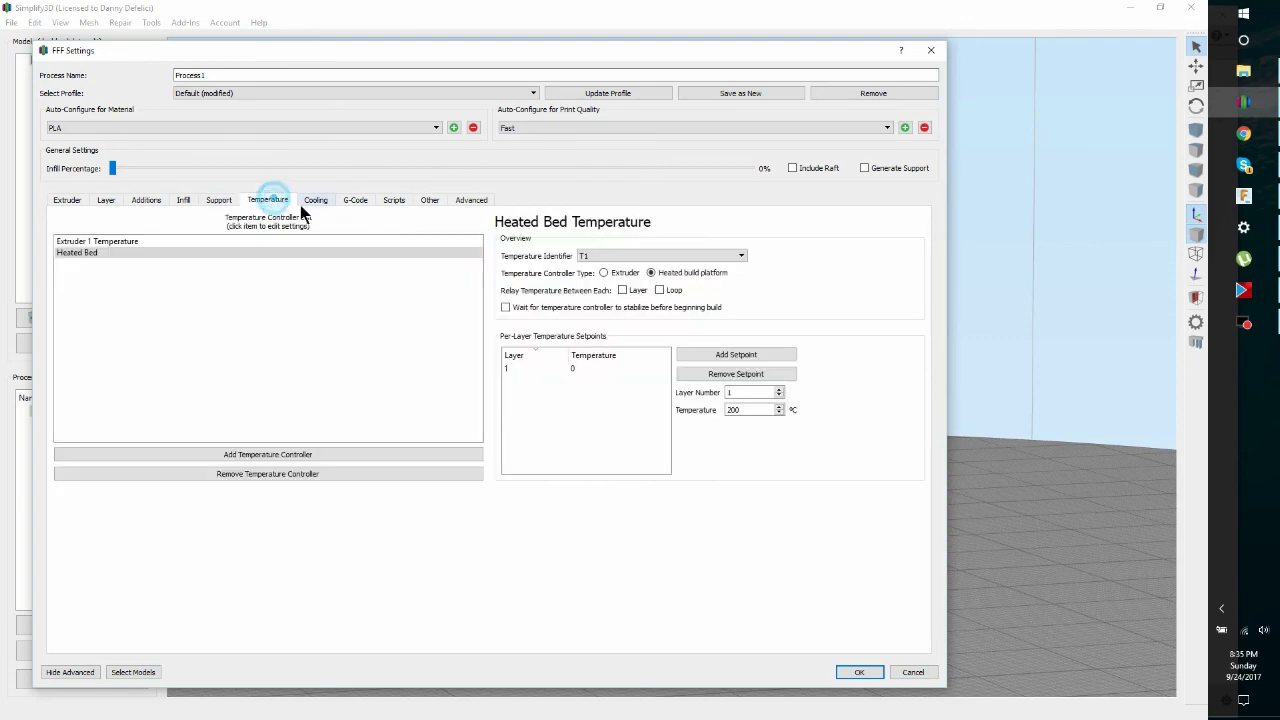
click(203, 241)
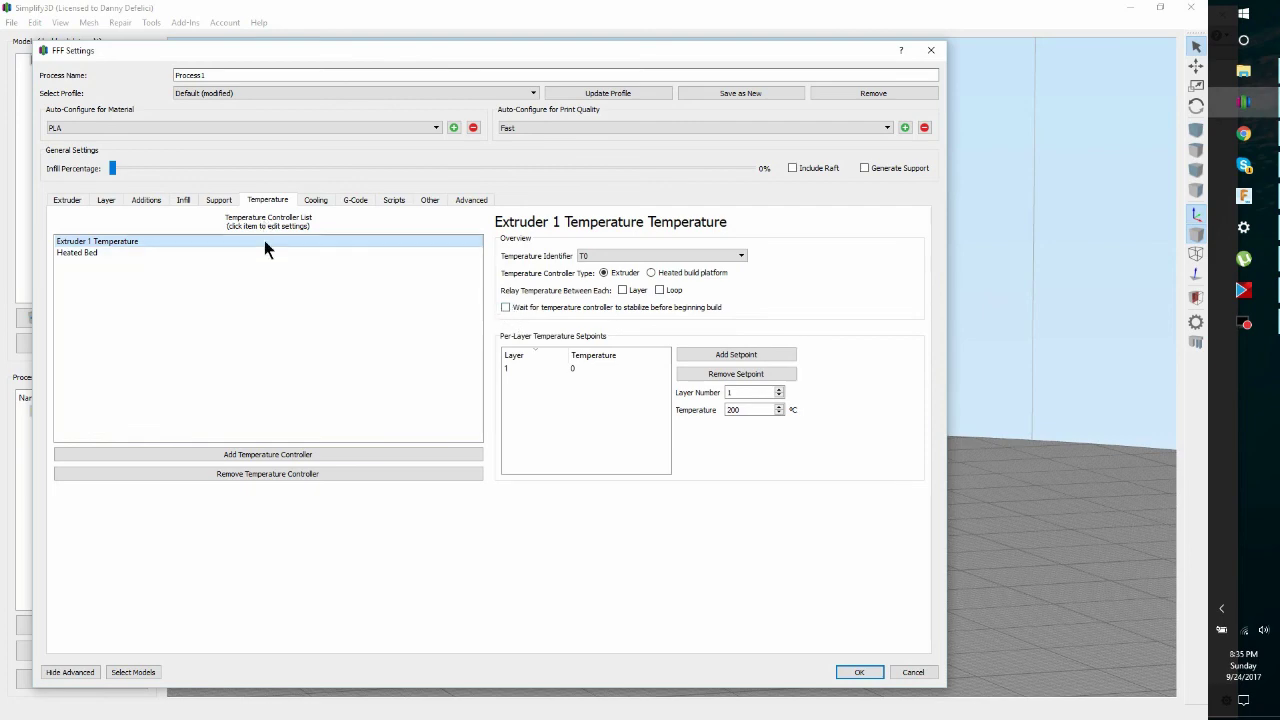
click(317, 202)
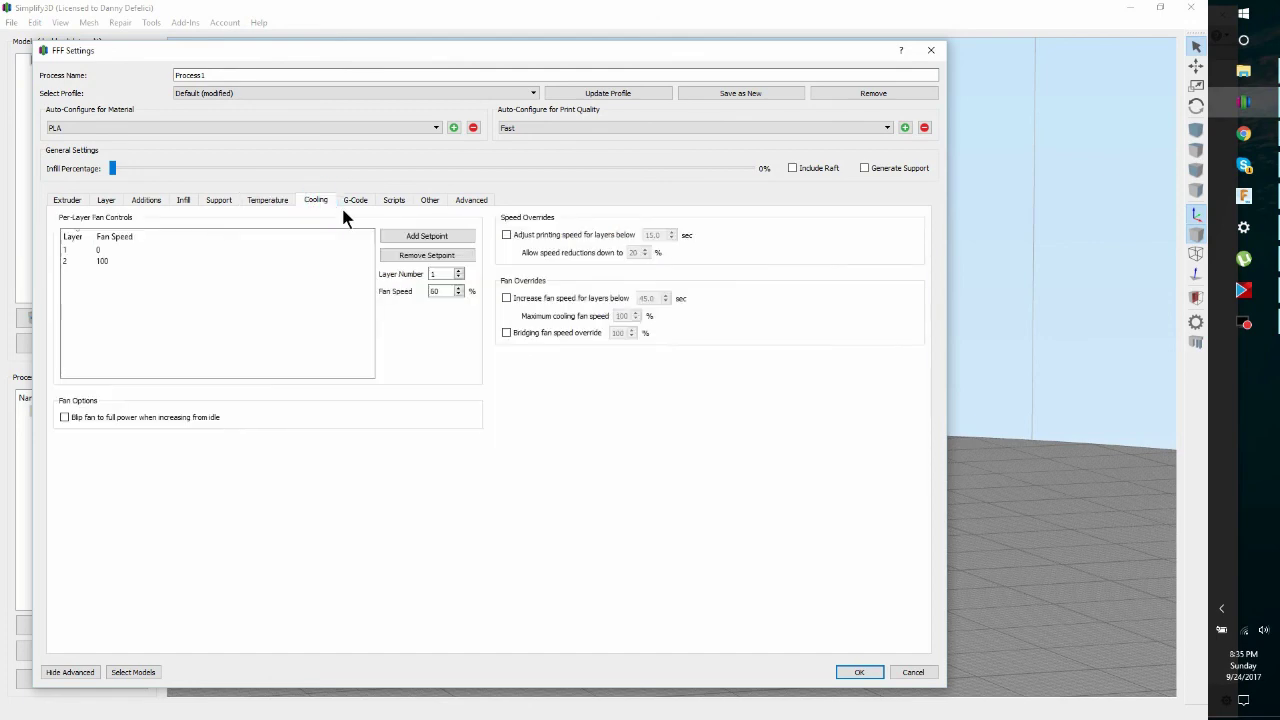
click(355, 201)
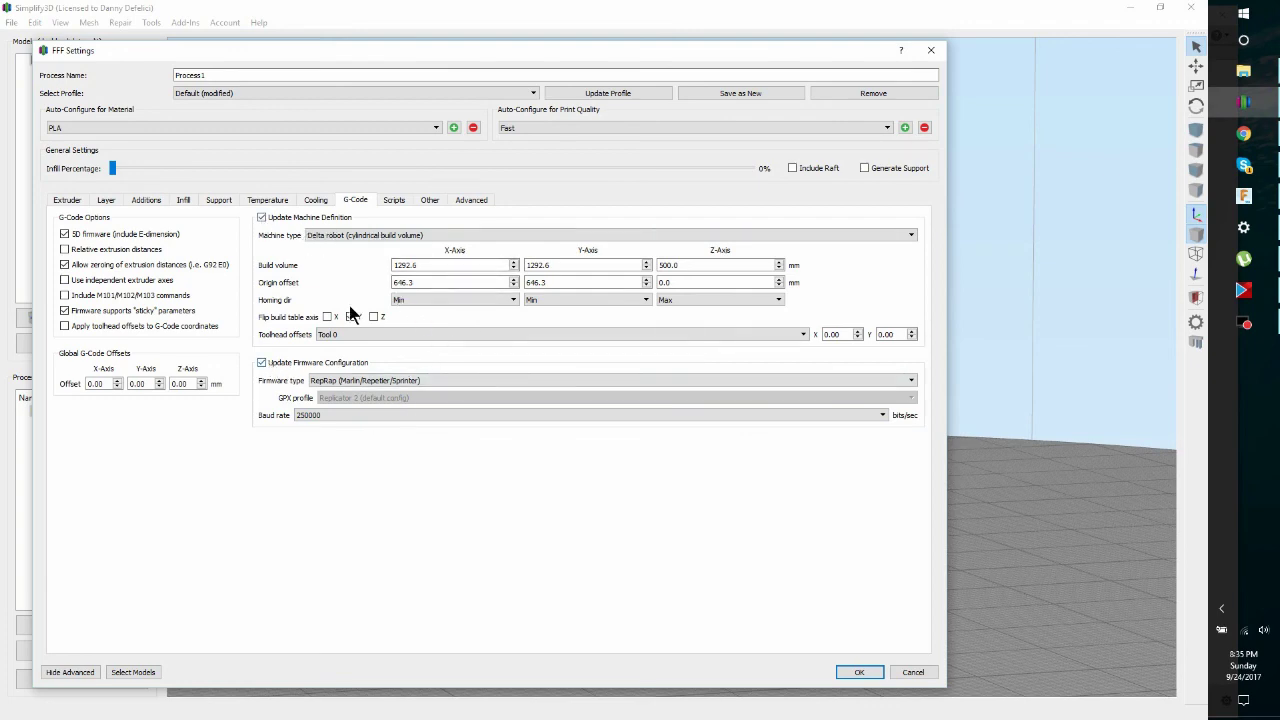
- Review the starting script, then show the ending script's G0, G92.4 and G28 lines
click(395, 200)
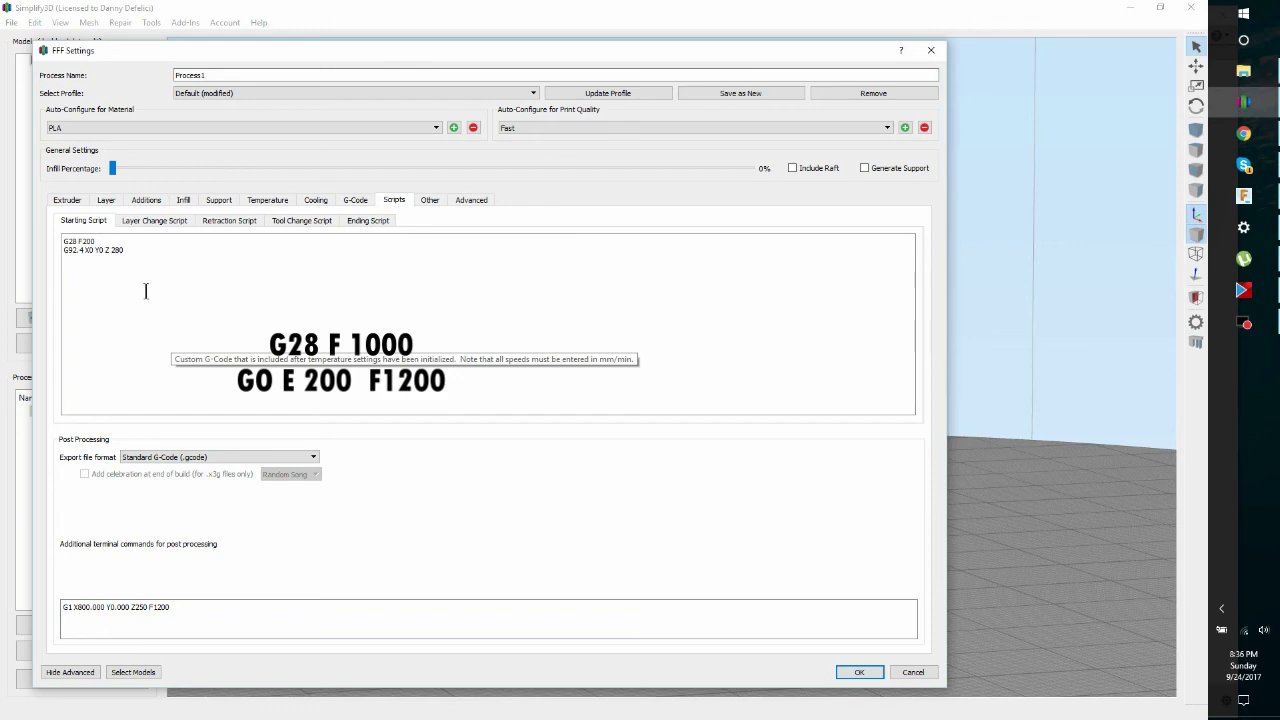
click(368, 221)
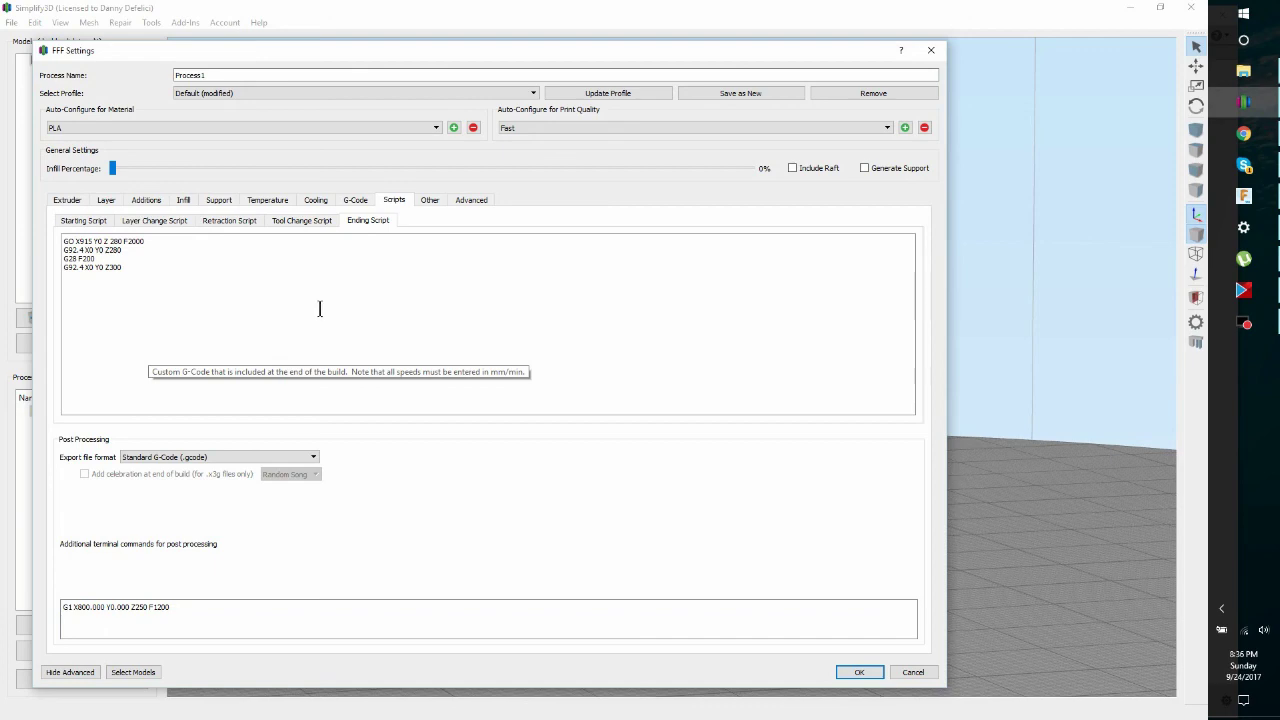
- Inspect the default printing speed among the speed and filament settings
click(429, 200)
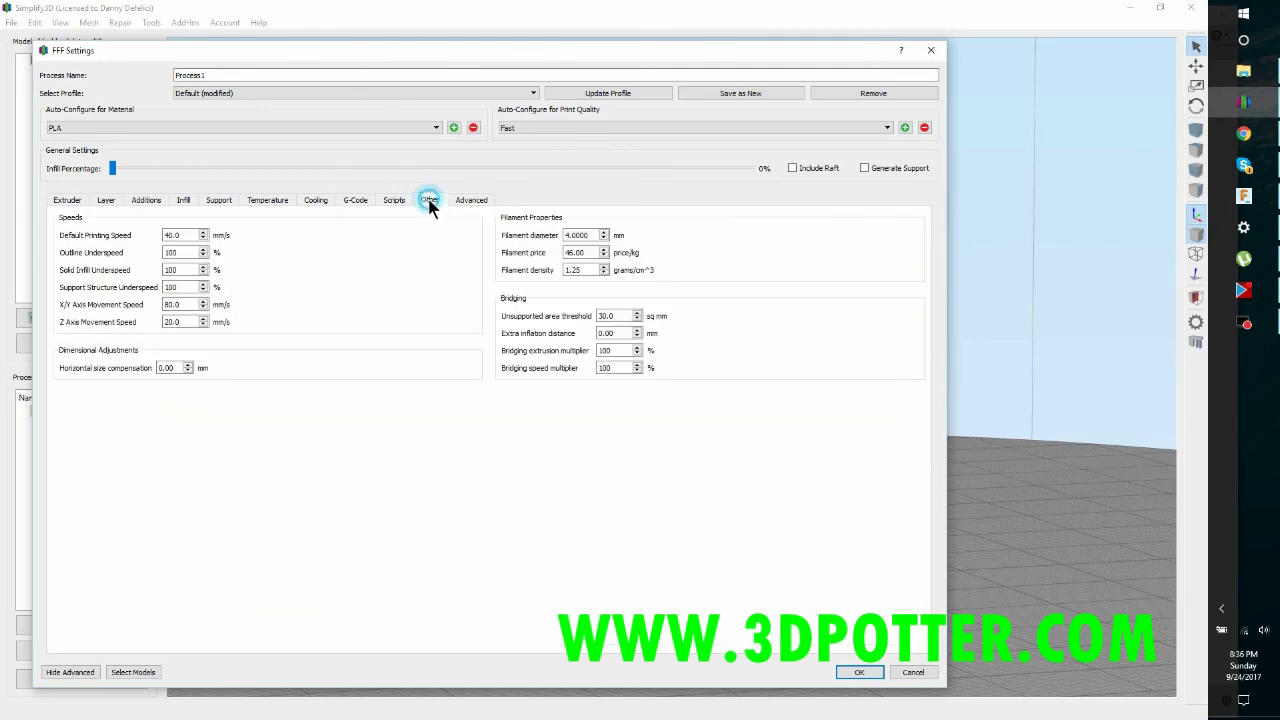
click(181, 235)
drag(181, 235, 164, 235)
- Check the advanced settings, accept the process settings, and orbit around the vase
click(475, 200)
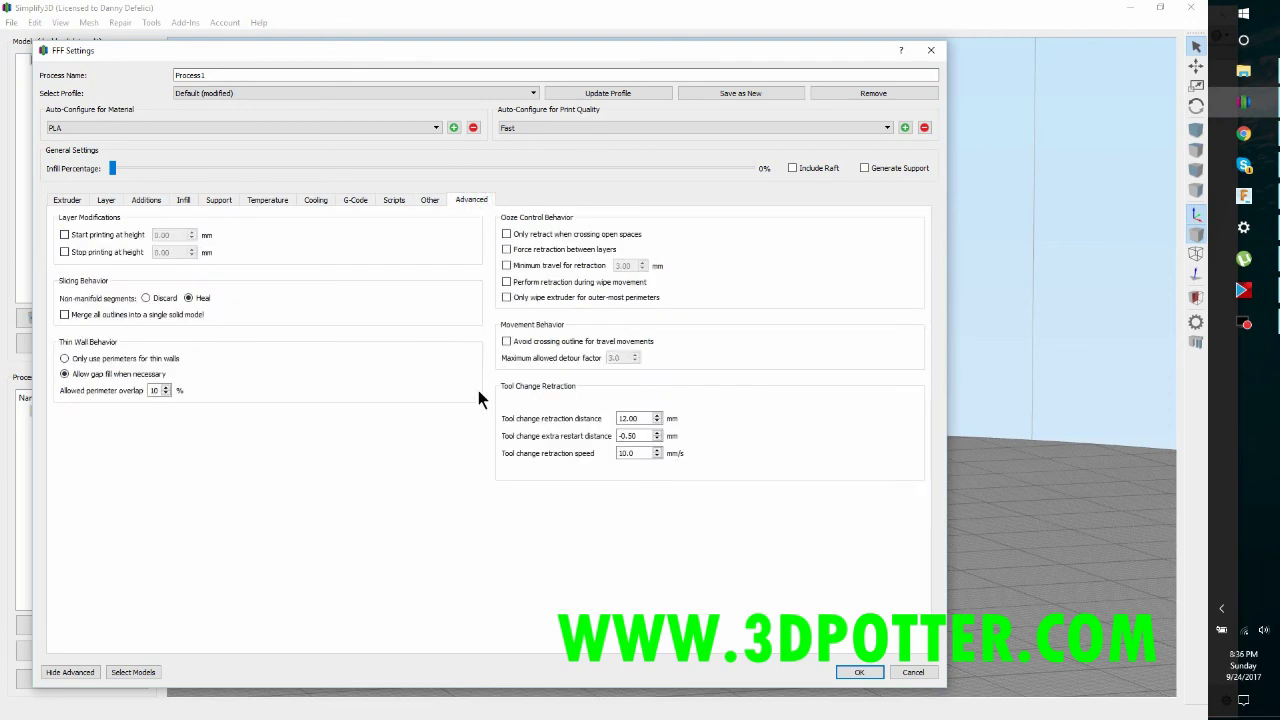
click(858, 673)
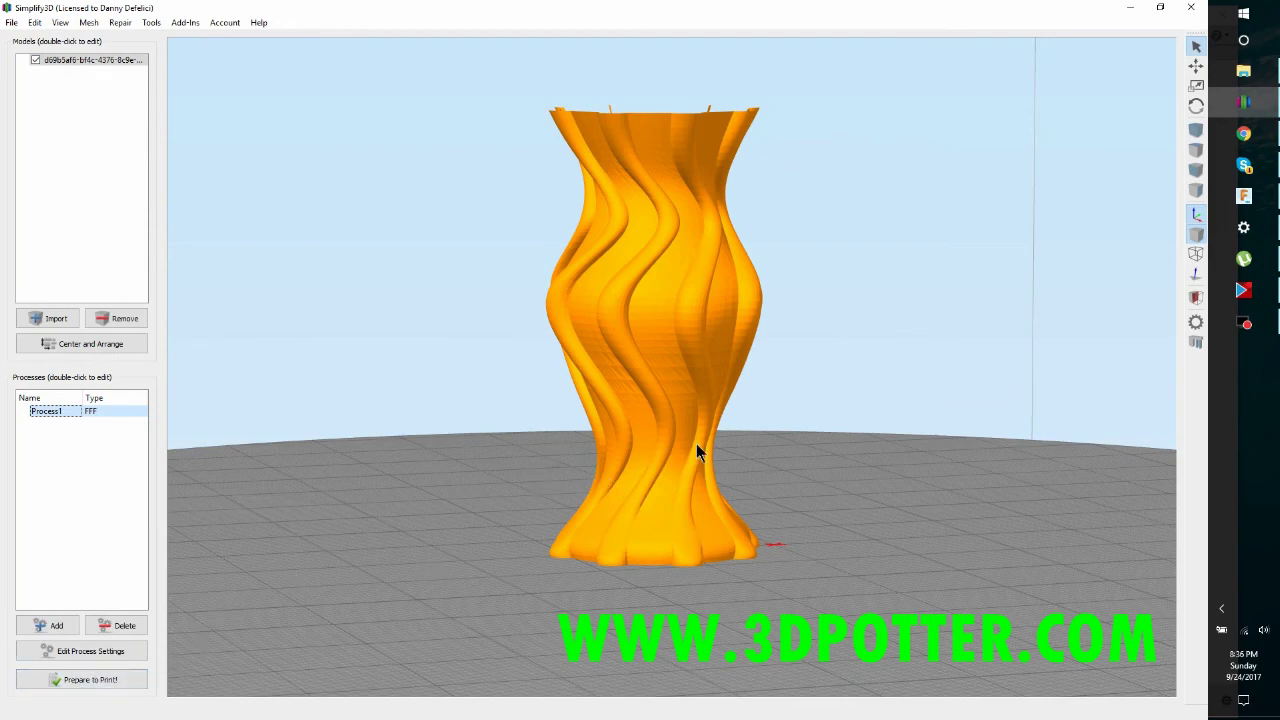
drag(700, 445, 675, 535)
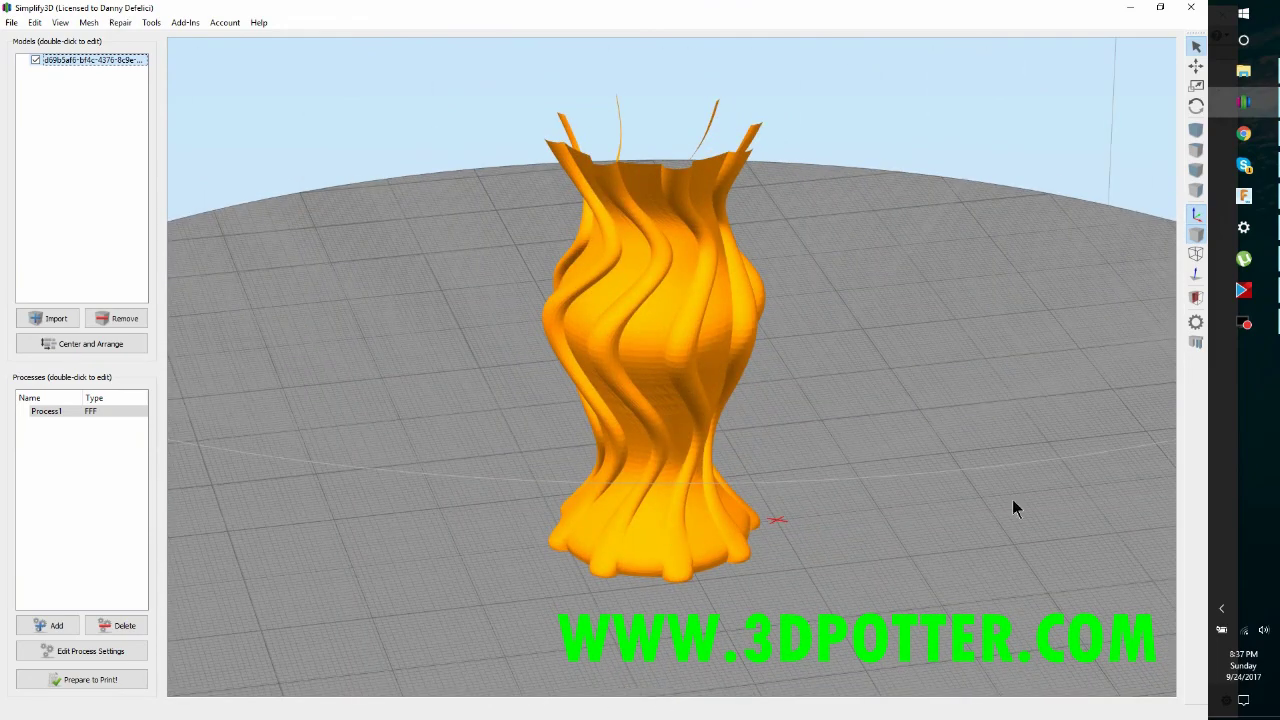